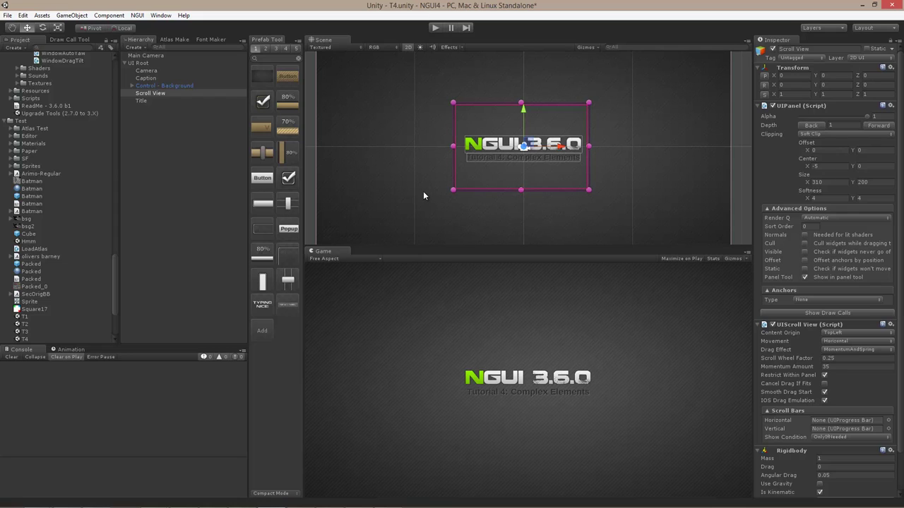
# - Create a new sprite as a child of the Scroll View
pyautogui.rightClick(474, 170)
pyautogui.moveTo(498, 192)
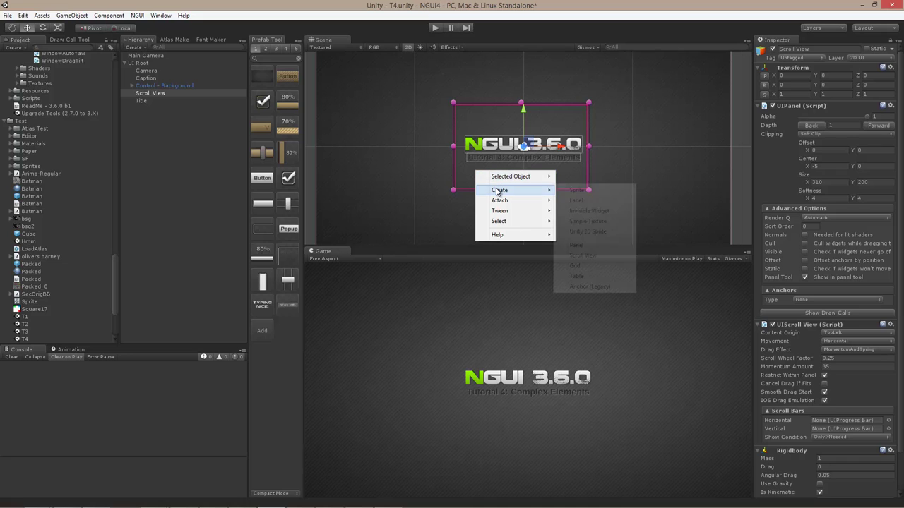
pyautogui.click(576, 191)
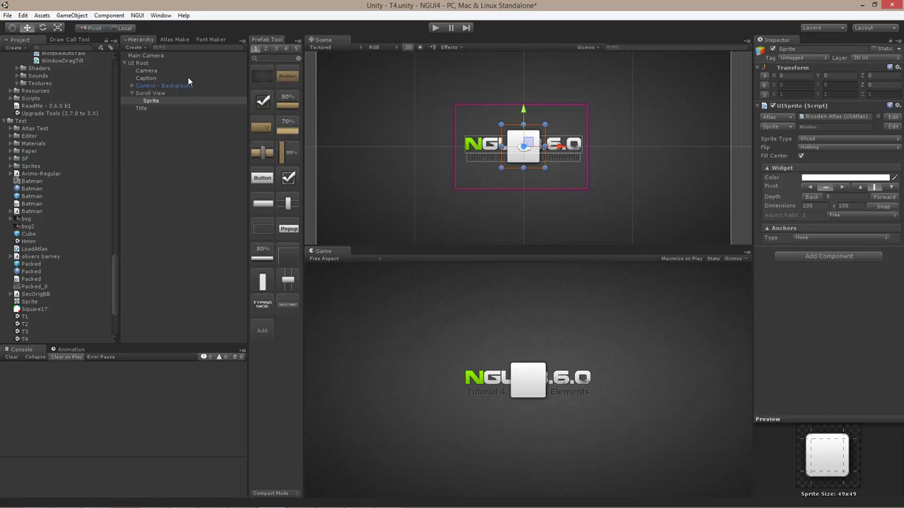
# - Shift the sprite horizontally to about X -17, and run the scene briefly to check it in play mode
pyautogui.moveTo(523, 150)
pyautogui.mouseDown()
pyautogui.moveTo(464, 166)
pyautogui.moveTo(457, 193)
pyautogui.moveTo(467, 179)
pyautogui.moveTo(464, 119)
pyautogui.moveTo(495, 94)
pyautogui.moveTo(578, 109)
pyautogui.moveTo(592, 155)
pyautogui.moveTo(587, 189)
pyautogui.moveTo(498, 203)
pyautogui.moveTo(491, 141)
pyautogui.moveTo(523, 150)
pyautogui.mouseUp()
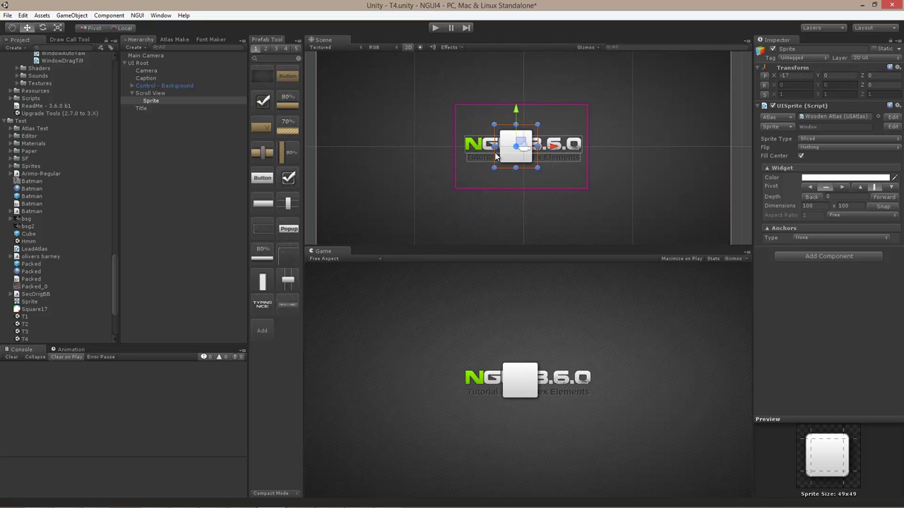
pyautogui.click(433, 28)
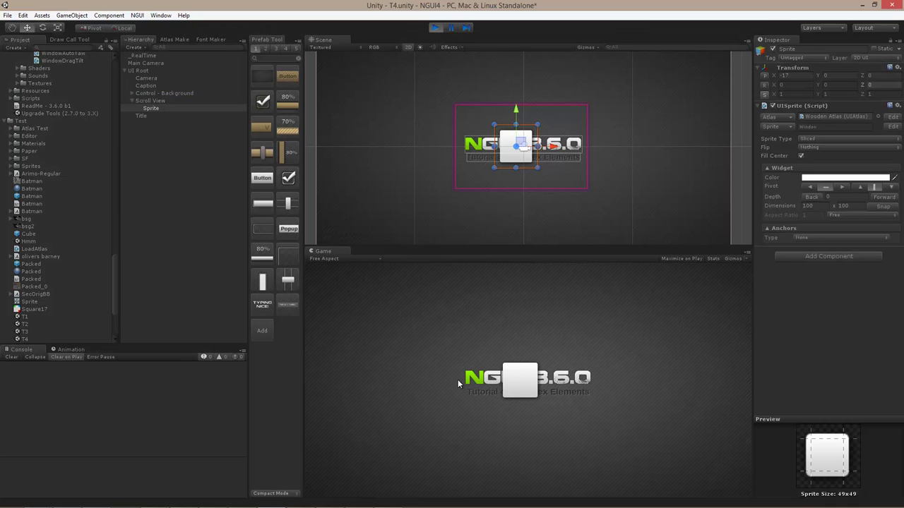
pyautogui.click(436, 28)
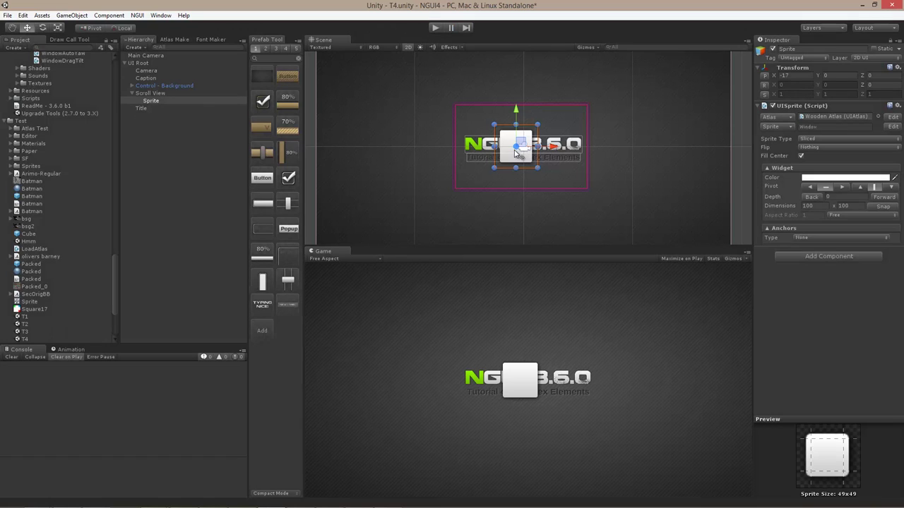
# - Attach a Box Collider and a Drag Scroll View script to the sprite
pyautogui.rightClick(516, 153)
pyautogui.moveTo(547, 182)
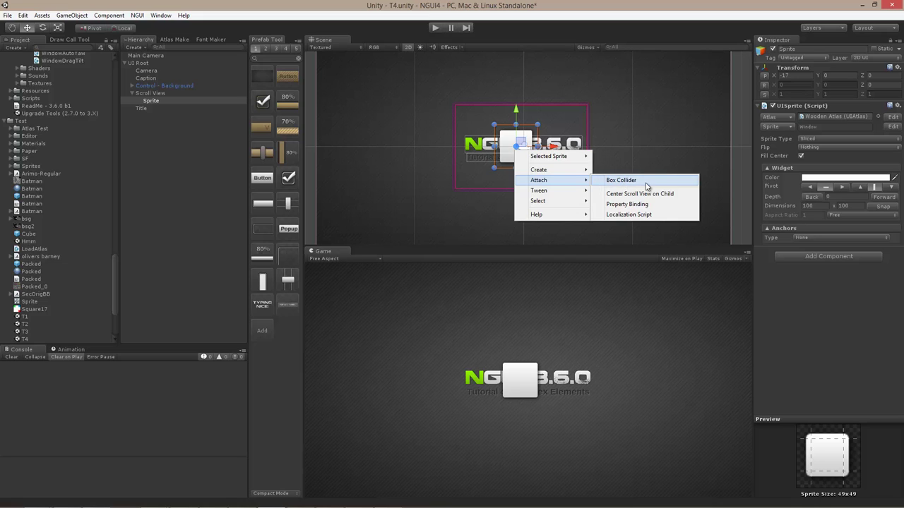
pyautogui.click(621, 180)
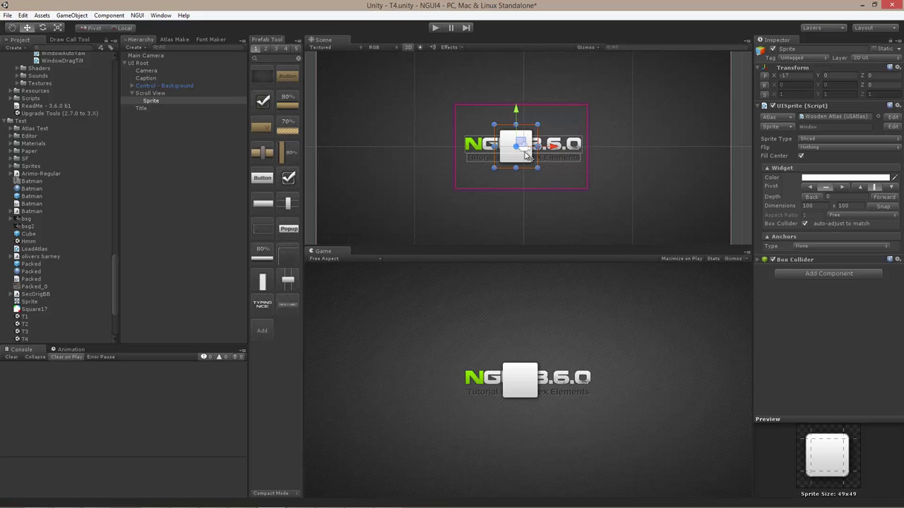
pyautogui.rightClick(515, 159)
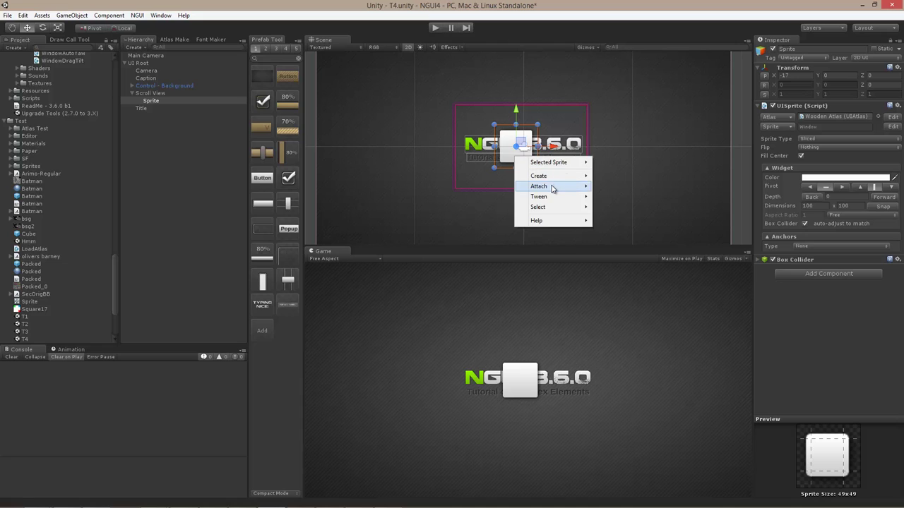
pyautogui.moveTo(552, 186)
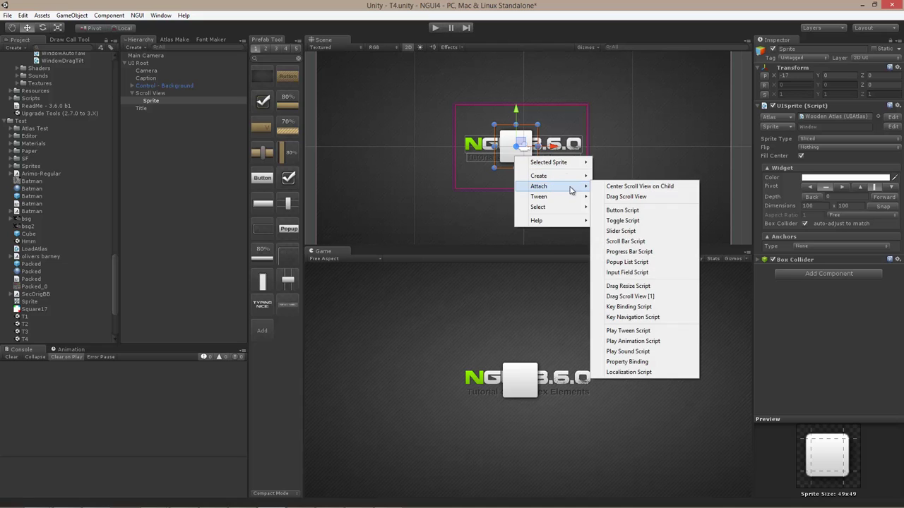
pyautogui.click(621, 198)
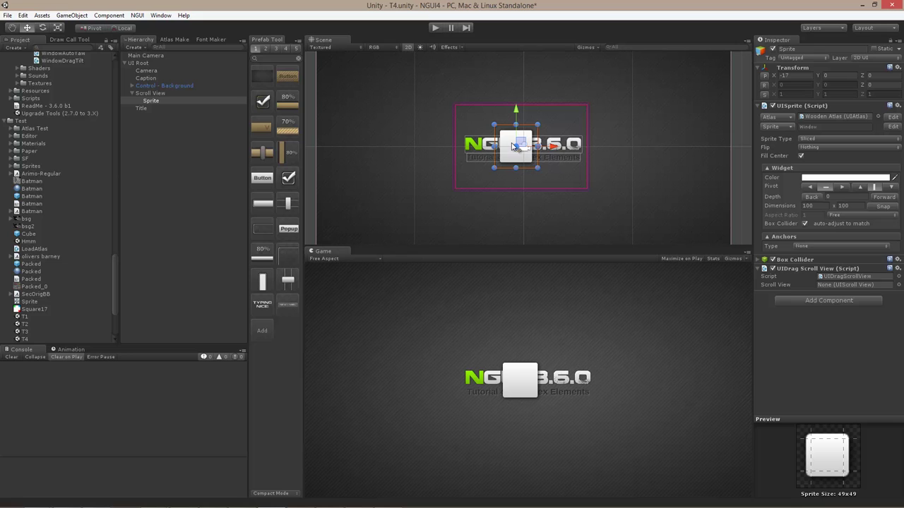
# - Run the scene, test dragging the single sprite in the game view, and stop play mode
pyautogui.click(435, 28)
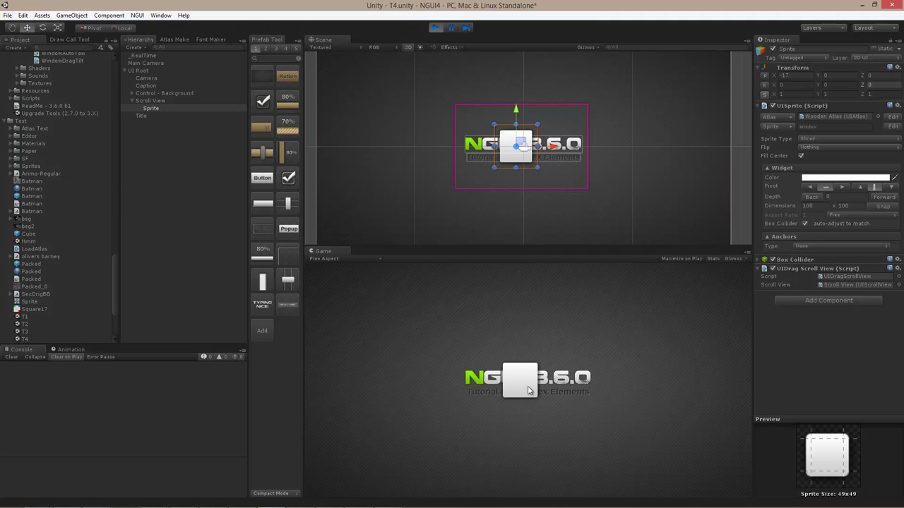
pyautogui.moveTo(528, 392); pyautogui.dragTo(493, 387)
pyautogui.click(435, 27)
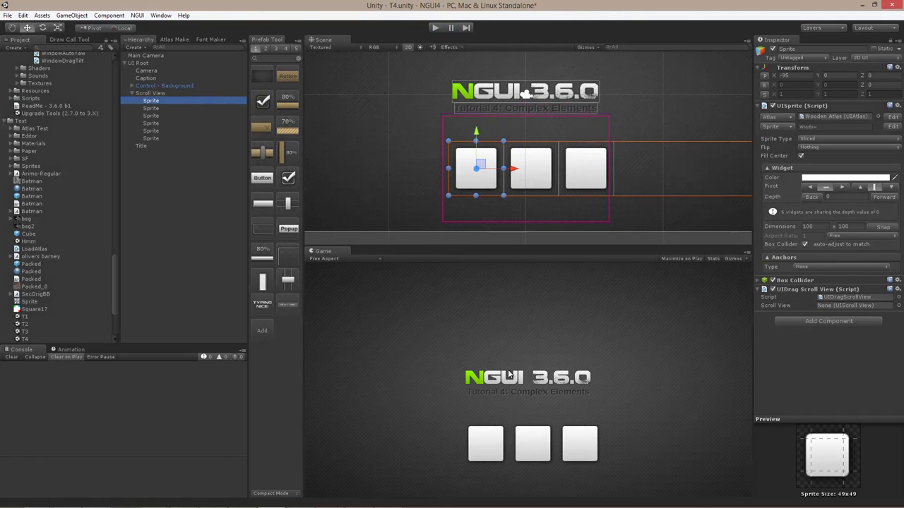
# - Run the scene, test scrolling the row of sprites by dragging one of them, and stop play mode
pyautogui.click(436, 27)
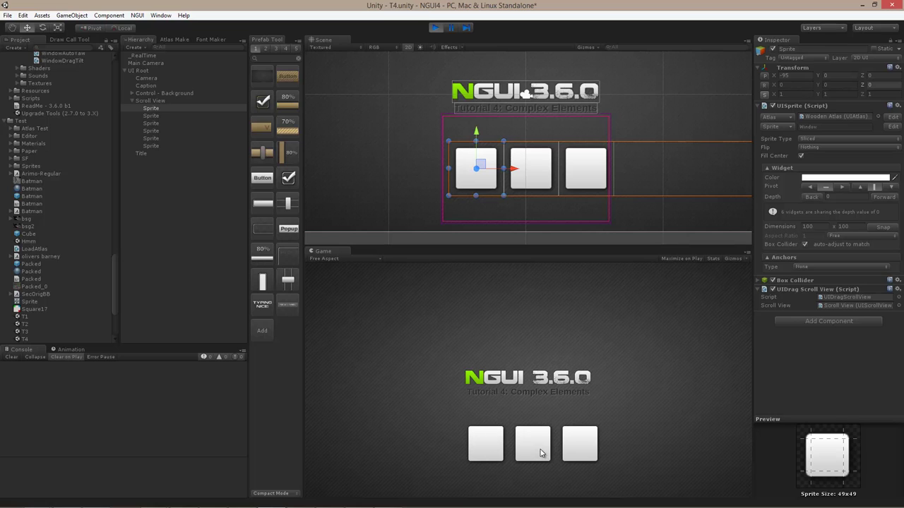
pyautogui.moveTo(540, 453); pyautogui.dragTo(379, 452)
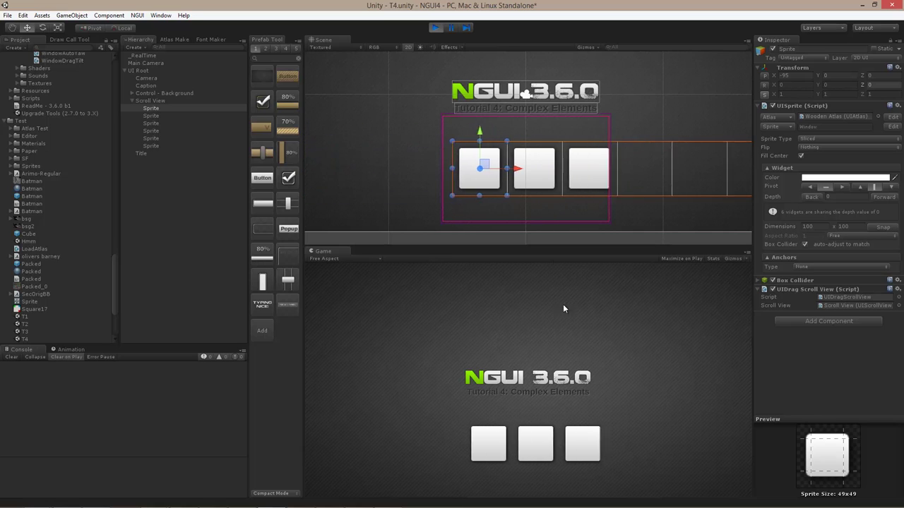
pyautogui.click(434, 28)
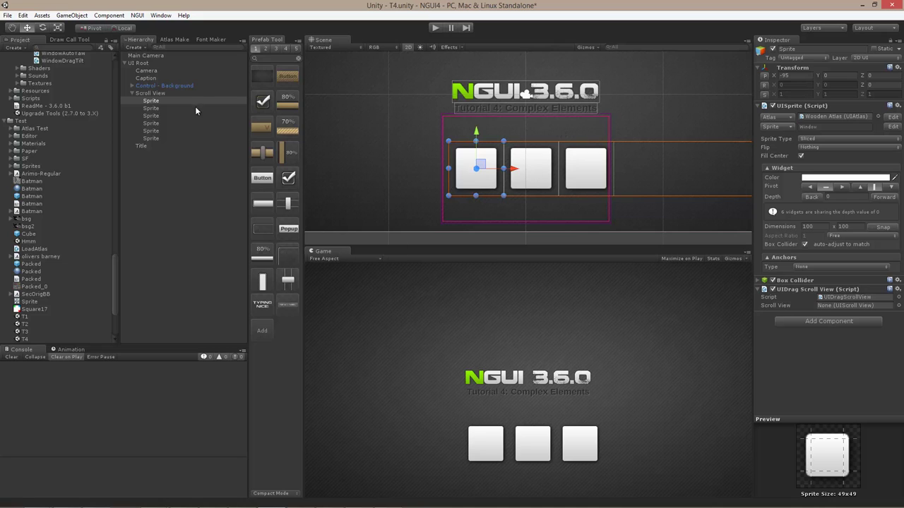
# - Create an invisible widget as a child of the Scroll View
pyautogui.click(158, 92)
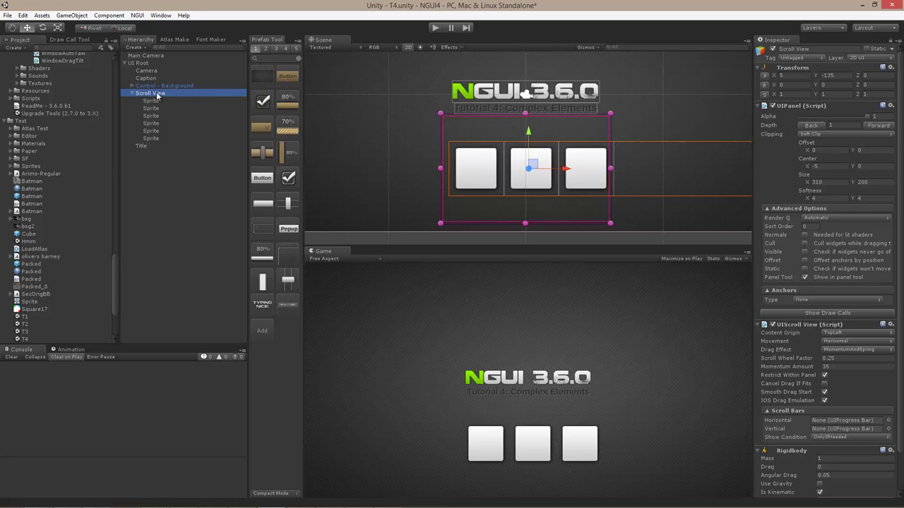
pyautogui.rightClick(521, 133)
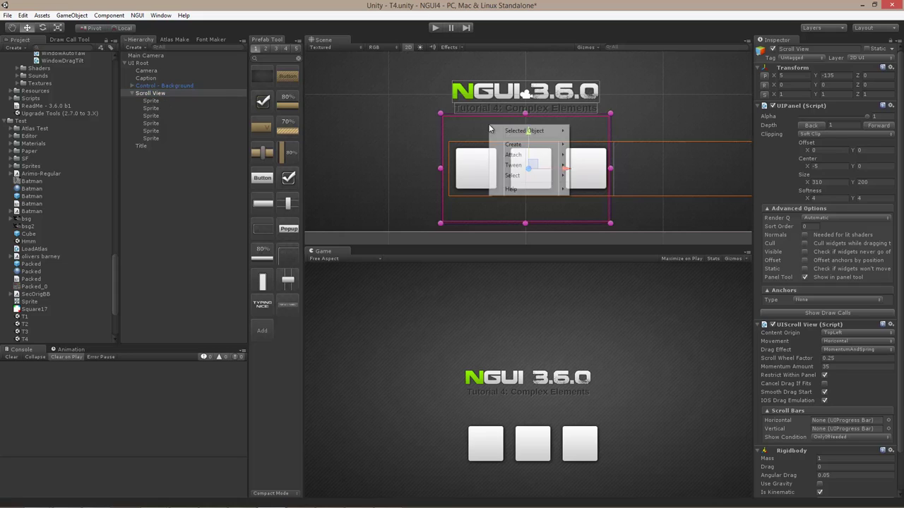
pyautogui.moveTo(533, 144)
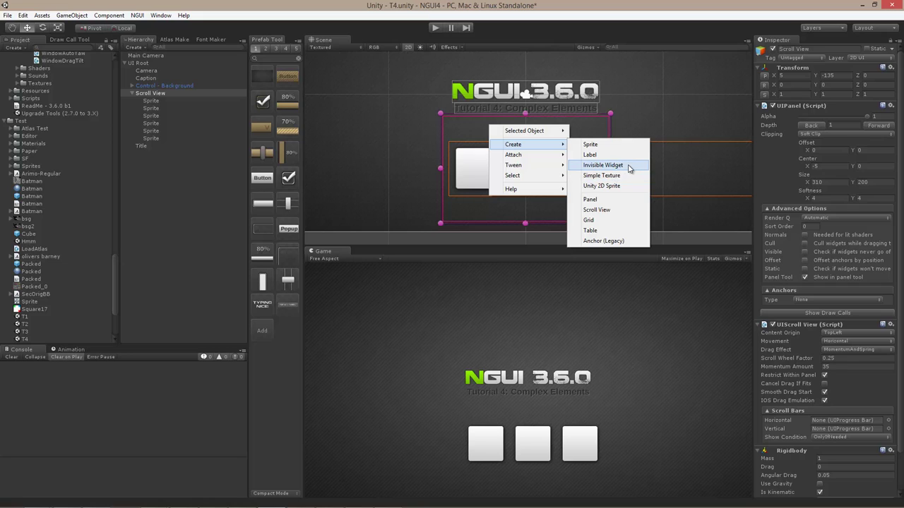
pyautogui.click(629, 166)
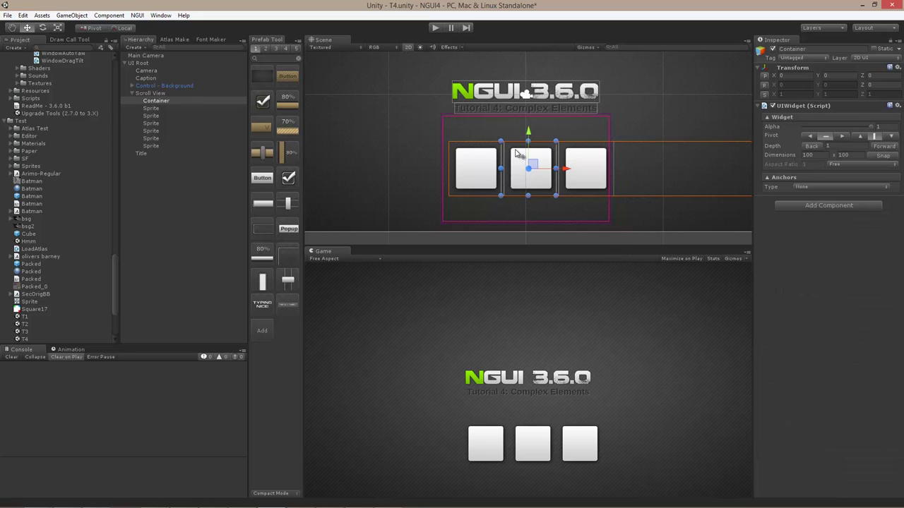
# - Stretch the invisible widget over the scroll area to about 302 x 194 and reparent it directly under UI Root
pyautogui.moveTo(500, 141); pyautogui.dragTo(442, 115)
pyautogui.moveTo(556, 196); pyautogui.dragTo(608, 222)
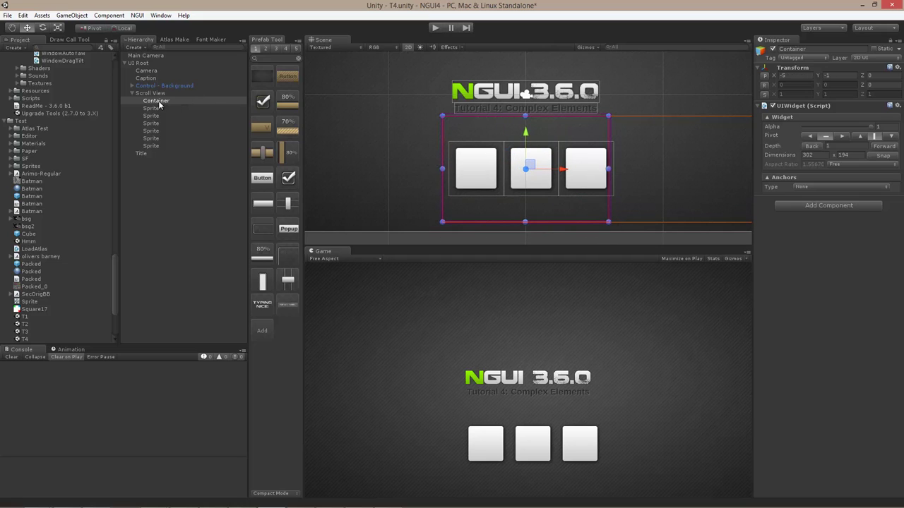
pyautogui.moveTo(160, 104); pyautogui.dragTo(147, 64)
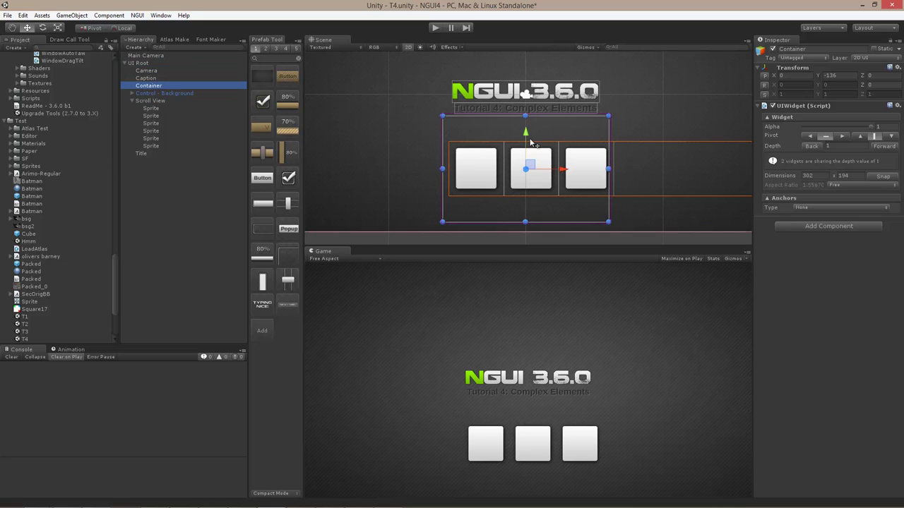
# - Attach a Box Collider and a Drag Scroll View script to the Container, and check its Scroll View reference
pyautogui.rightClick(485, 131)
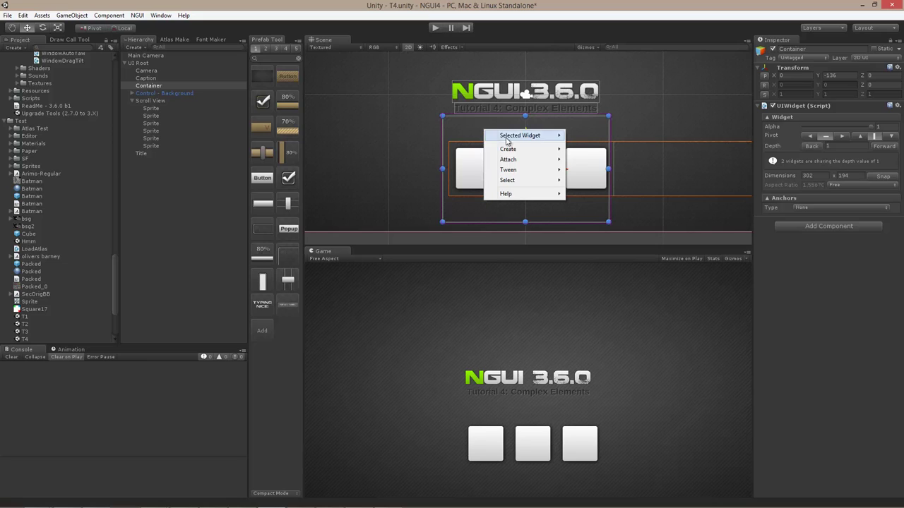
pyautogui.moveTo(518, 161)
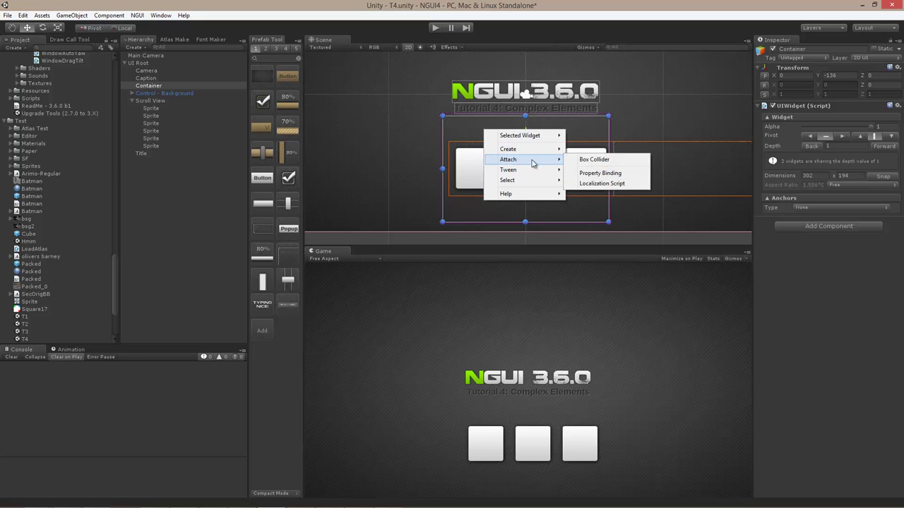
pyautogui.click(594, 160)
pyautogui.rightClick(554, 132)
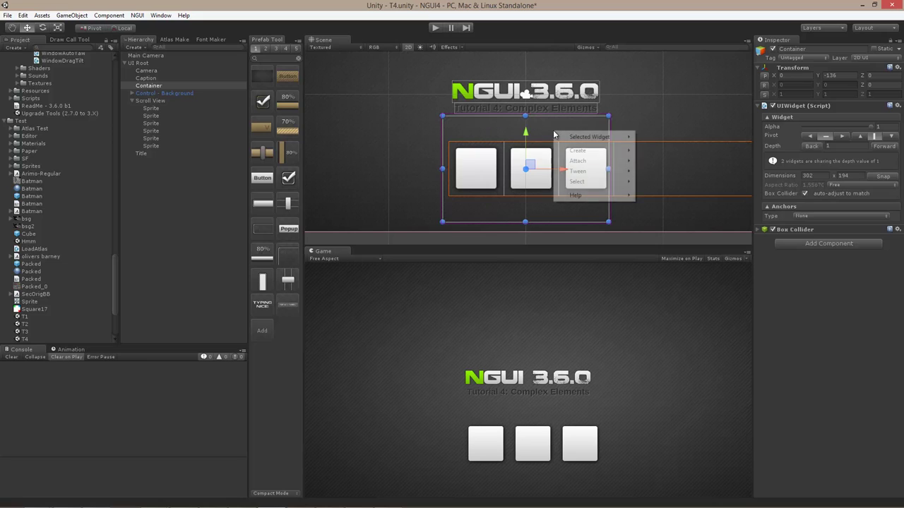
pyautogui.moveTo(604, 162)
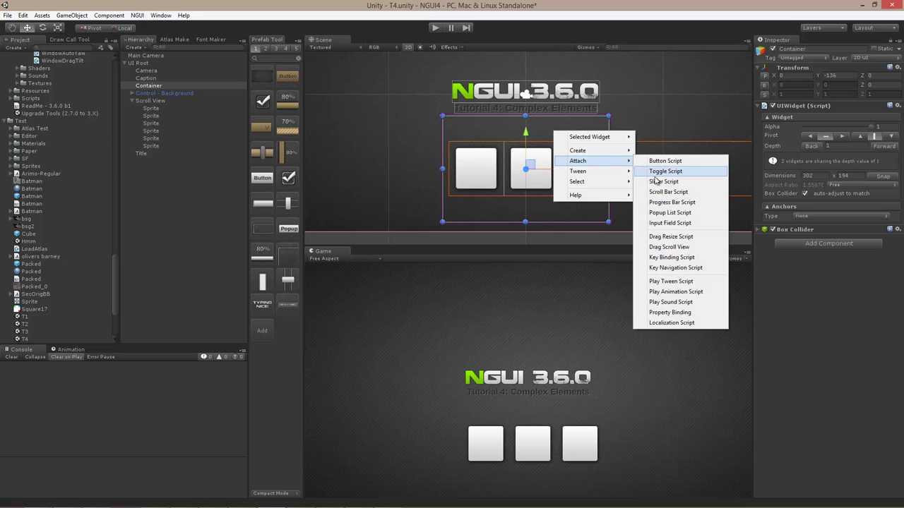
pyautogui.click(671, 248)
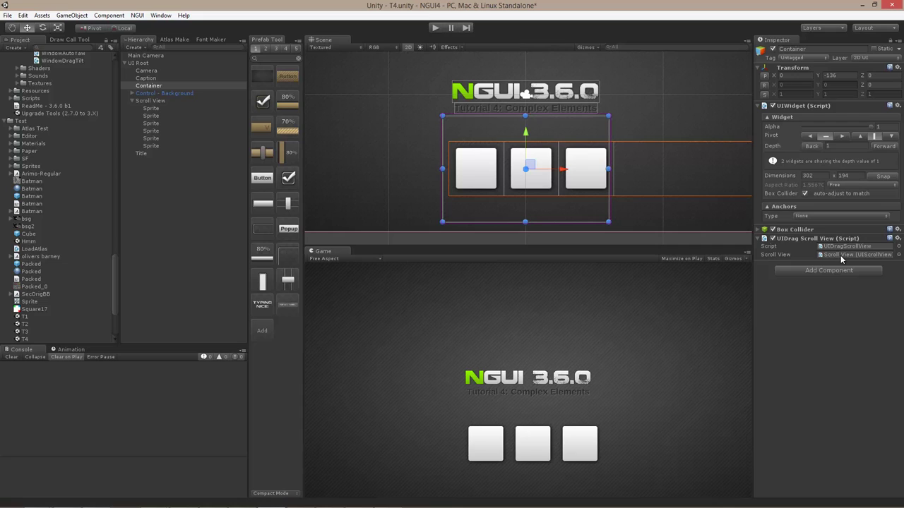
pyautogui.click(837, 254)
# - Run the scene, test scrolling by dragging the empty area above the sprites, and stop play mode
pyautogui.click(436, 28)
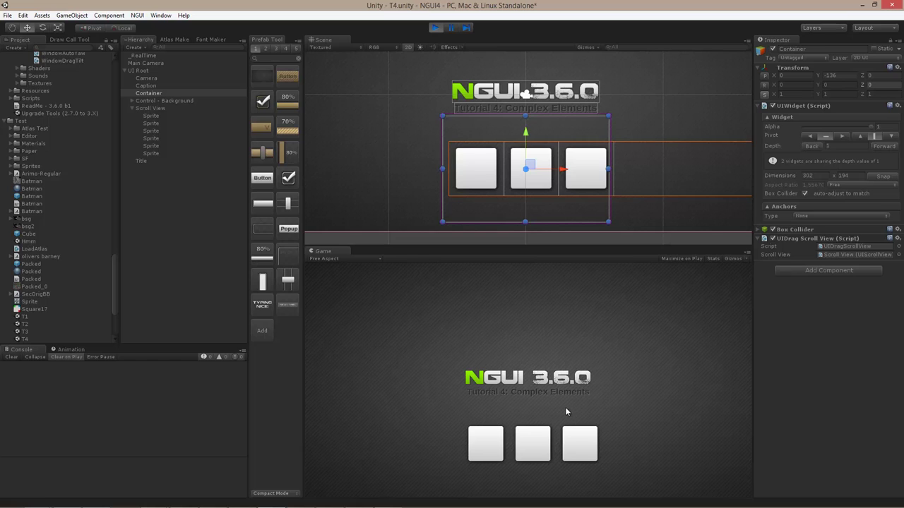
pyautogui.moveTo(565, 407); pyautogui.dragTo(594, 404)
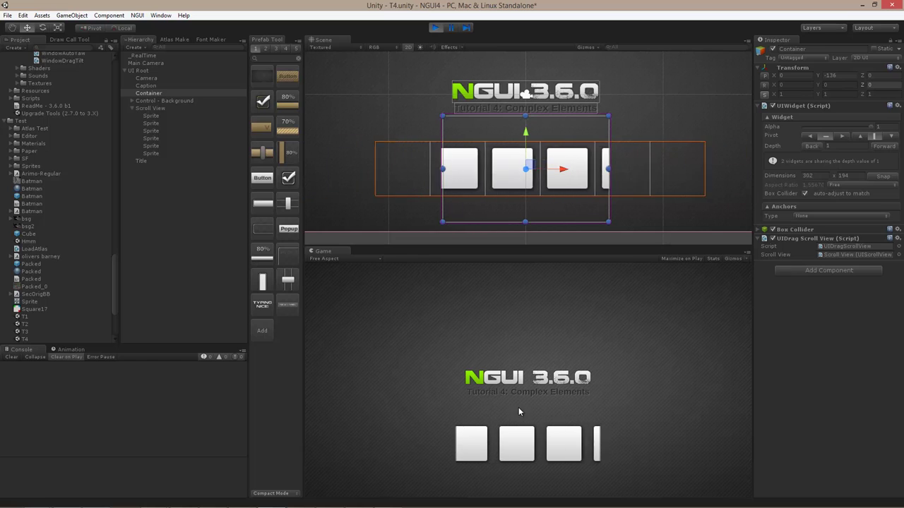
pyautogui.moveTo(482, 407); pyautogui.dragTo(568, 411)
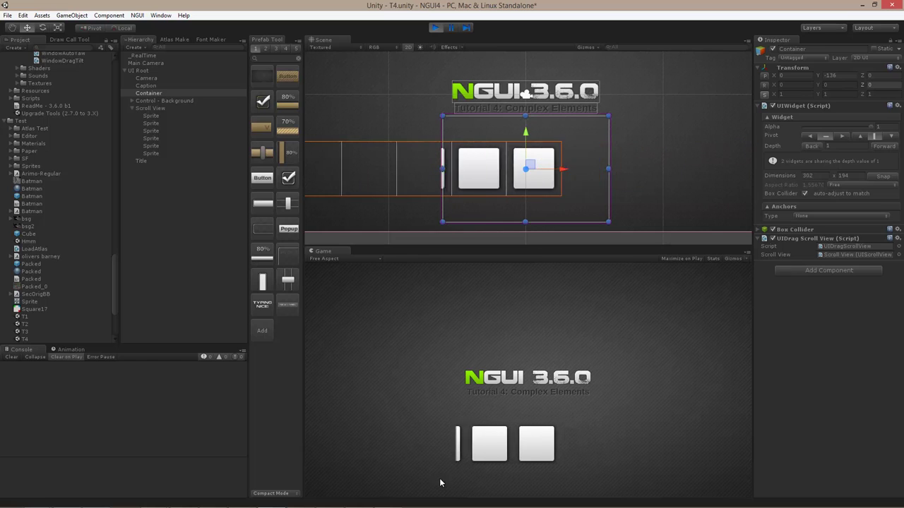
pyautogui.hotkey('ctrl', 'p')
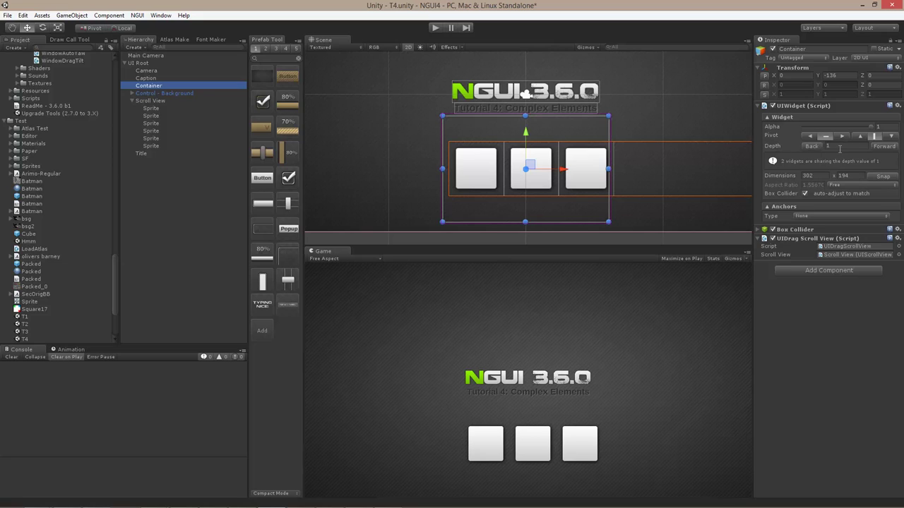
# - Remove the UIDrag Scroll View component from the Container, leaving its Box Collider in place
pyautogui.click(150, 110)
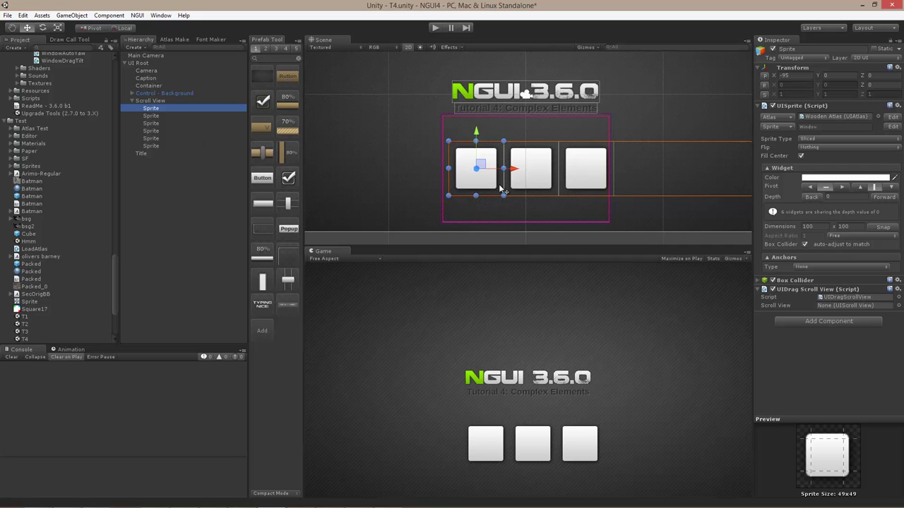
pyautogui.click(155, 87)
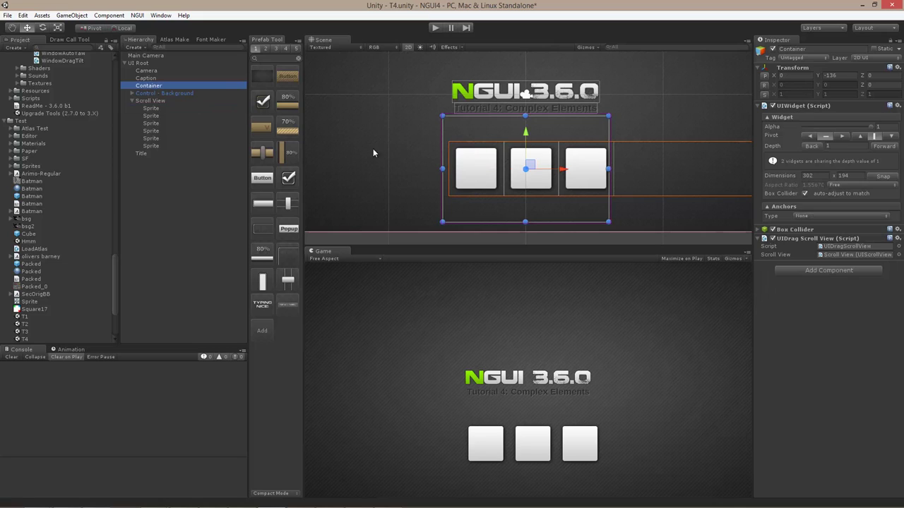
pyautogui.rightClick(798, 242)
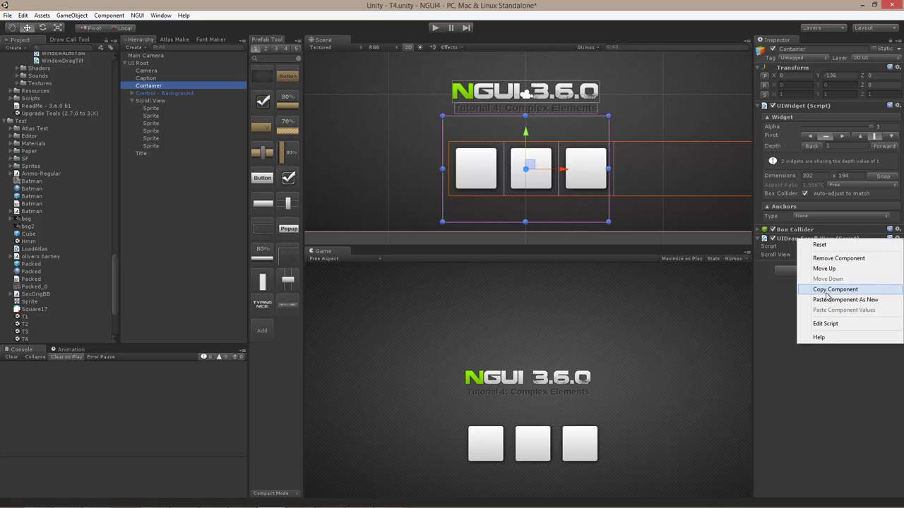
pyautogui.click(837, 259)
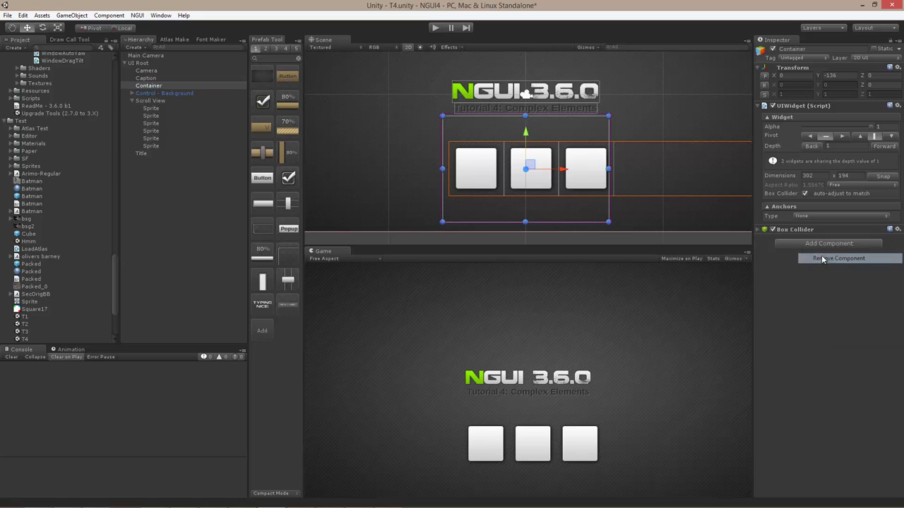
# - Run the scene, test scrolling by dragging the sprites with the Container's collider in place, and stop play mode
pyautogui.click(436, 29)
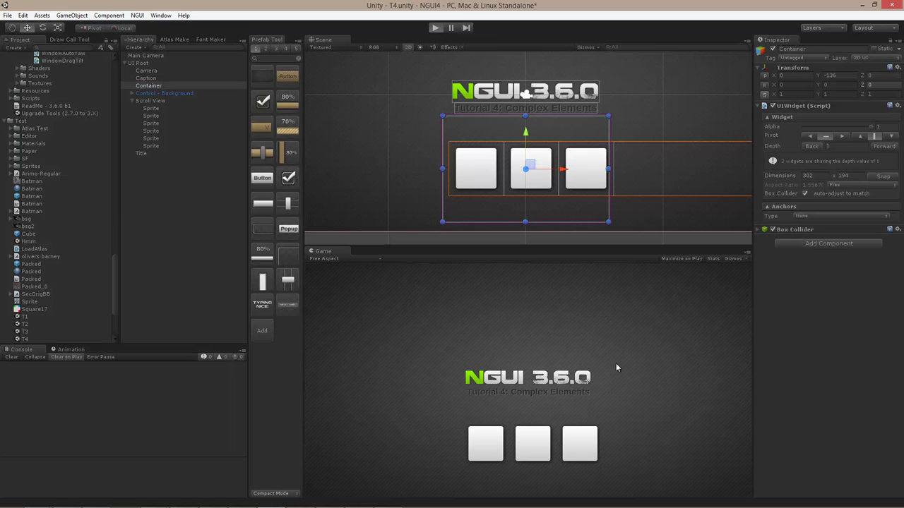
pyautogui.moveTo(542, 452); pyautogui.dragTo(585, 446)
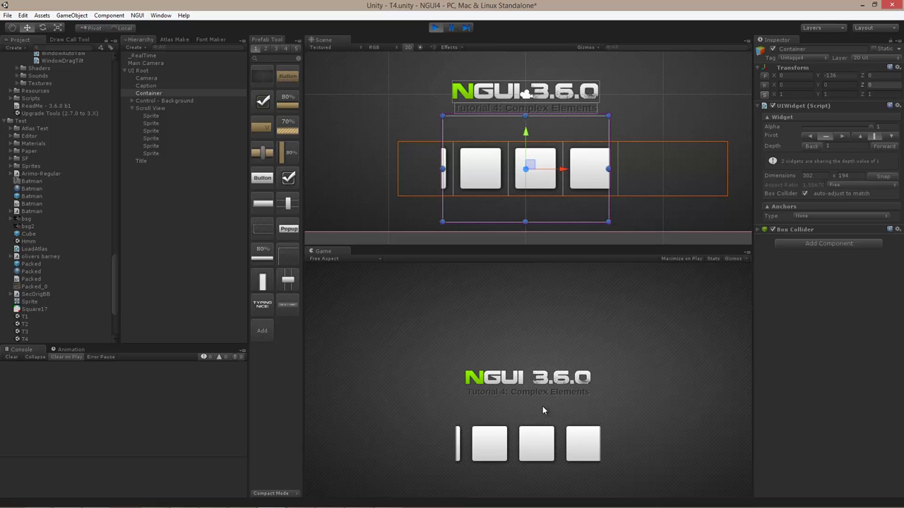
pyautogui.click(435, 27)
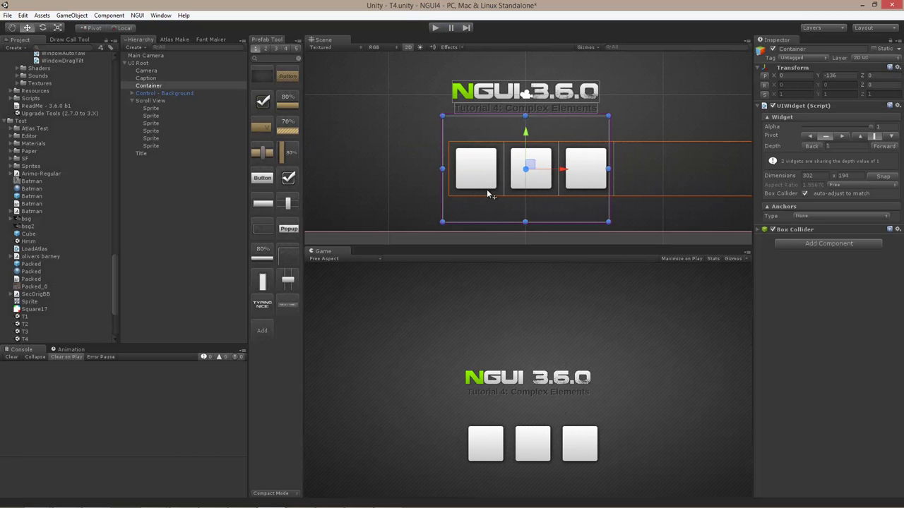
# - Compare the UIPanel depth settings of the Scroll View and UI Root objects
pyautogui.click(154, 101)
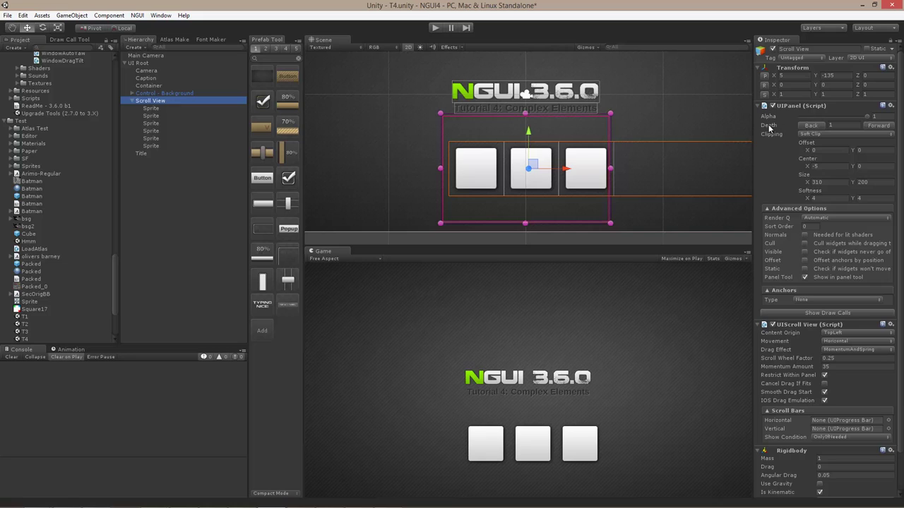
pyautogui.click(149, 64)
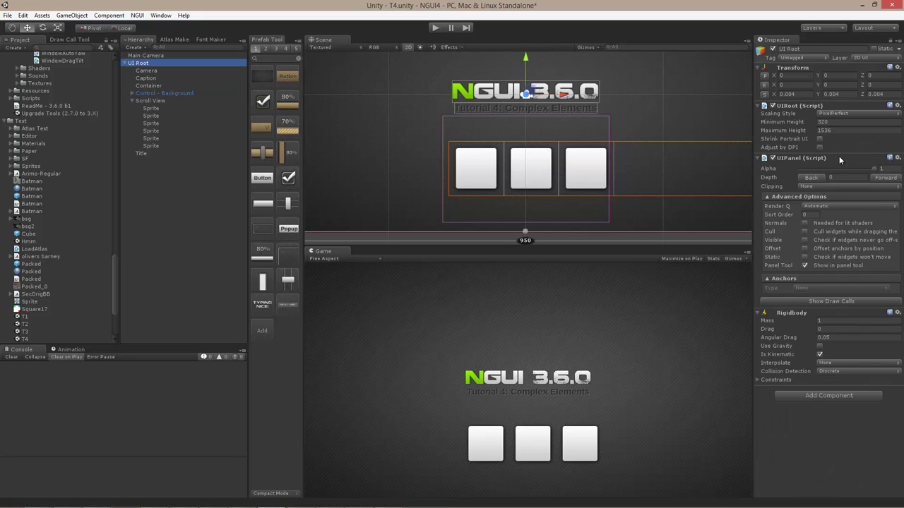
pyautogui.click(157, 101)
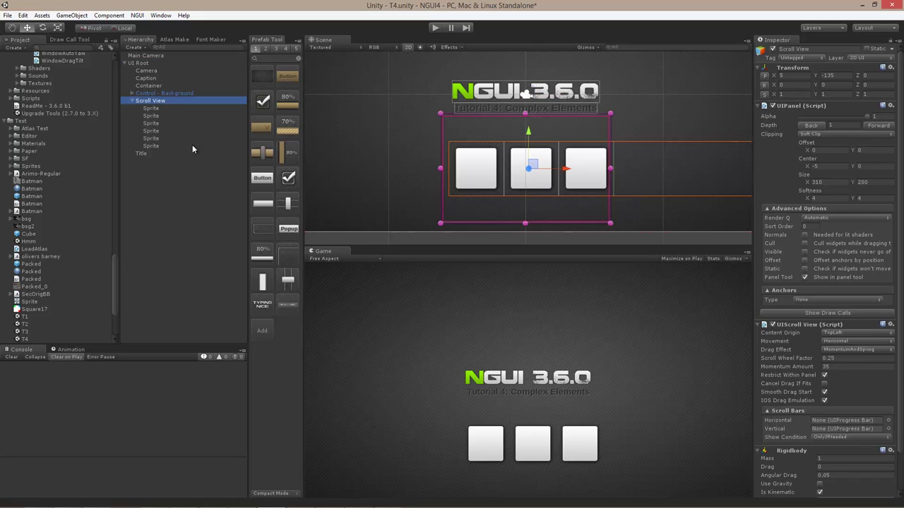
pyautogui.click(141, 63)
pyautogui.click(168, 100)
# - Create a new Panel under UI Root and make the Container its child
pyautogui.click(173, 63)
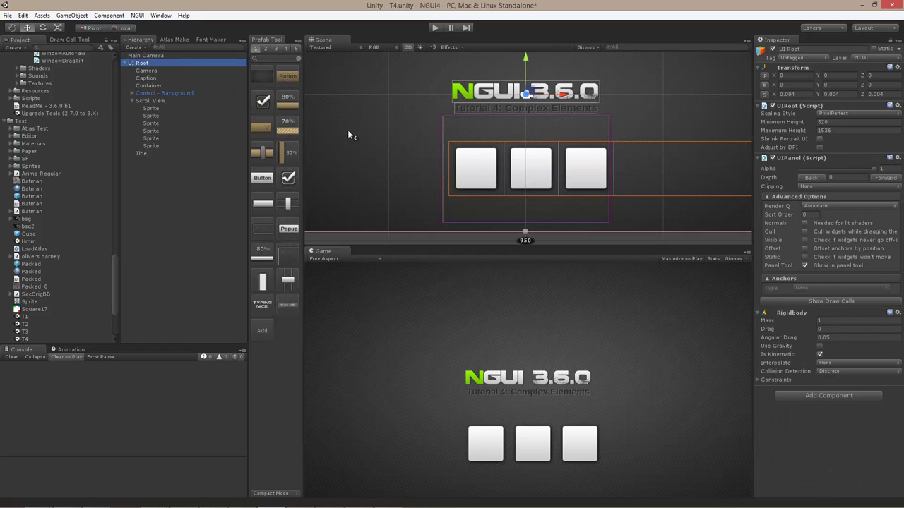
pyautogui.rightClick(391, 119)
pyautogui.moveTo(466, 144)
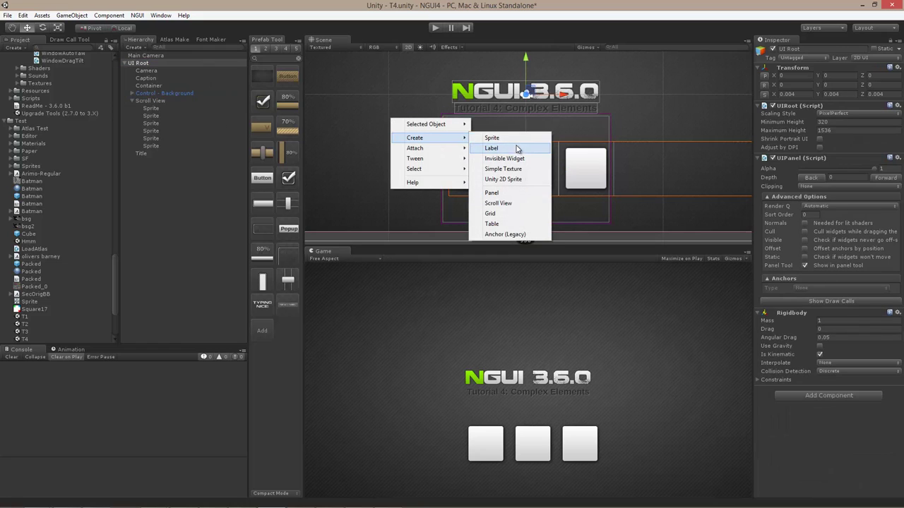
pyautogui.click(503, 194)
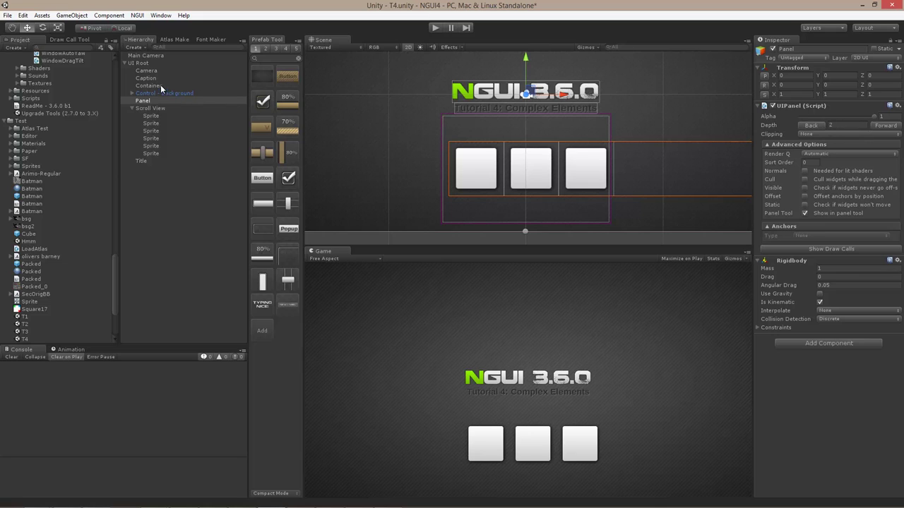
pyautogui.click(148, 85)
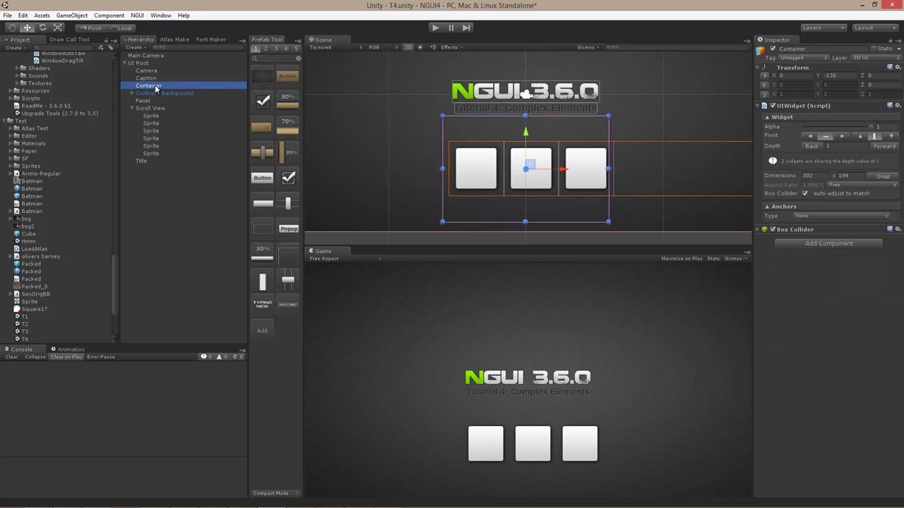
pyautogui.moveTo(155, 88); pyautogui.dragTo(147, 101)
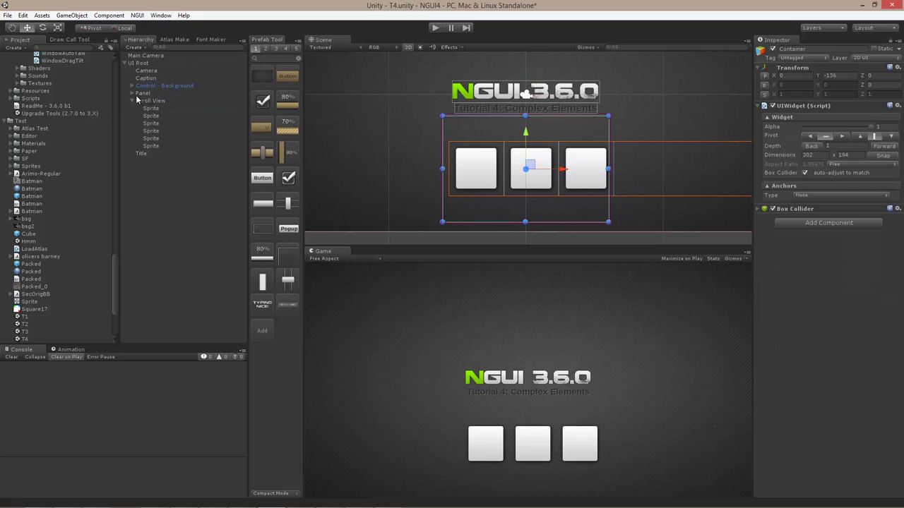
# - Check the new Panel's depth setting, run the scene to test the sprites' dragging, and stop play mode
pyautogui.click(141, 93)
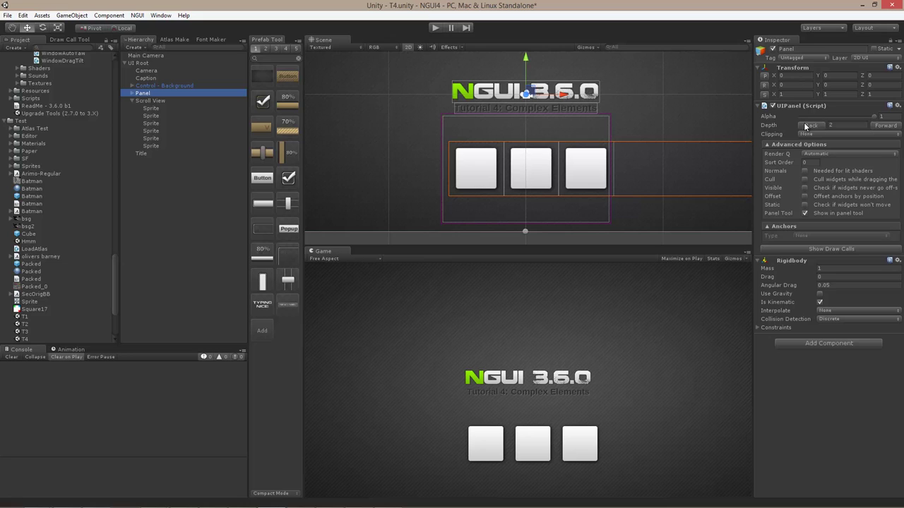
pyautogui.click(435, 28)
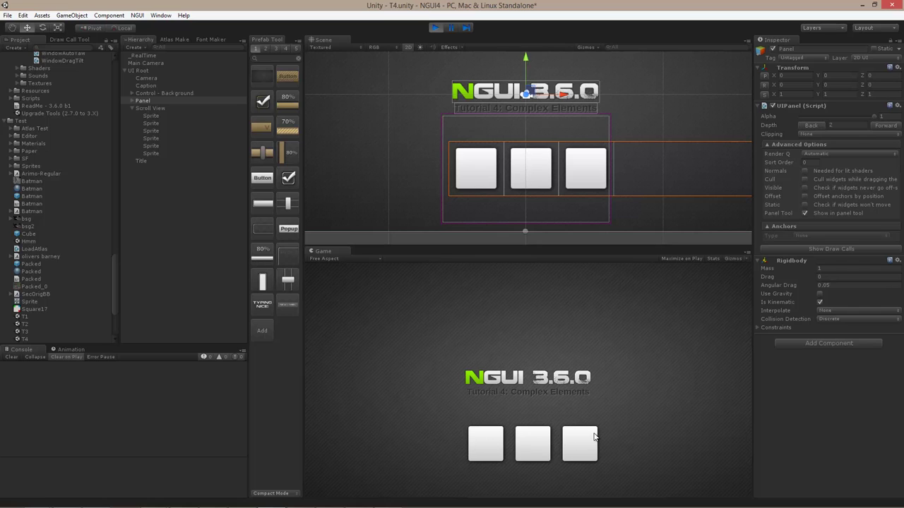
pyautogui.click(435, 27)
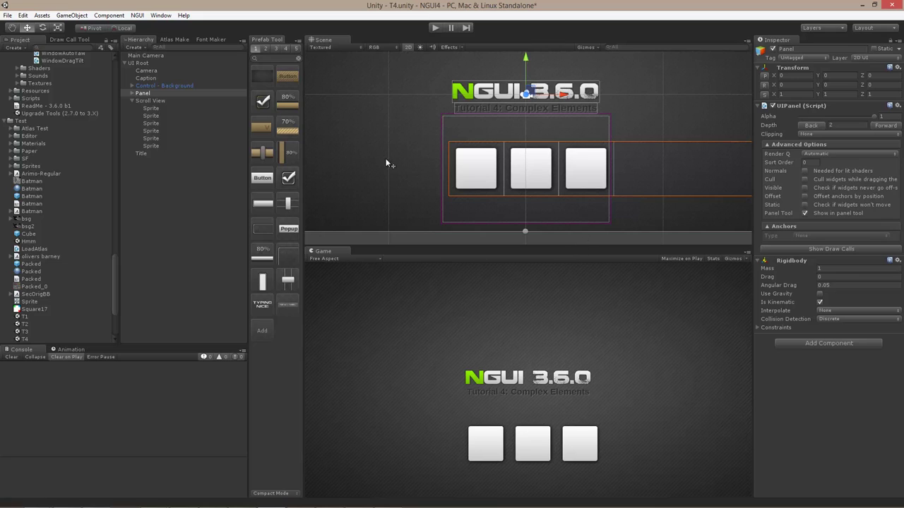
# - Enable Debug in the UI camera's UICamera script and run the scene to examine which object the pointer hits
pyautogui.click(146, 70)
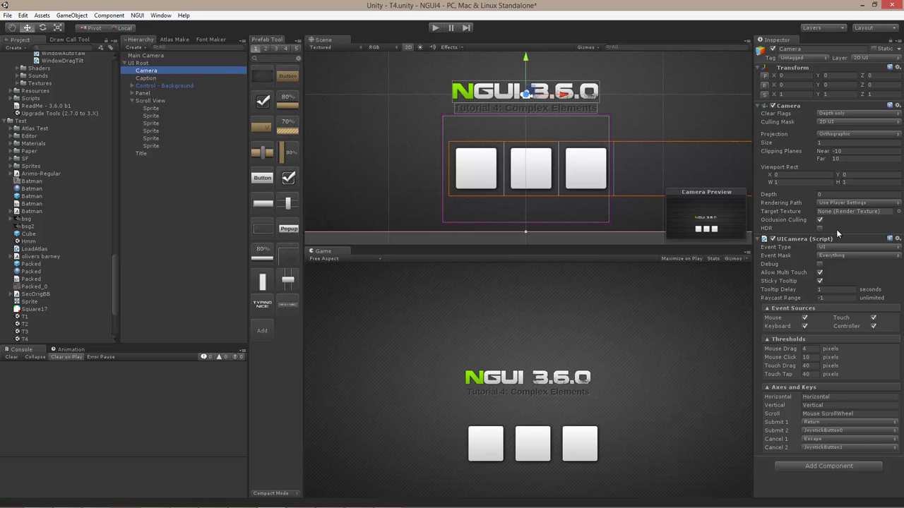
pyautogui.click(820, 265)
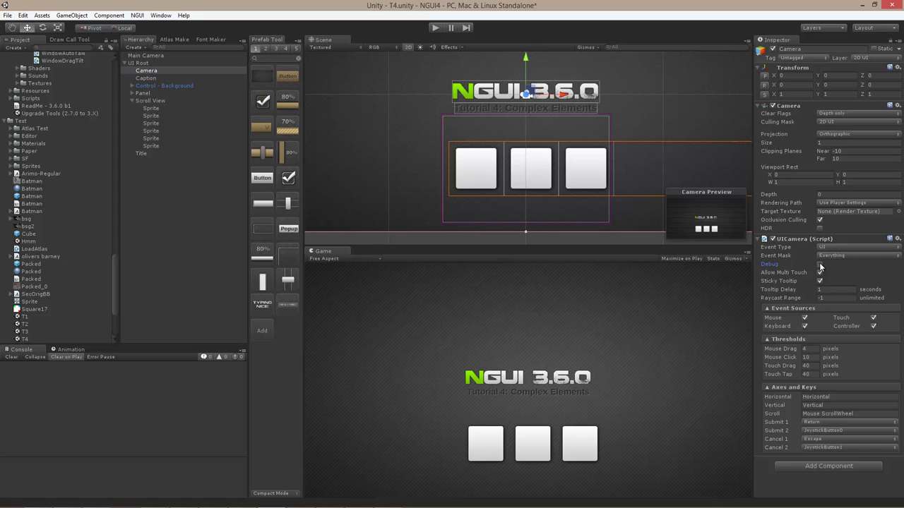
pyautogui.click(439, 29)
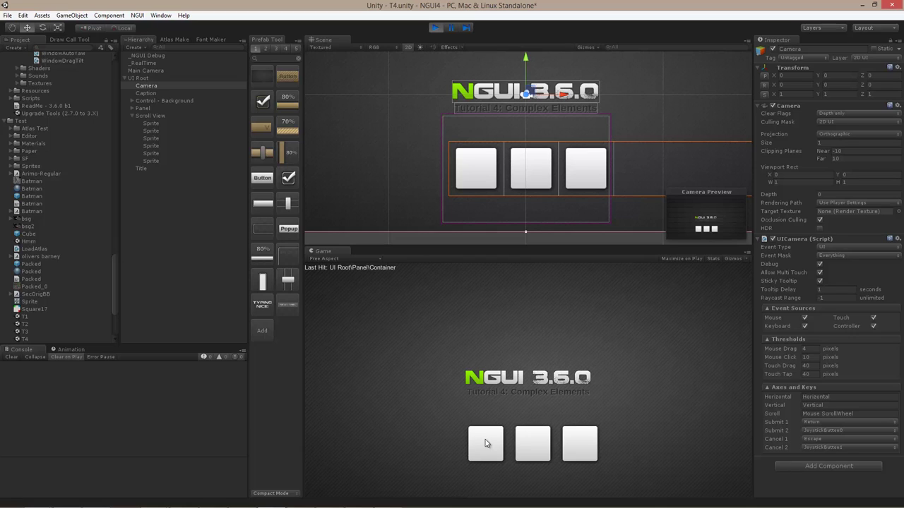
# - Deactivate the Panel's Container while the scene runs, test dragging the sprites, and stop play mode
pyautogui.click(132, 108)
pyautogui.click(156, 114)
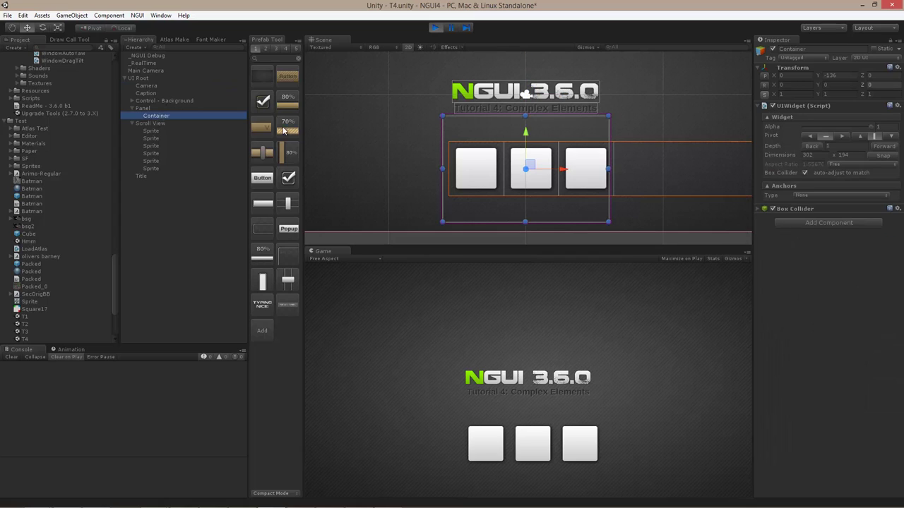
pyautogui.click(771, 55)
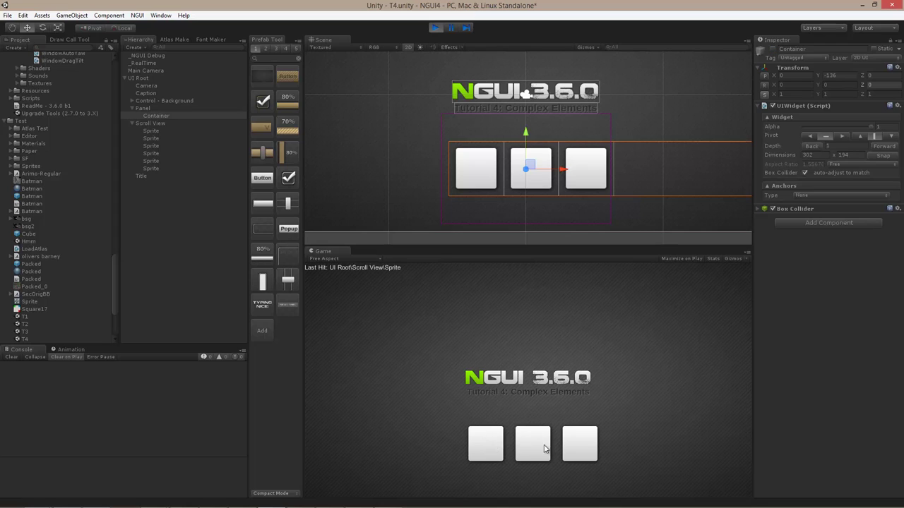
pyautogui.moveTo(541, 445); pyautogui.dragTo(511, 446)
pyautogui.hotkey('ctrl', 'p')
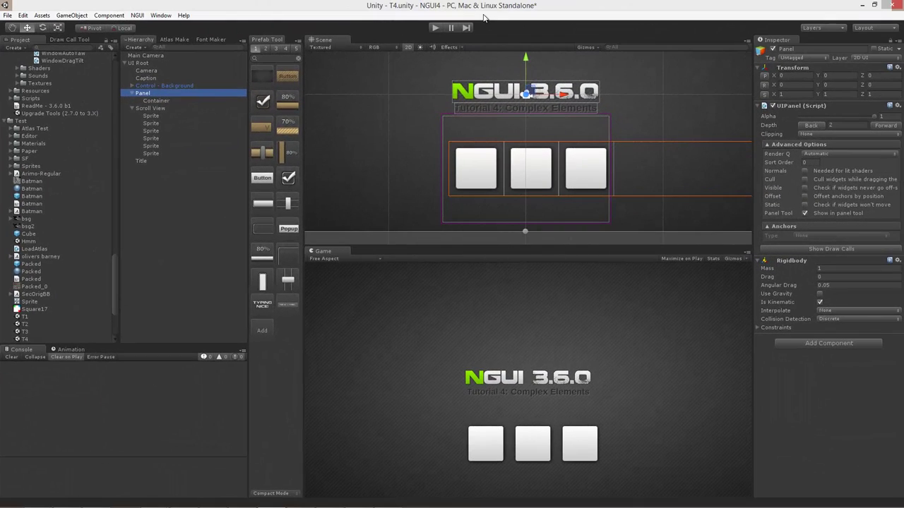
# - Create a sprite under the Panel and stretch it over the scroll area to about 308 x 200
pyautogui.click(145, 95)
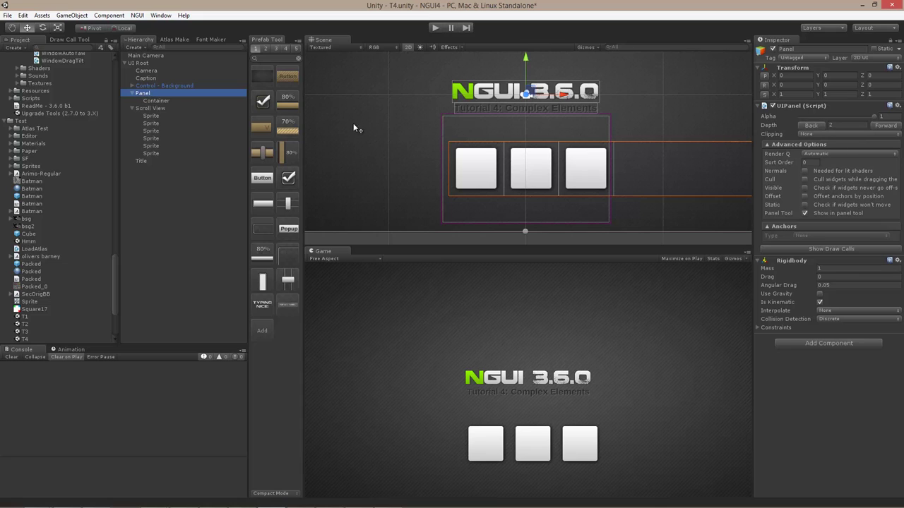
pyautogui.rightClick(436, 131)
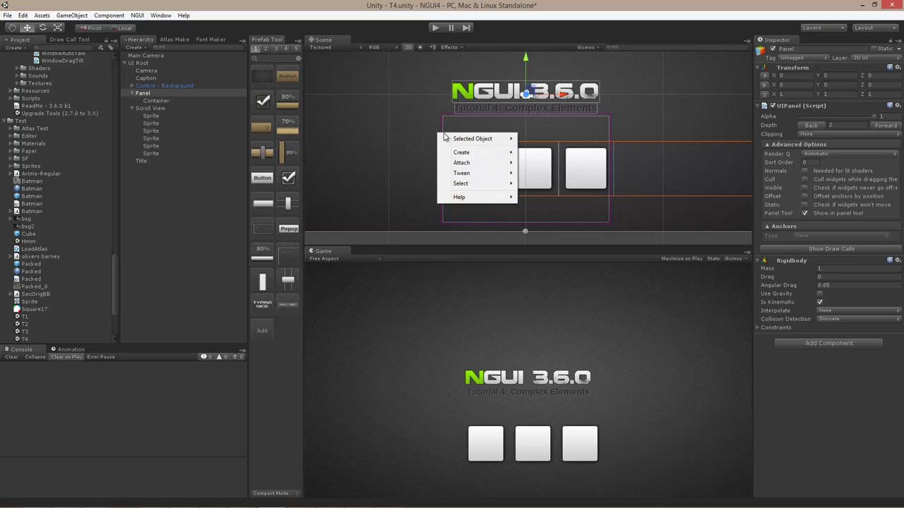
pyautogui.moveTo(478, 154)
pyautogui.click(538, 152)
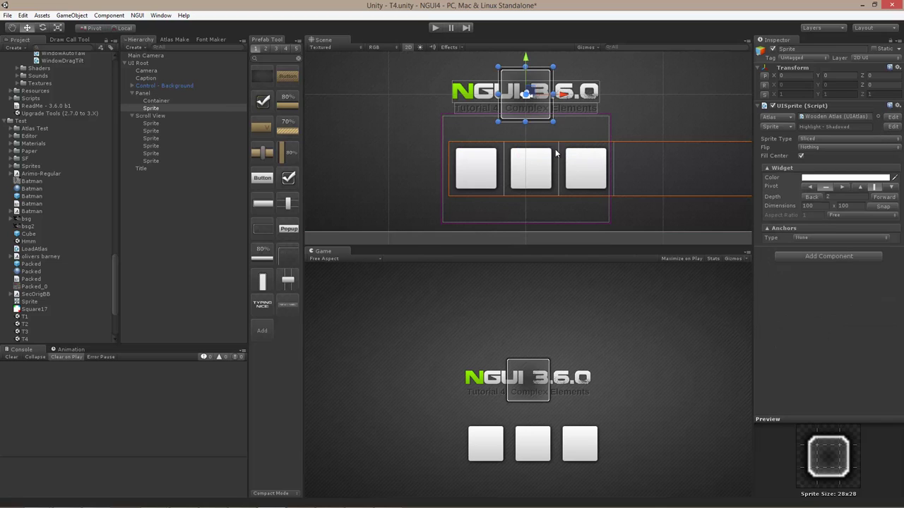
pyautogui.moveTo(539, 110); pyautogui.dragTo(615, 228)
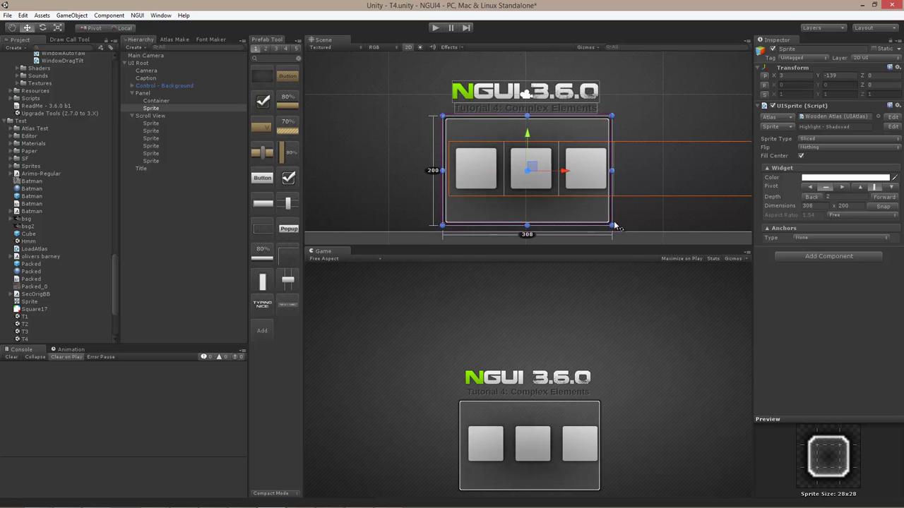
# - Try the Window sprite image on the stretched sprite, then restore Highlight - Shadowed
pyautogui.click(771, 127)
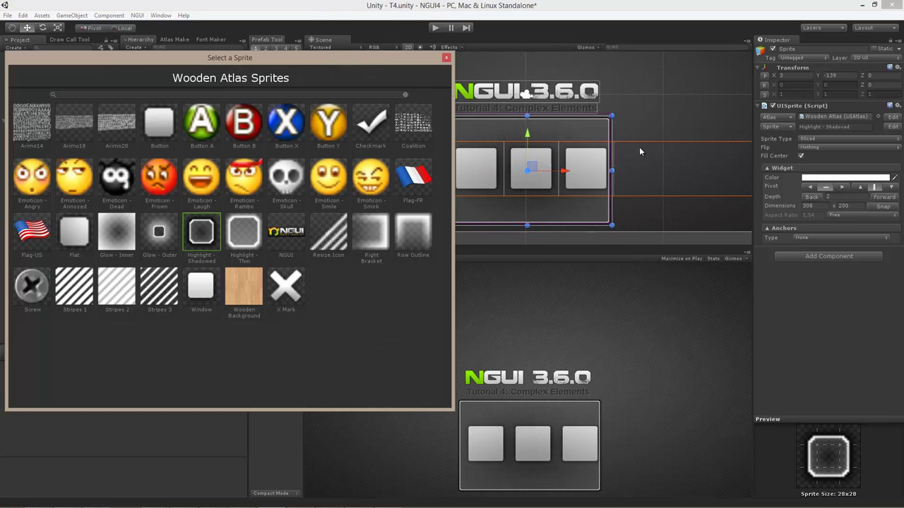
pyautogui.click(202, 284)
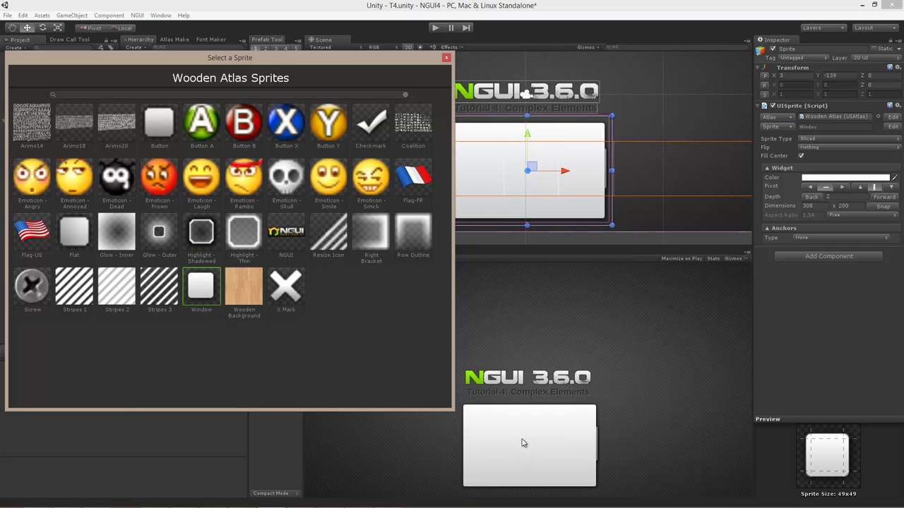
pyautogui.click(204, 242)
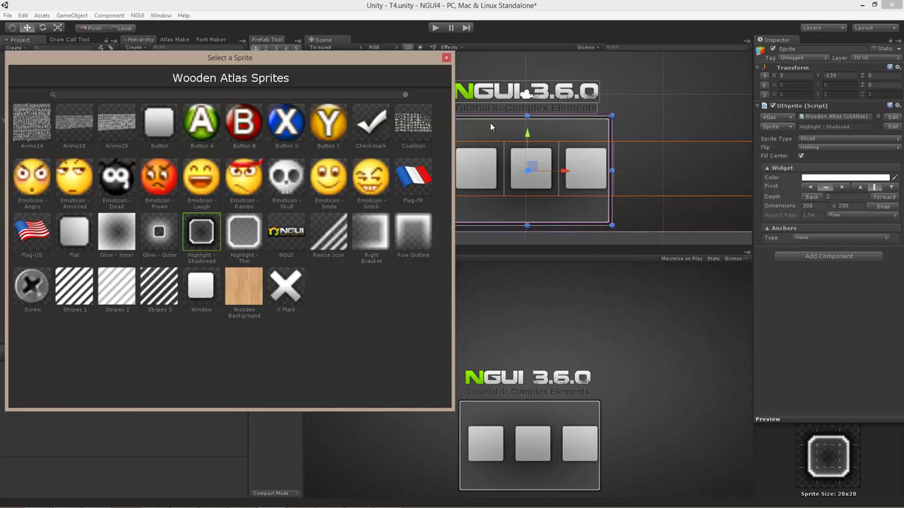
pyautogui.click(446, 57)
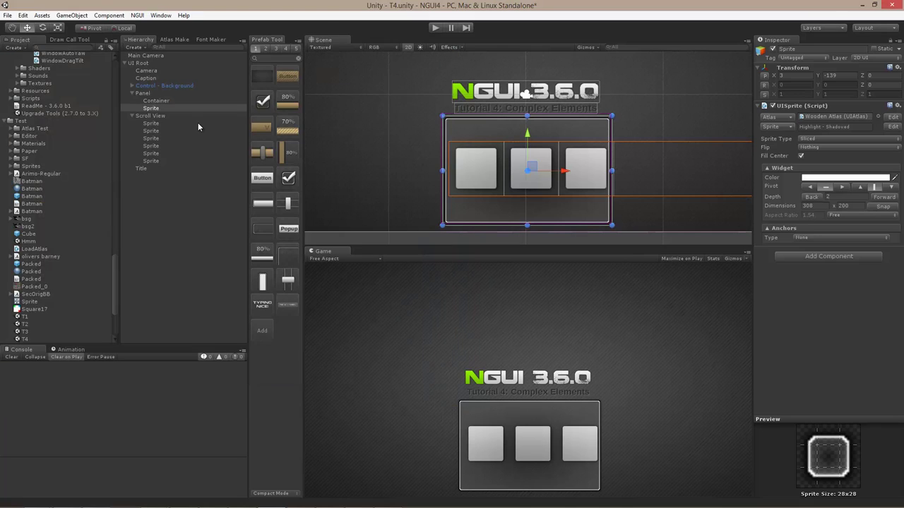
# - Move the Highlight - Shadowed sprite out of the Panel to directly under UI Root
pyautogui.moveTo(158, 112); pyautogui.dragTo(138, 67)
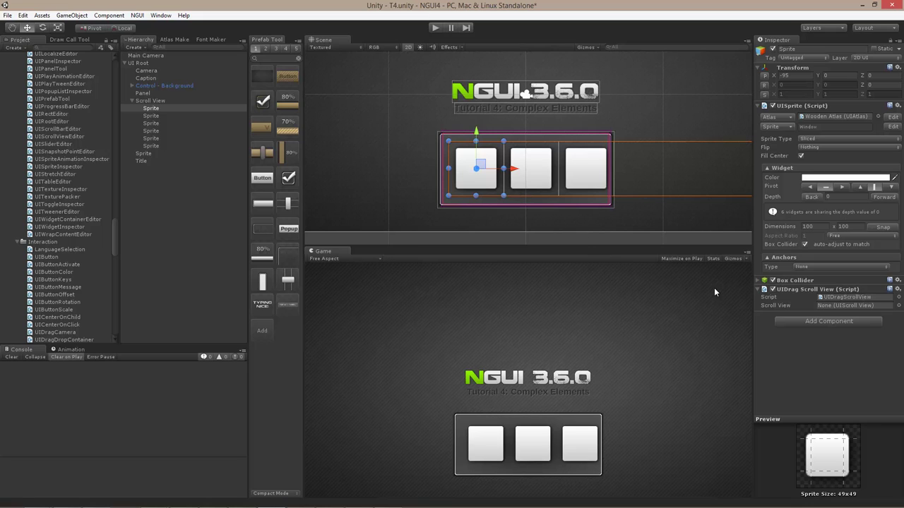
# - Add a Drag and Drop Item script to the first Scroll View sprite and test dragging it in play mode
pyautogui.click(815, 323)
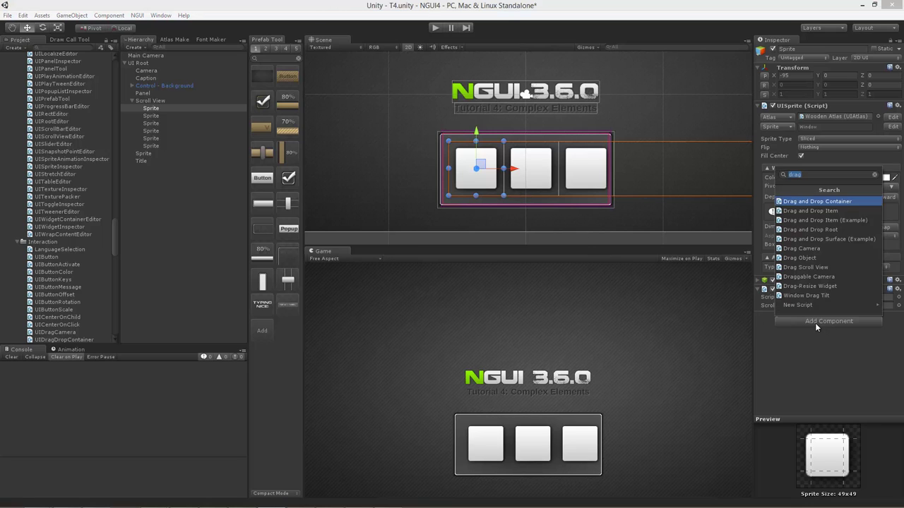
pyautogui.click(852, 210)
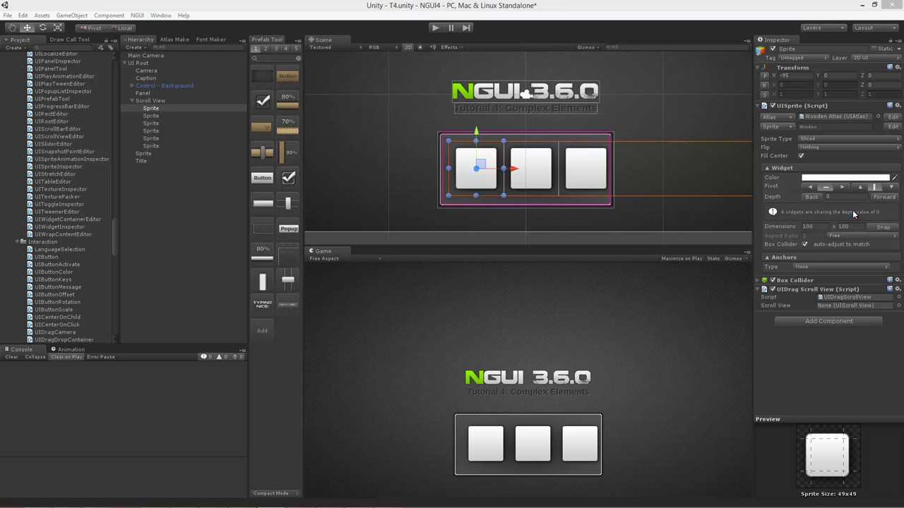
pyautogui.click(434, 29)
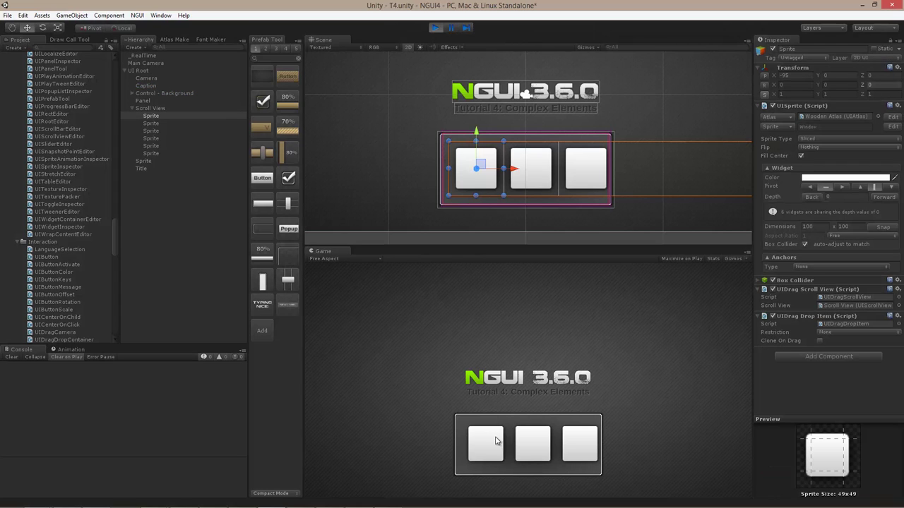
pyautogui.moveTo(498, 443); pyautogui.dragTo(506, 468)
pyautogui.moveTo(565, 455); pyautogui.dragTo(482, 462)
pyautogui.click(436, 28)
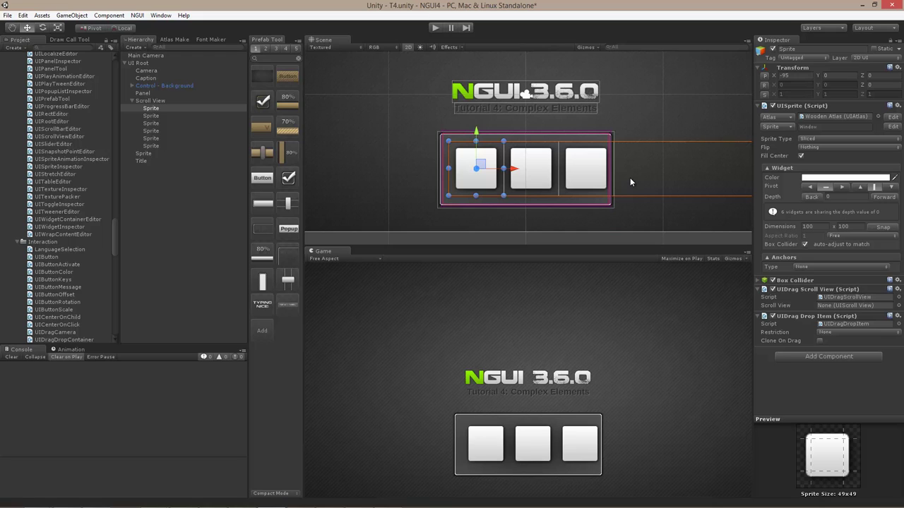
# - Add a Drag and Drop Root script to the Panel under UI Root
pyautogui.click(148, 94)
pyautogui.click(815, 342)
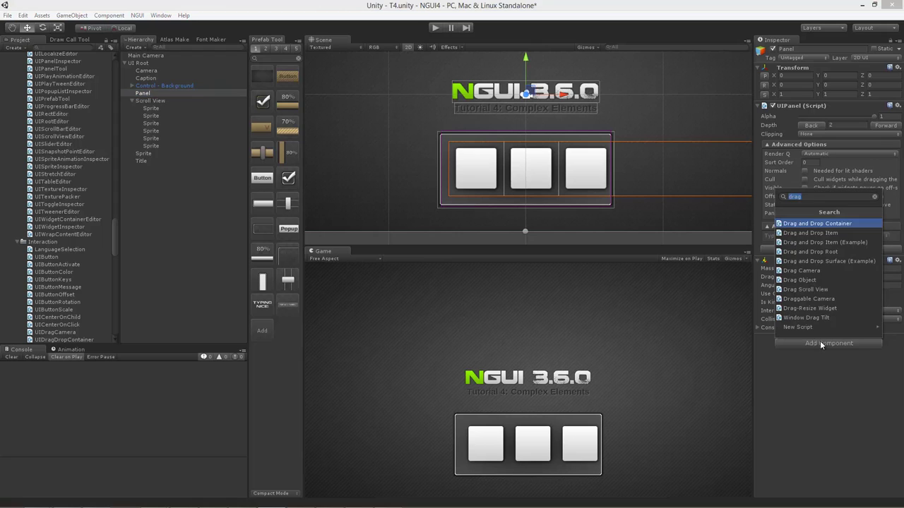
pyautogui.click(836, 252)
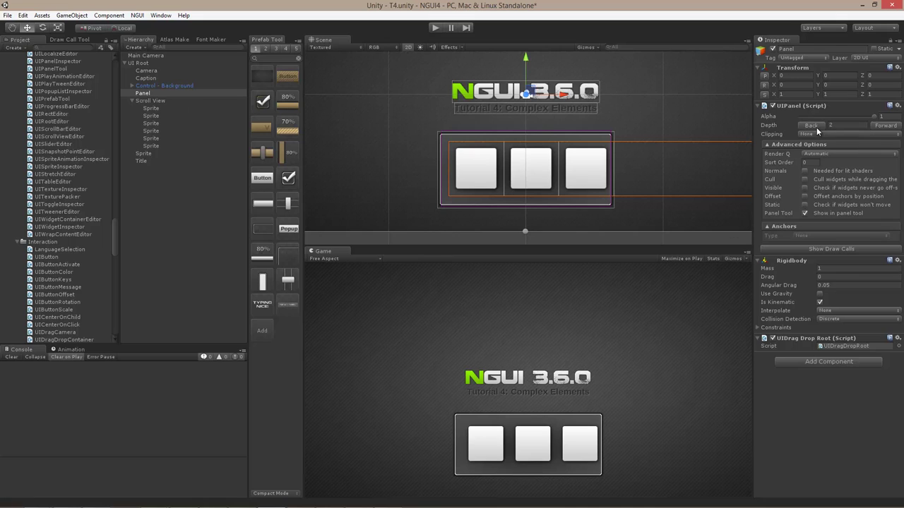
# - Enter play mode and test dragging the first Scroll View sprite out of the frame
pyautogui.click(434, 28)
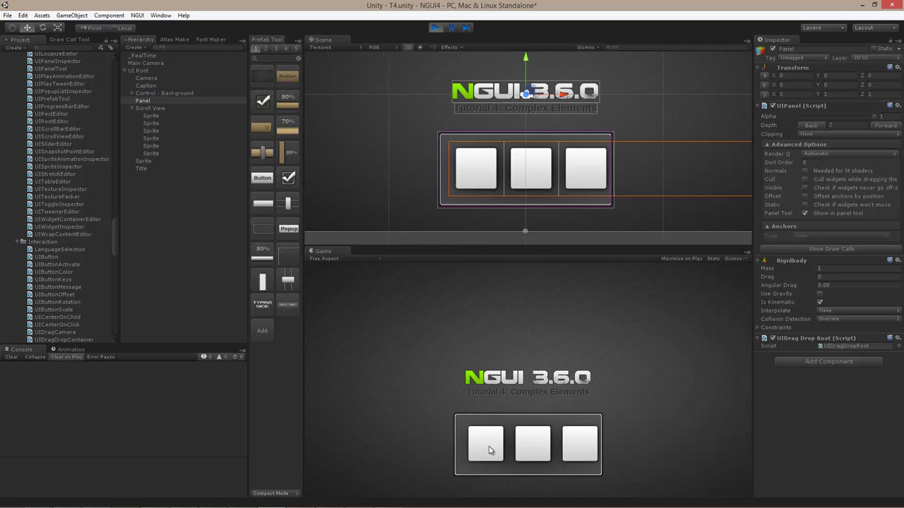
pyautogui.moveTo(487, 447); pyautogui.dragTo(415, 427)
pyautogui.moveTo(480, 453); pyautogui.dragTo(414, 376)
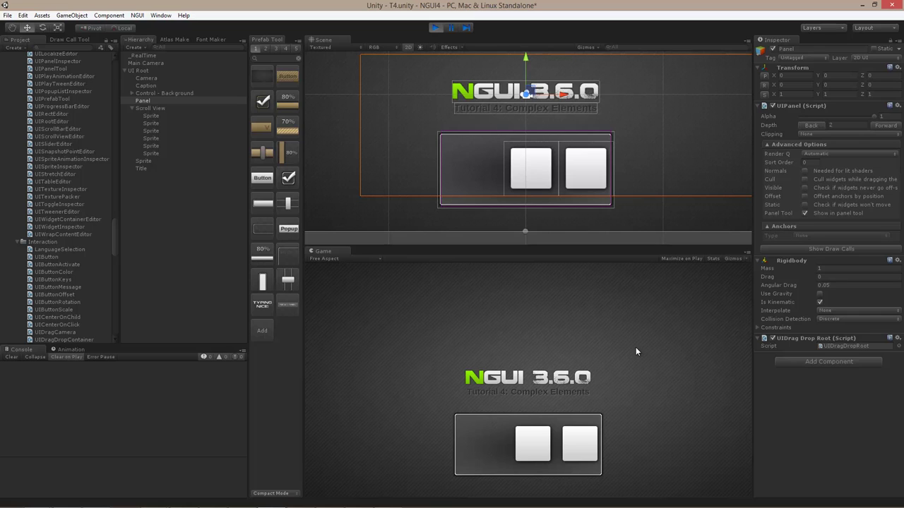
# - Find the dropped sprite among the Scroll View's children, move it back inside the frame, and leave play mode
pyautogui.click(170, 115)
pyautogui.click(167, 123)
pyautogui.press('Down')
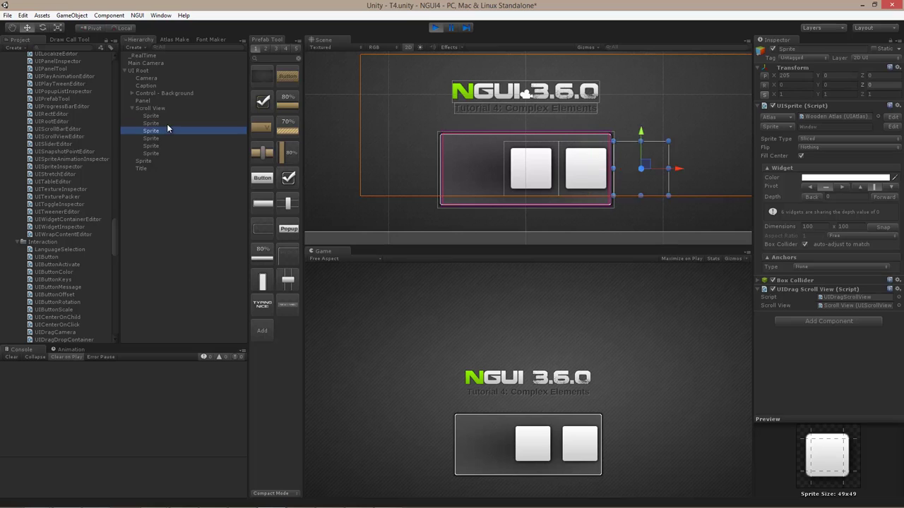
pyautogui.press('Down')
pyautogui.press('Down')
pyautogui.press('Down')
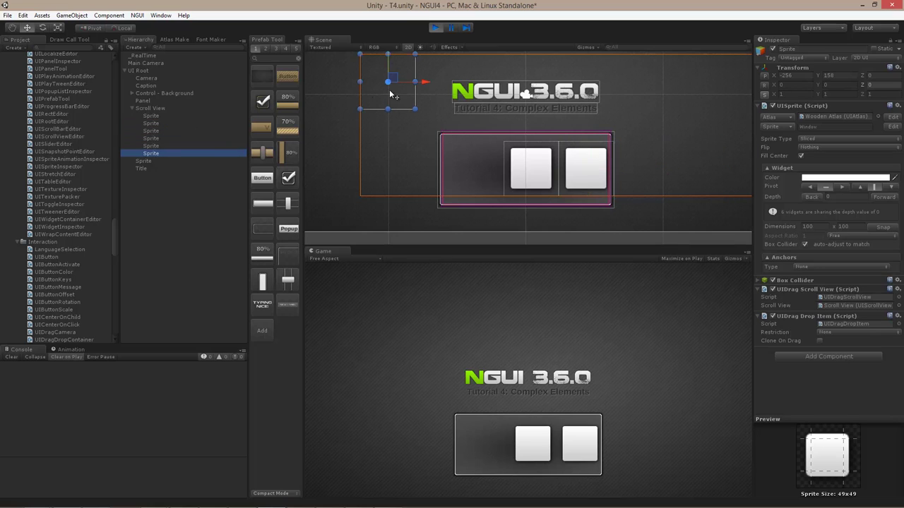
pyautogui.moveTo(397, 95); pyautogui.dragTo(486, 185)
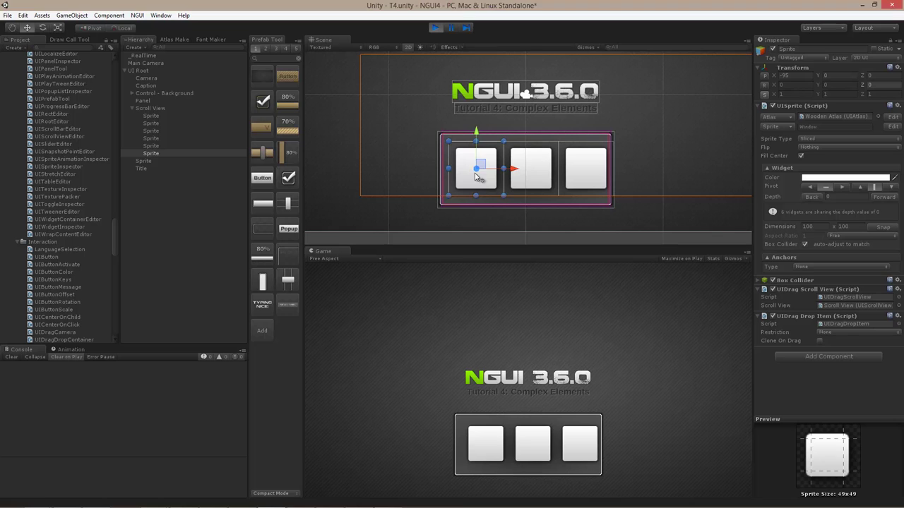
pyautogui.click(435, 29)
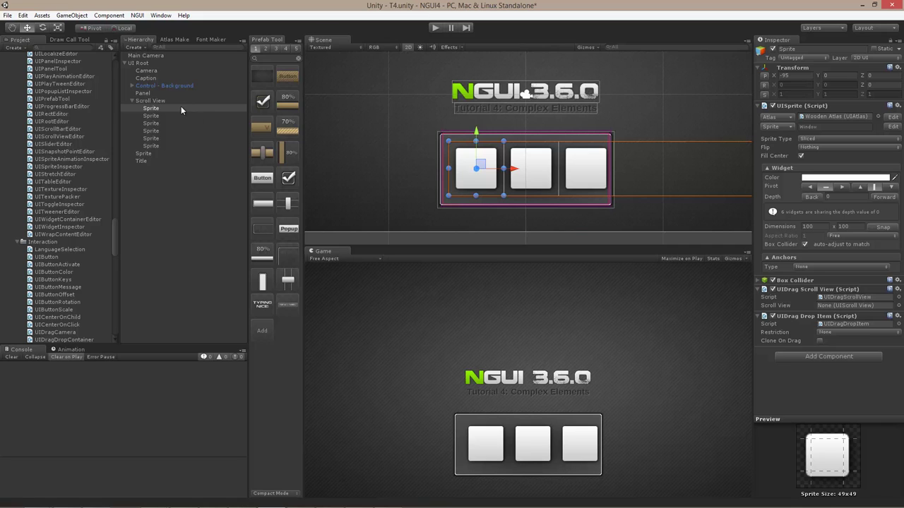
# - Create a child object named Grid under Scroll View and add the UIGrid script to it
pyautogui.click(159, 101)
pyautogui.hotkey('alt', 'shift', 'n')
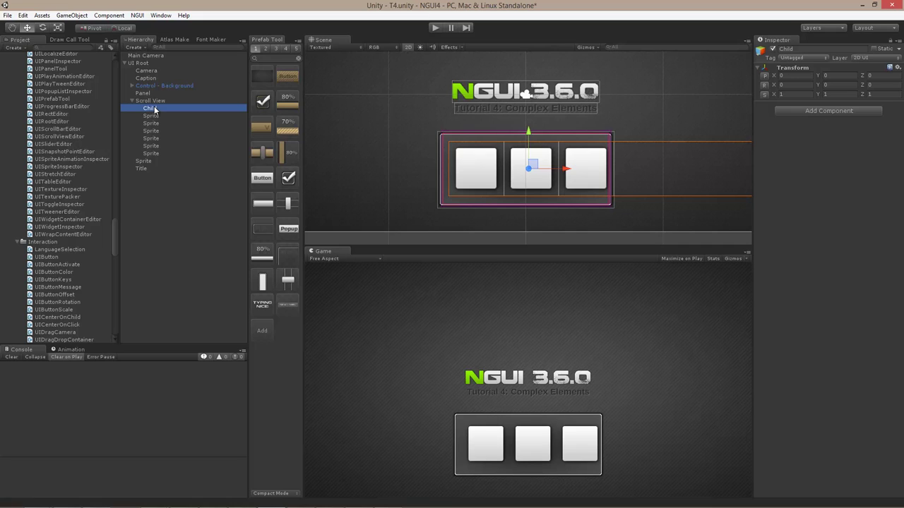
pyautogui.click(151, 108)
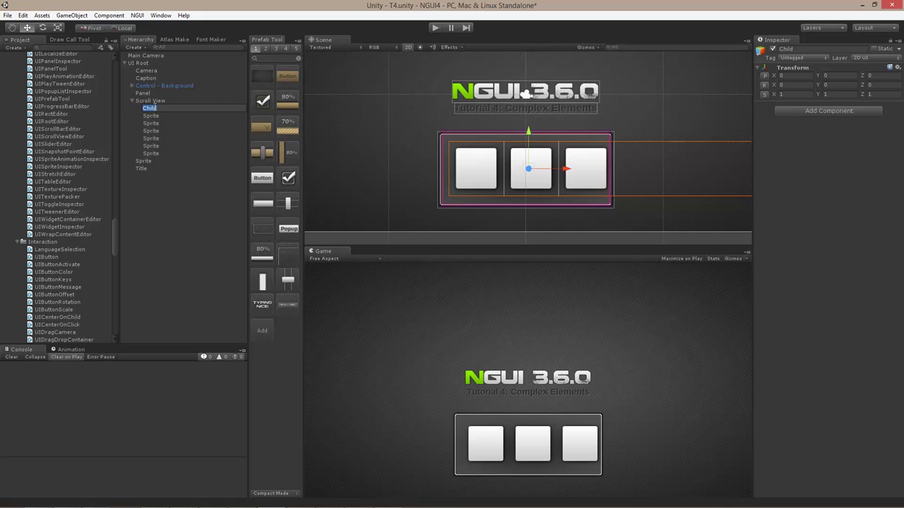
pyautogui.write('Grid')
pyautogui.press('Return')
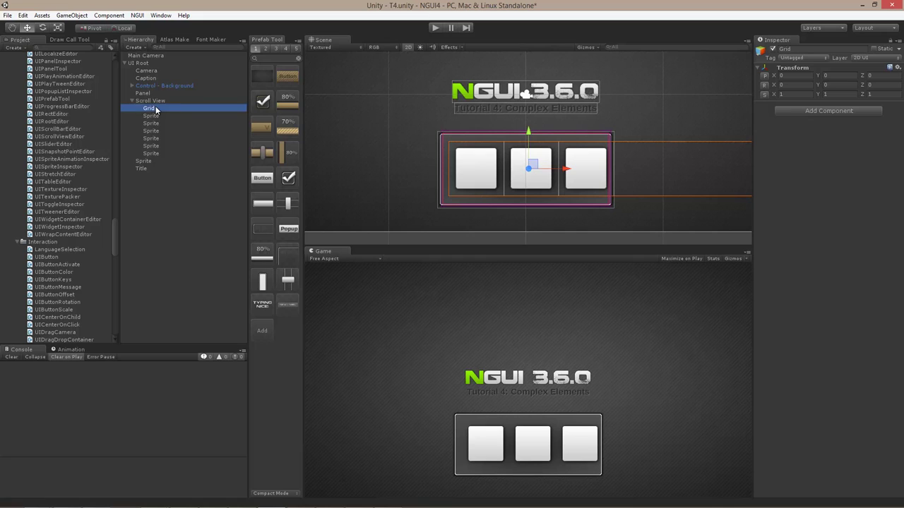
pyautogui.click(834, 112)
pyautogui.write('grid')
pyautogui.press('Return')
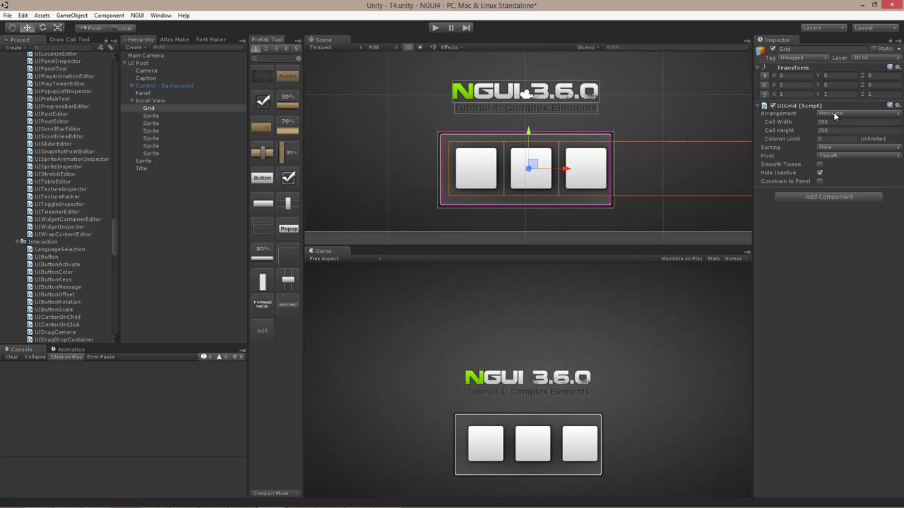
# - Move all six Scroll View sprites under the Grid object and expand it
pyautogui.click(150, 116)
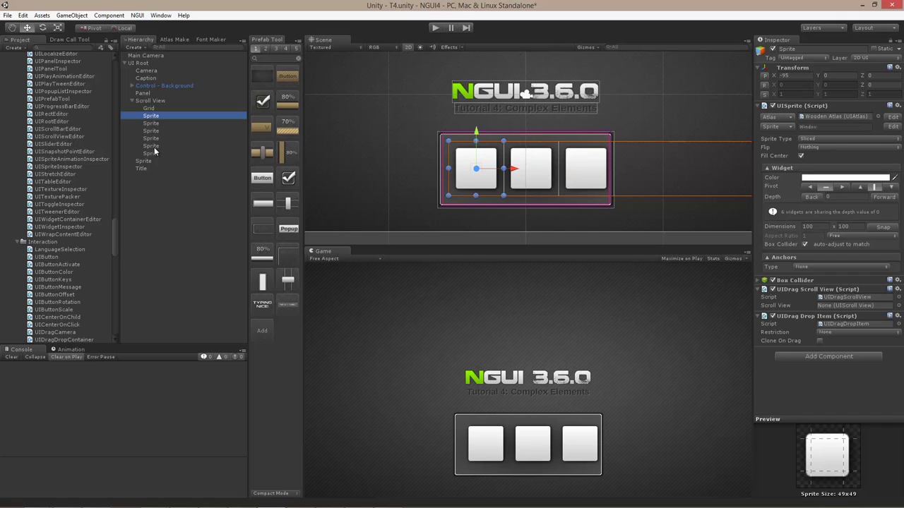
pyautogui.keyDown('shift'); pyautogui.click(153, 149); pyautogui.keyUp('shift')
pyautogui.moveTo(154, 150); pyautogui.dragTo(150, 110)
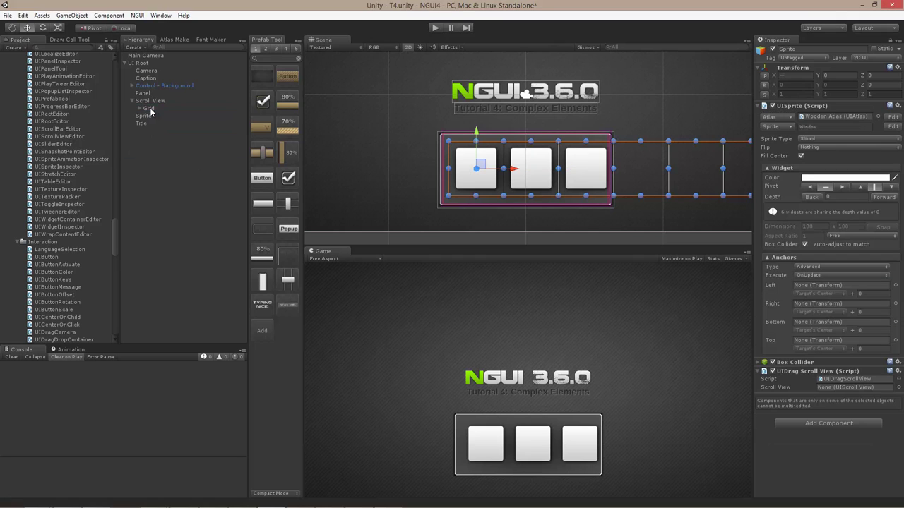
pyautogui.click(139, 108)
# - Execute the UIGrid script on Grid to arrange the sprites with the default cell size
pyautogui.click(151, 108)
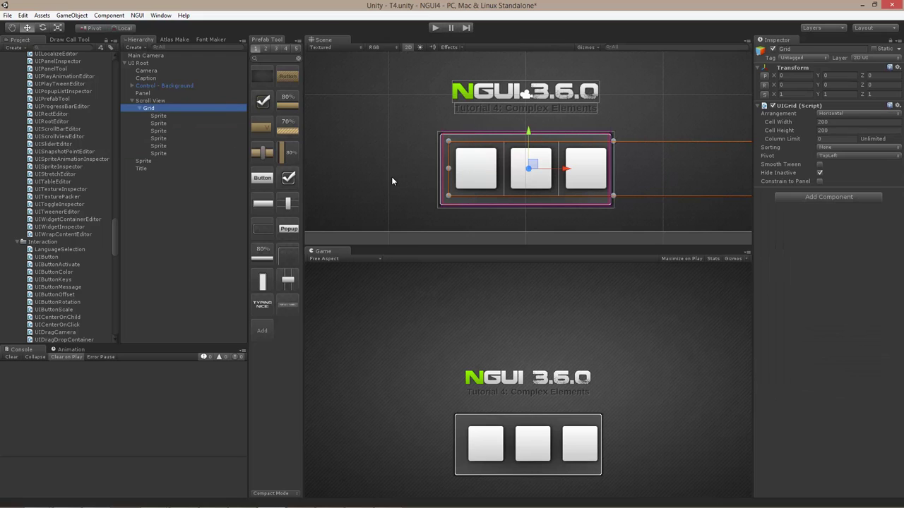
pyautogui.rightClick(792, 108)
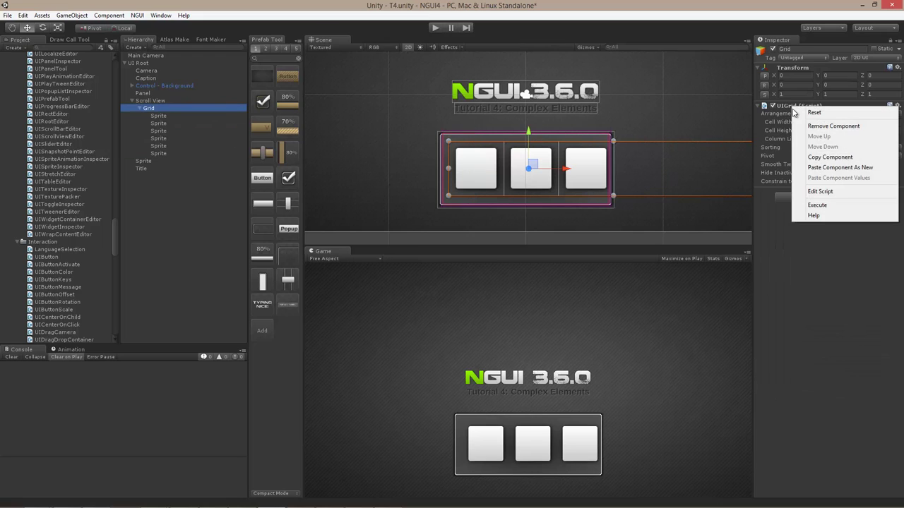
pyautogui.click(819, 204)
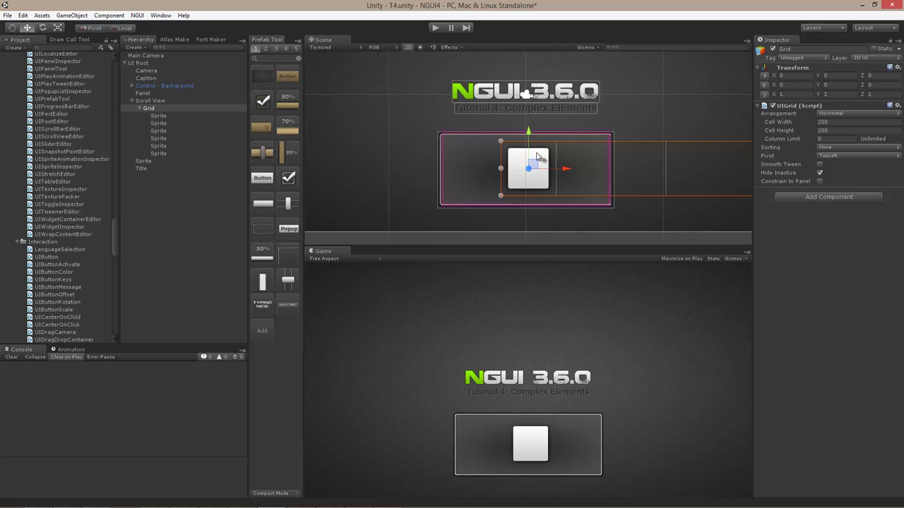
# - Re-execute the grid with cell width and height of 100, and move Grid to about X -101, Y -1
pyautogui.click(821, 123)
pyautogui.write('100')
pyautogui.press('Tab')
pyautogui.write('100')
pyautogui.rightClick(791, 109)
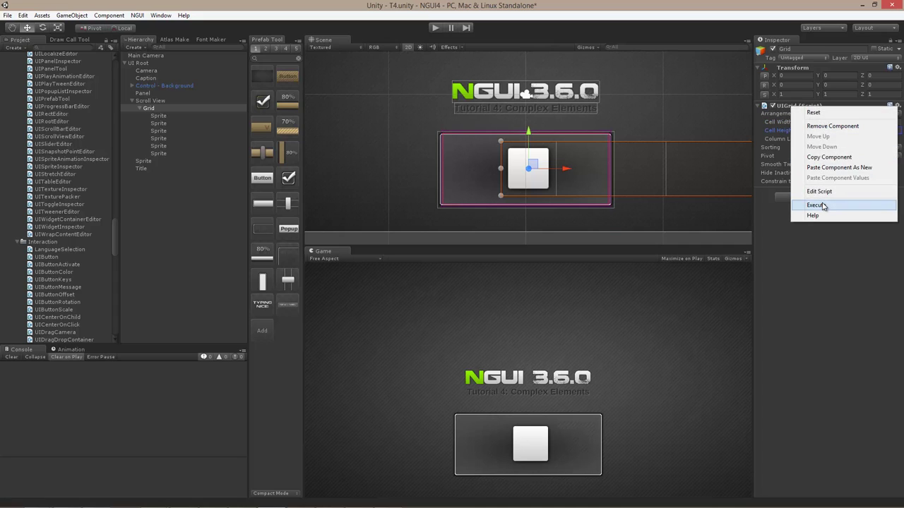
pyautogui.click(817, 205)
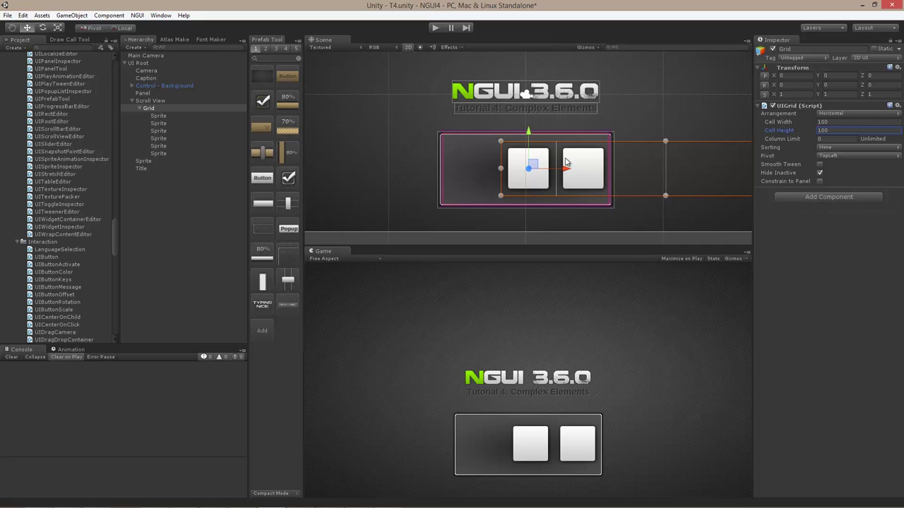
pyautogui.moveTo(548, 162); pyautogui.dragTo(493, 162)
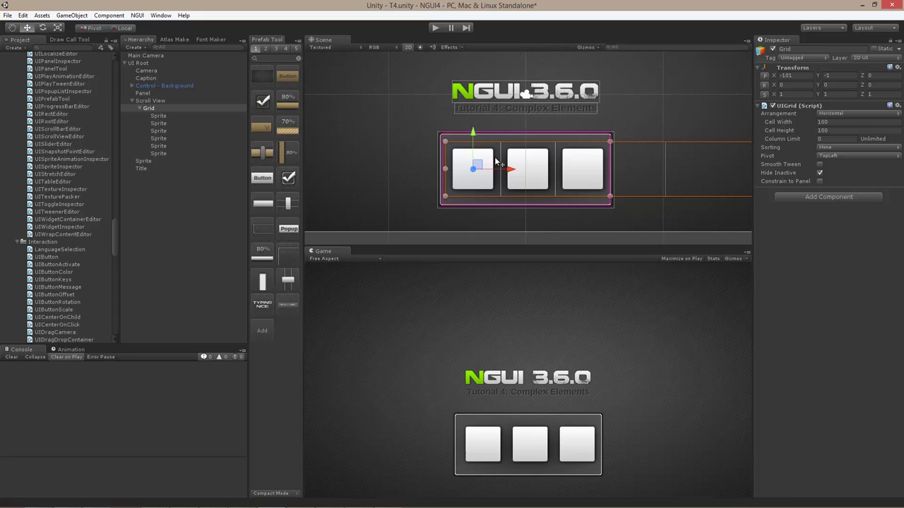
# - Add the Drag and Drop Item script to the first sprite in the grid
pyautogui.click(492, 155)
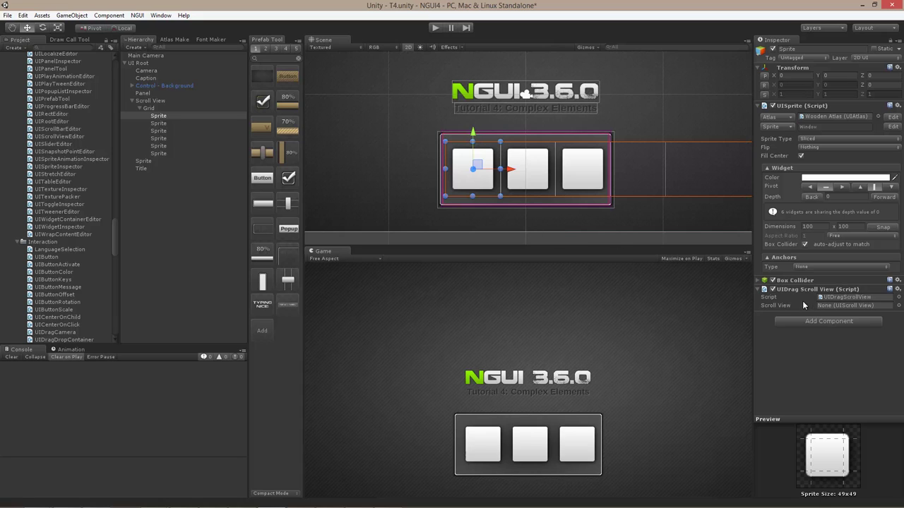
pyautogui.click(806, 321)
pyautogui.write('drag')
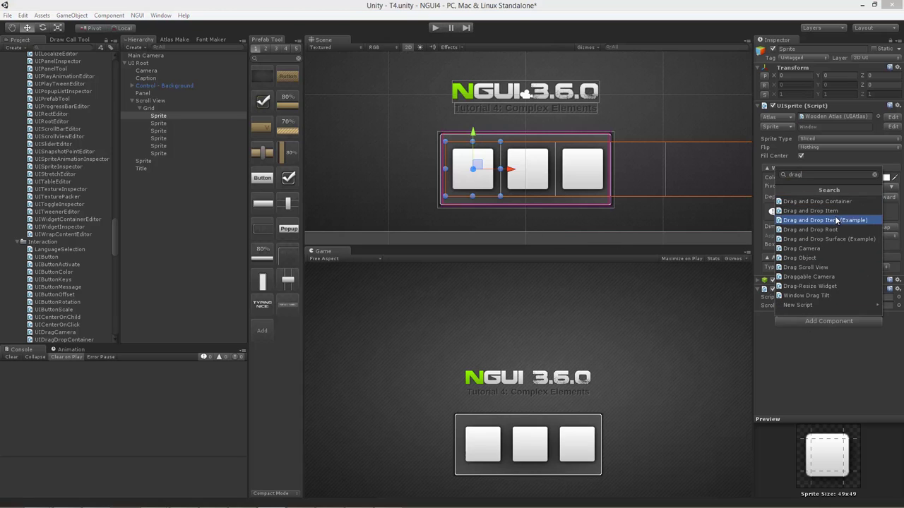
pyautogui.click(780, 219)
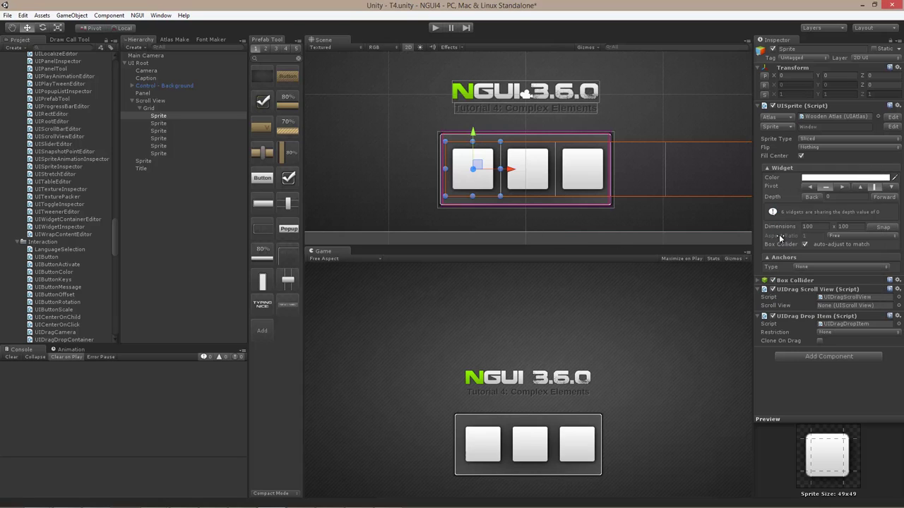
# - Test in play mode, in two runs, dragging the drag-and-drop sprite out of the grid and back into it
pyautogui.click(438, 30)
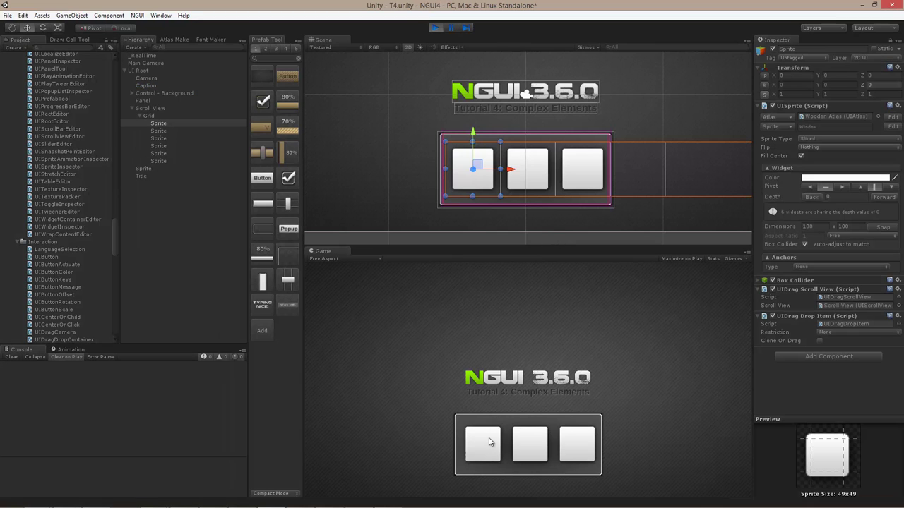
pyautogui.moveTo(487, 445); pyautogui.dragTo(412, 360)
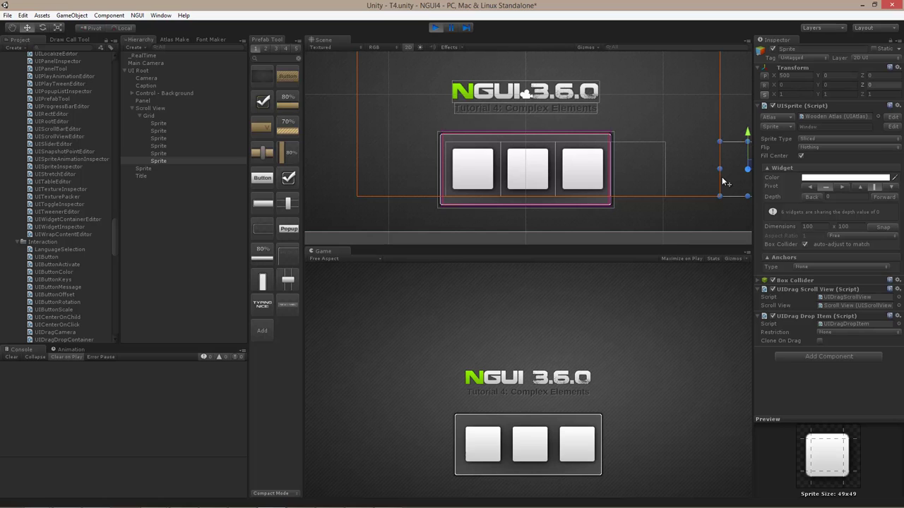
pyautogui.moveTo(575, 443); pyautogui.dragTo(598, 353)
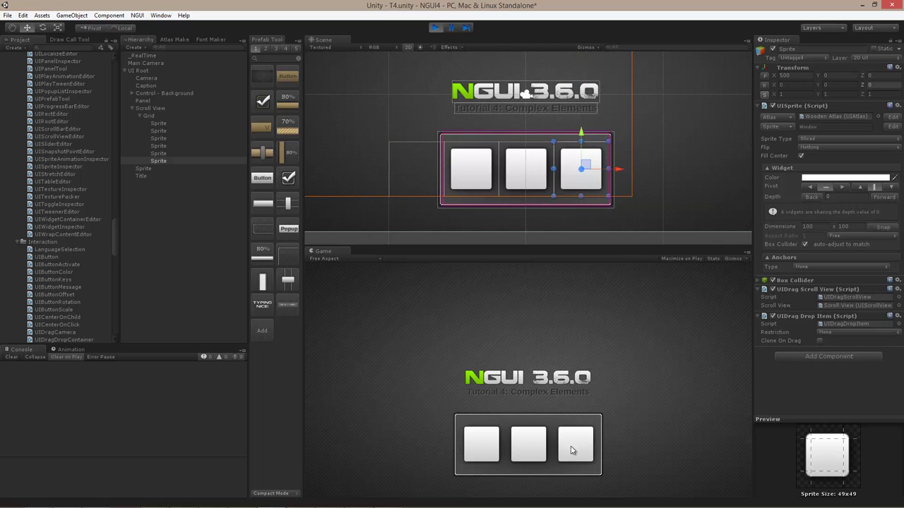
pyautogui.moveTo(574, 442)
pyautogui.mouseDown()
pyautogui.moveTo(586, 338)
pyautogui.moveTo(578, 461)
pyautogui.moveTo(680, 368)
pyautogui.moveTo(583, 442)
pyautogui.mouseUp()
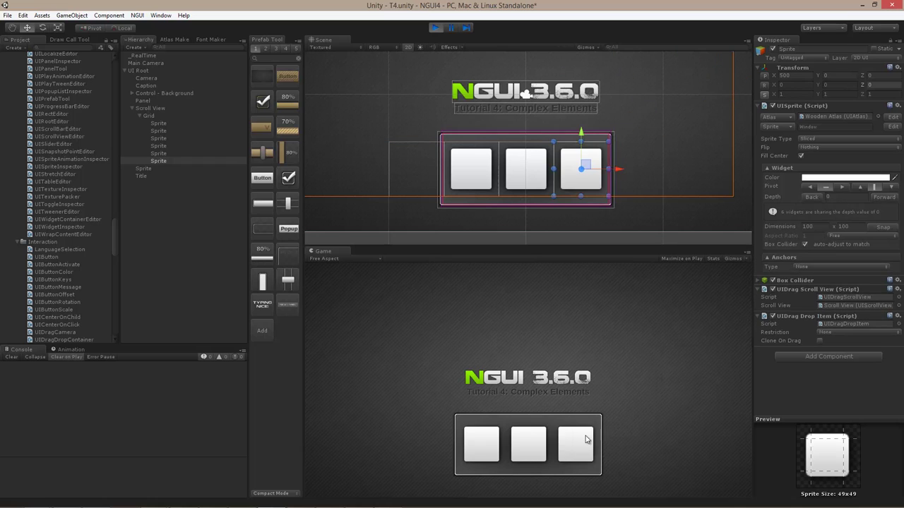
pyautogui.hotkey('ctrl', 'p')
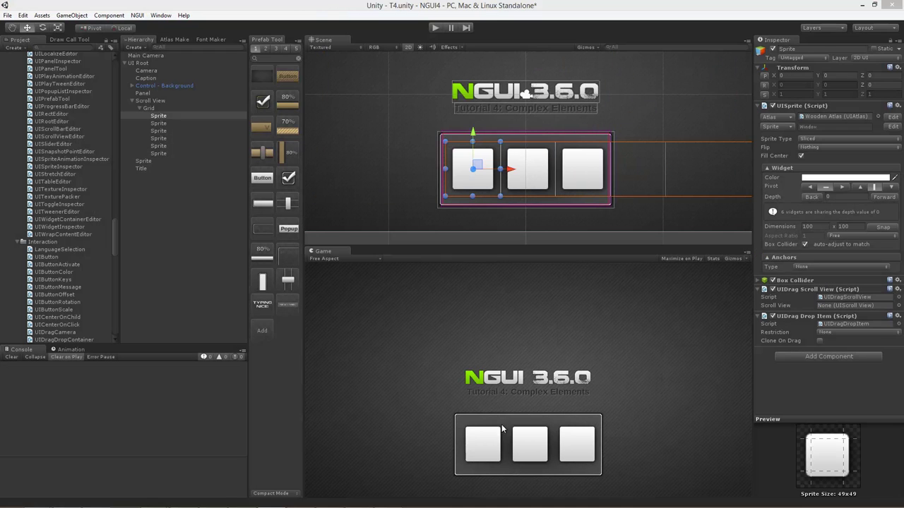
pyautogui.click(435, 28)
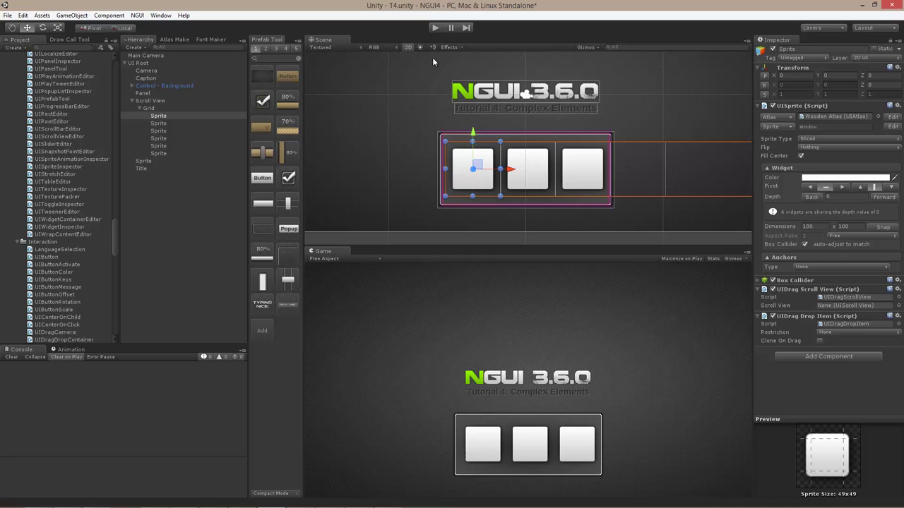
pyautogui.moveTo(485, 449)
pyautogui.mouseDown()
pyautogui.moveTo(468, 417)
pyautogui.moveTo(482, 441)
pyautogui.mouseUp()
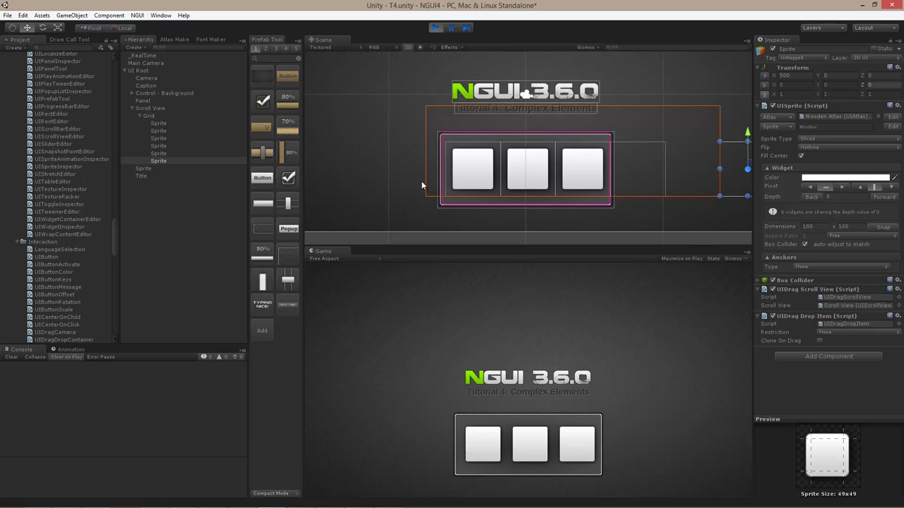
pyautogui.click(435, 28)
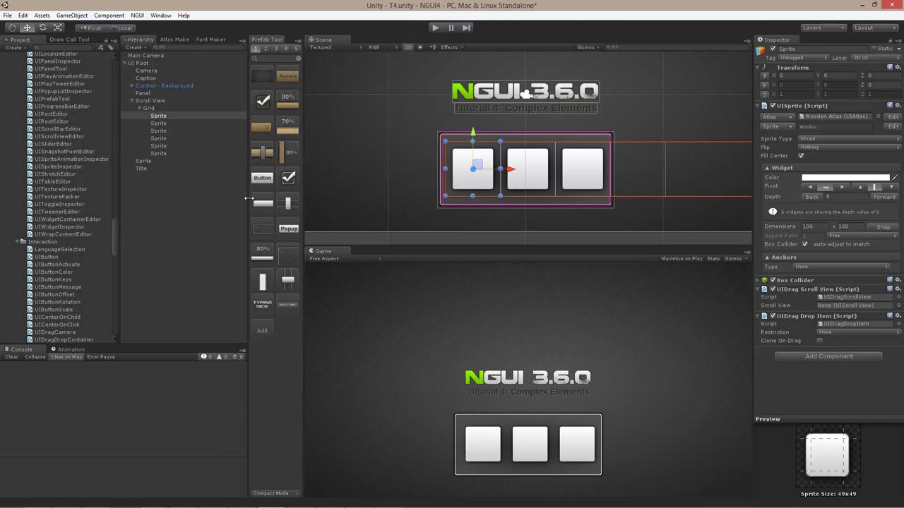
# - Enable Smooth Tween on the Grid and test dragging the first sprite in play mode
pyautogui.click(166, 108)
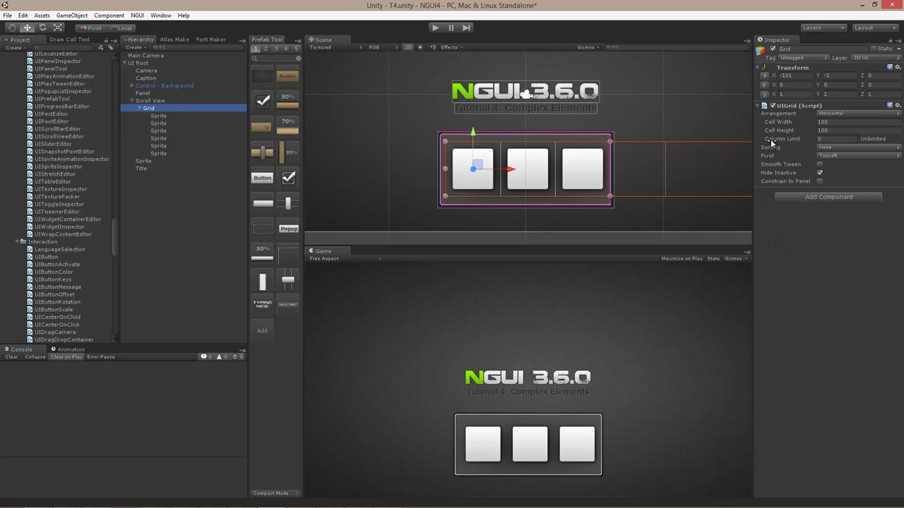
pyautogui.click(819, 165)
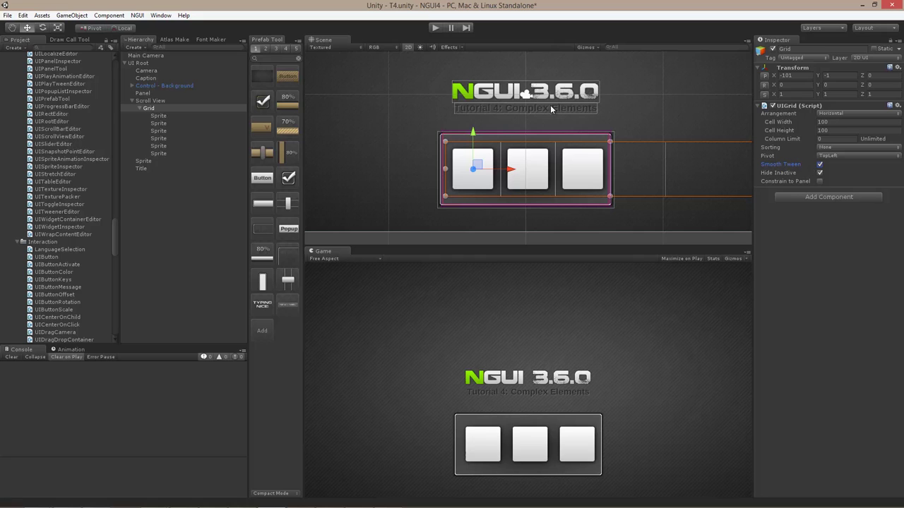
pyautogui.click(436, 28)
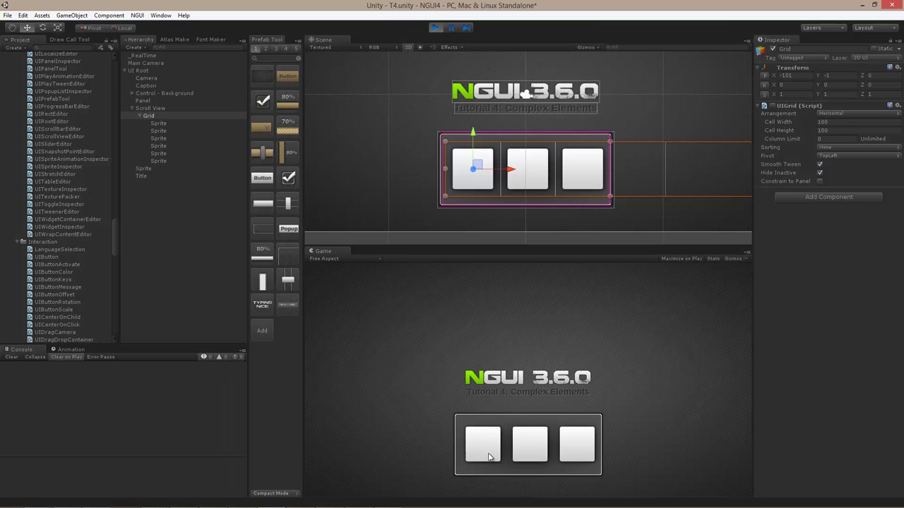
pyautogui.moveTo(486, 452); pyautogui.dragTo(483, 409)
pyautogui.moveTo(490, 454)
pyautogui.mouseDown()
pyautogui.moveTo(471, 367)
pyautogui.moveTo(488, 455)
pyautogui.mouseUp()
pyautogui.click(436, 28)
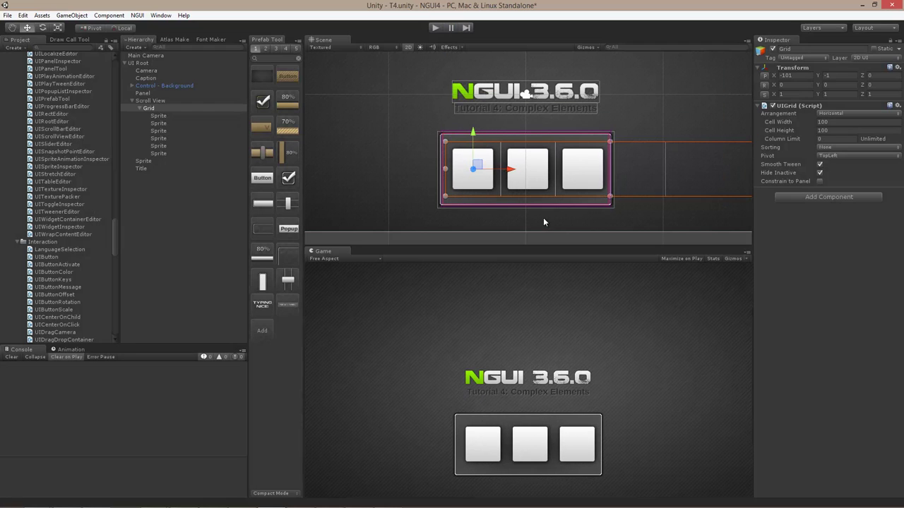
# - Set the Grid's sorting to Horizontal
pyautogui.click(837, 149)
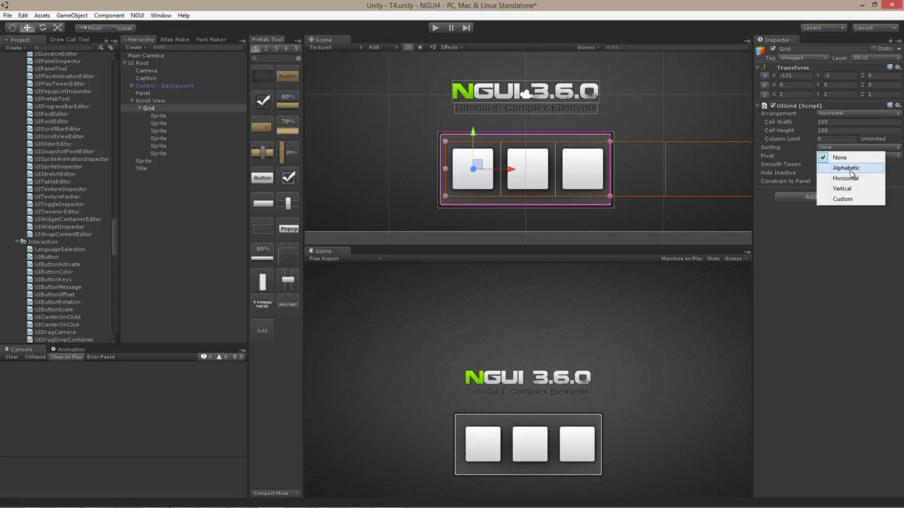
pyautogui.click(848, 179)
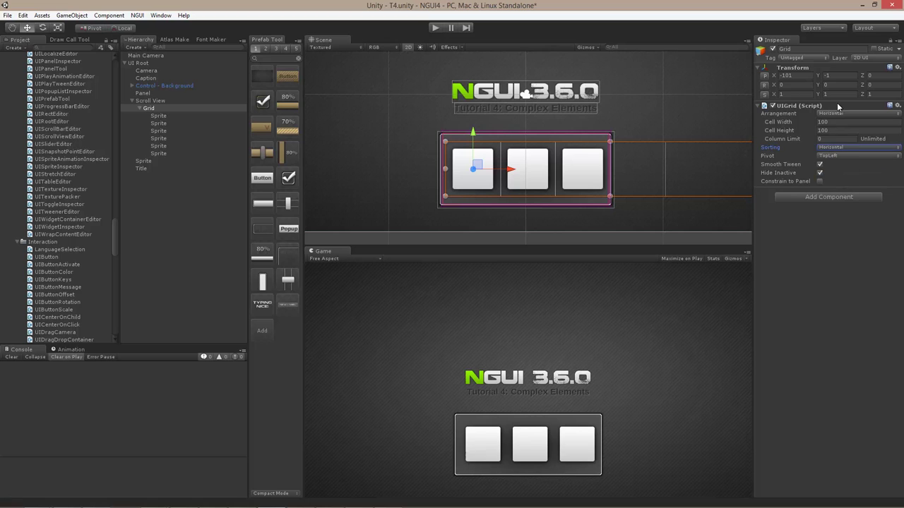
# - Test the horizontally sorted grid in play mode by dragging the first sprite sideways
pyautogui.click(436, 27)
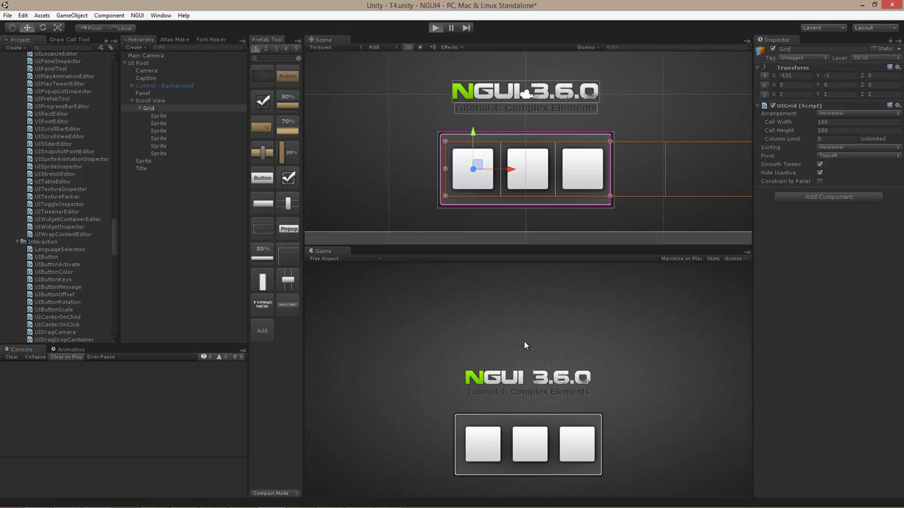
pyautogui.moveTo(490, 445); pyautogui.dragTo(510, 445)
pyautogui.hotkey('ctrl', 'p')
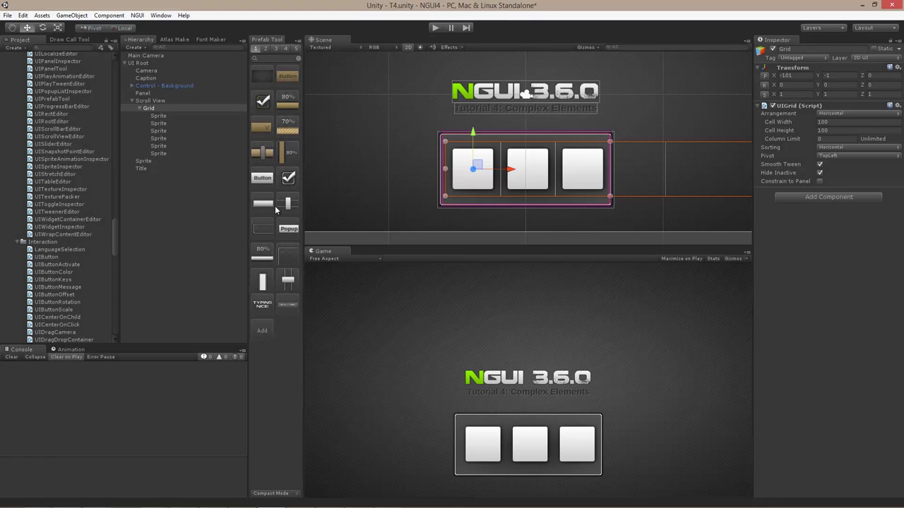
# - Add a Simple Horizontal Scroll Bar beneath the frame and assign it as the Scroll View's Horizontal scroll bar
pyautogui.moveTo(276, 210); pyautogui.dragTo(526, 222)
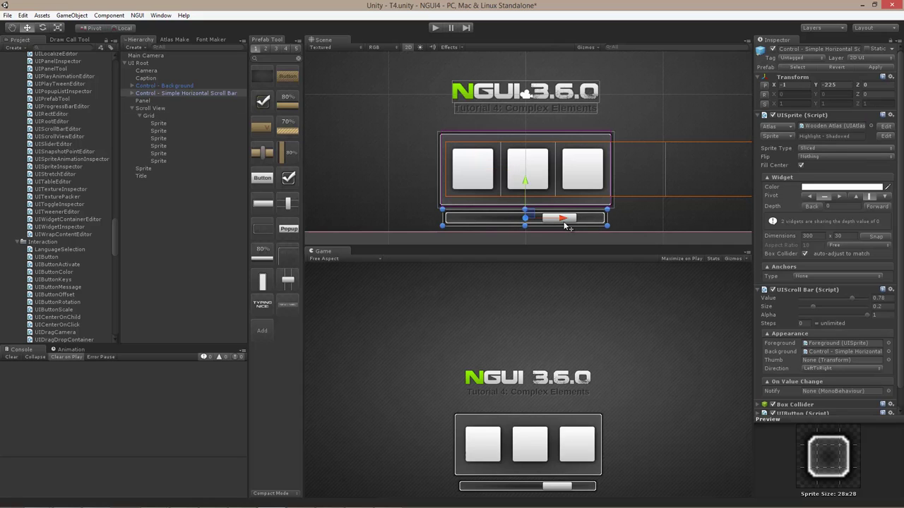
pyautogui.click(156, 109)
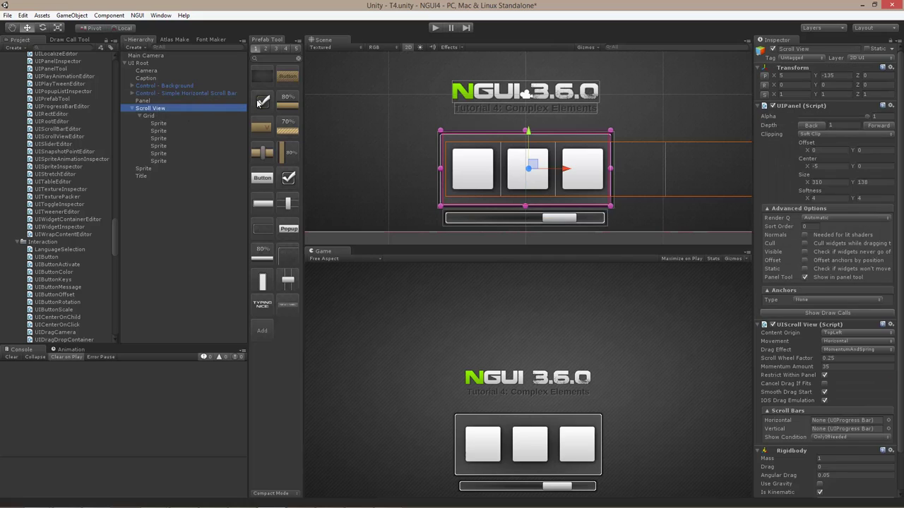
pyautogui.click(160, 94)
pyautogui.moveTo(169, 97); pyautogui.dragTo(829, 422)
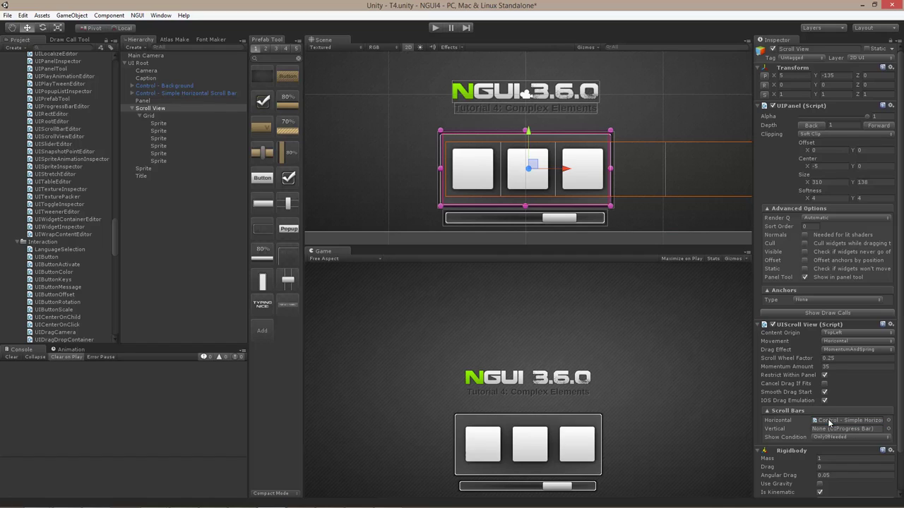
# - Test in play mode by dragging sprites out of and into the grid and scrolling the view with the horizontal scroll bar
pyautogui.click(435, 27)
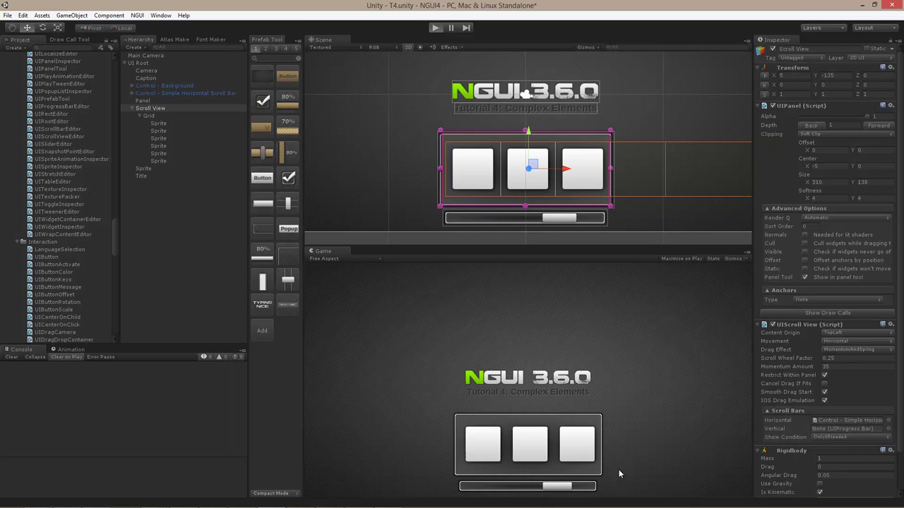
pyautogui.moveTo(619, 465); pyautogui.dragTo(496, 456)
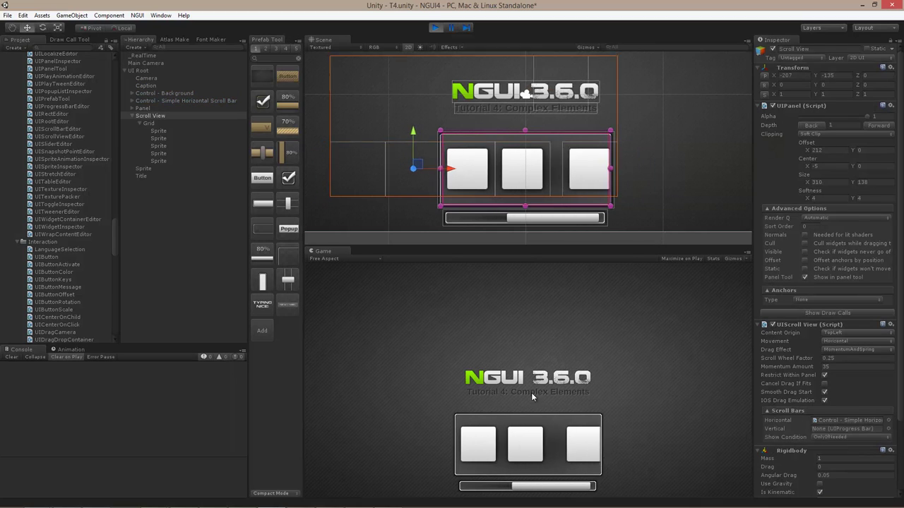
pyautogui.moveTo(514, 424); pyautogui.dragTo(504, 403)
pyautogui.moveTo(575, 443)
pyautogui.mouseDown()
pyautogui.moveTo(501, 332)
pyautogui.moveTo(535, 448)
pyautogui.moveTo(572, 424)
pyautogui.moveTo(562, 452)
pyautogui.mouseUp()
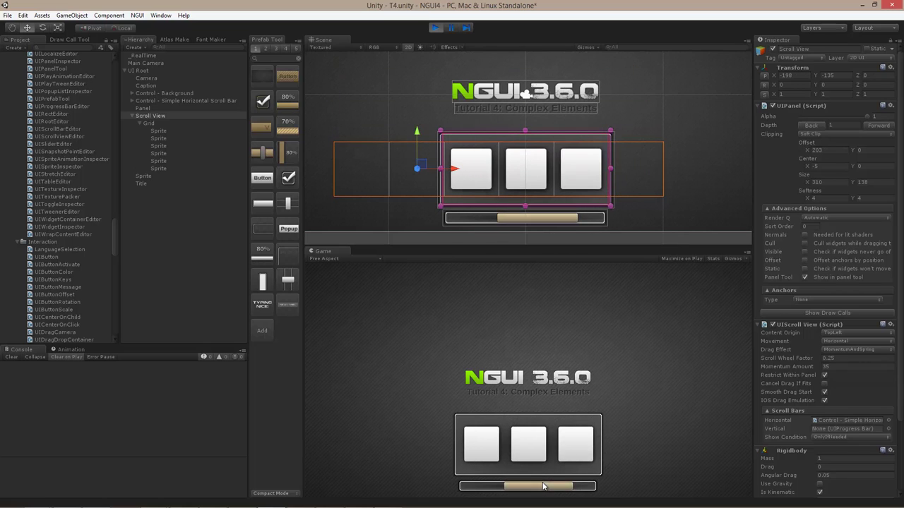
pyautogui.moveTo(535, 487); pyautogui.dragTo(470, 488)
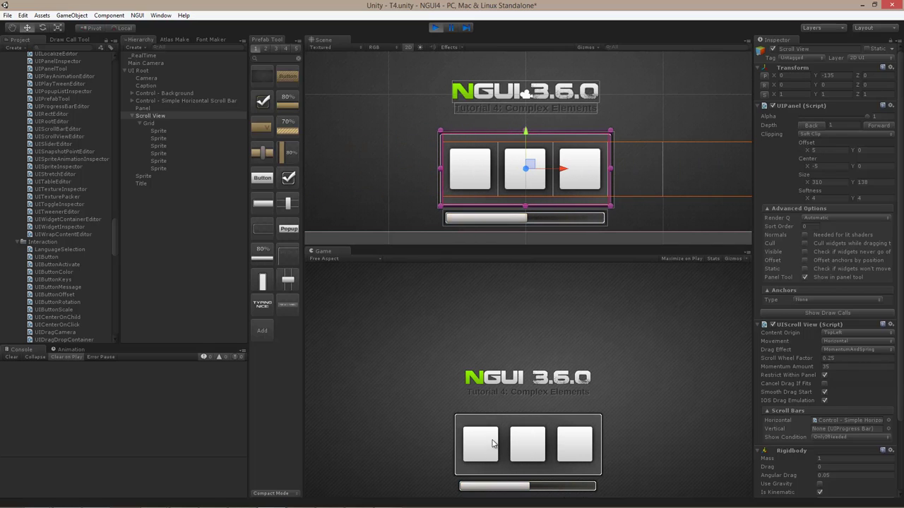
pyautogui.moveTo(490, 438); pyautogui.dragTo(611, 333)
pyautogui.click(436, 28)
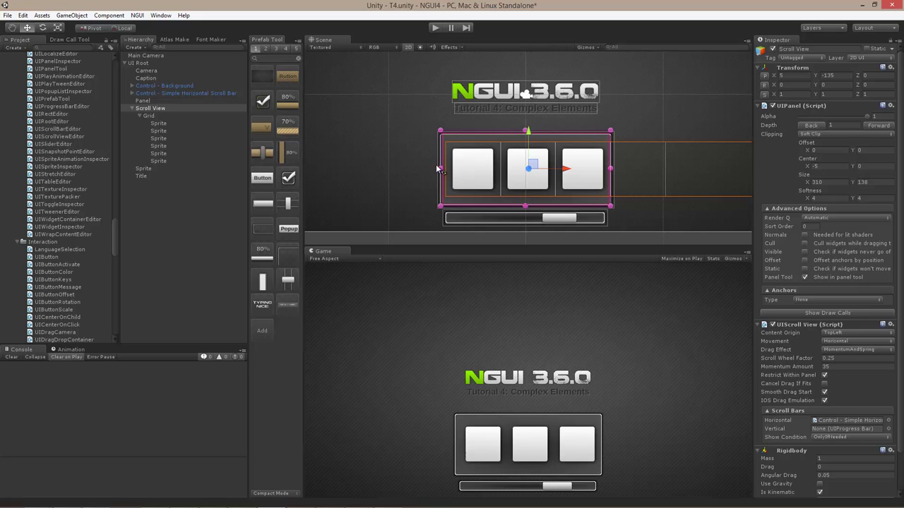
# - Reset the clipping position of the UIScroll View component on the Scroll View
pyautogui.rightClick(792, 328)
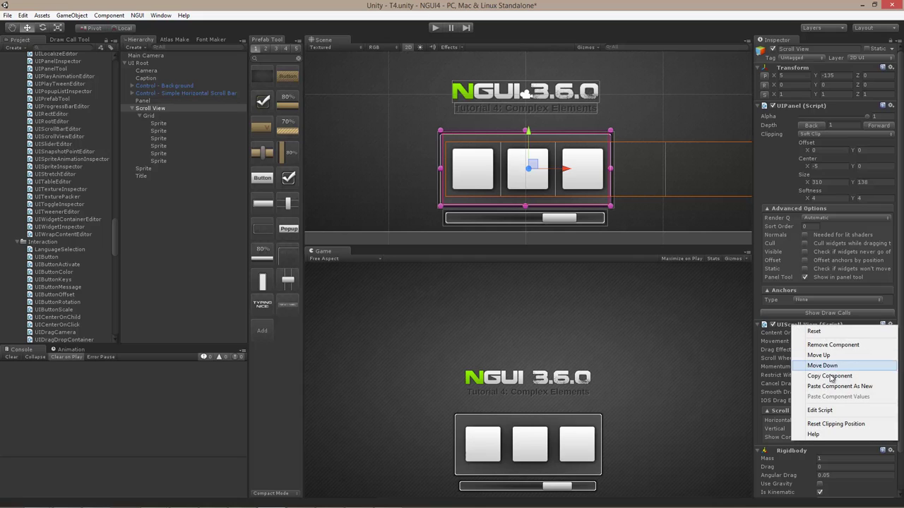
pyautogui.click(851, 426)
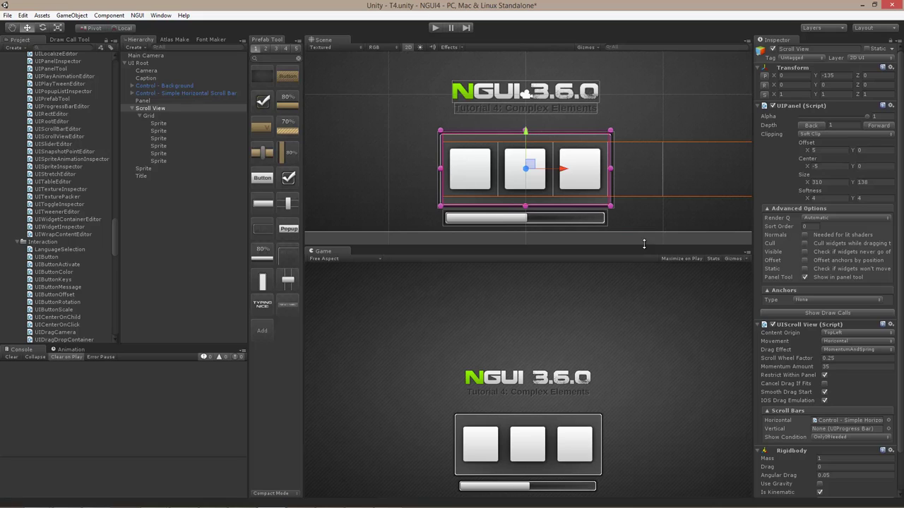
# - Try the Center and Right content origins on the Scroll View, and settle on Left
pyautogui.click(846, 333)
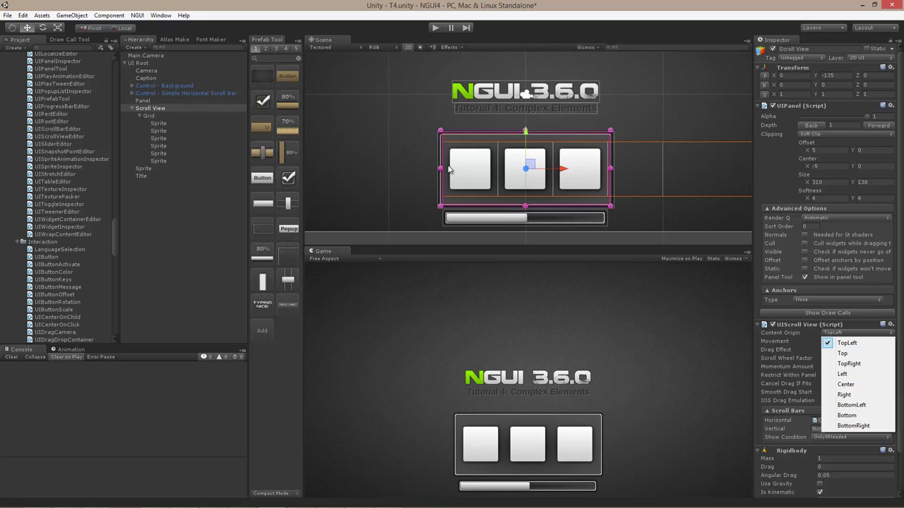
pyautogui.click(556, 5)
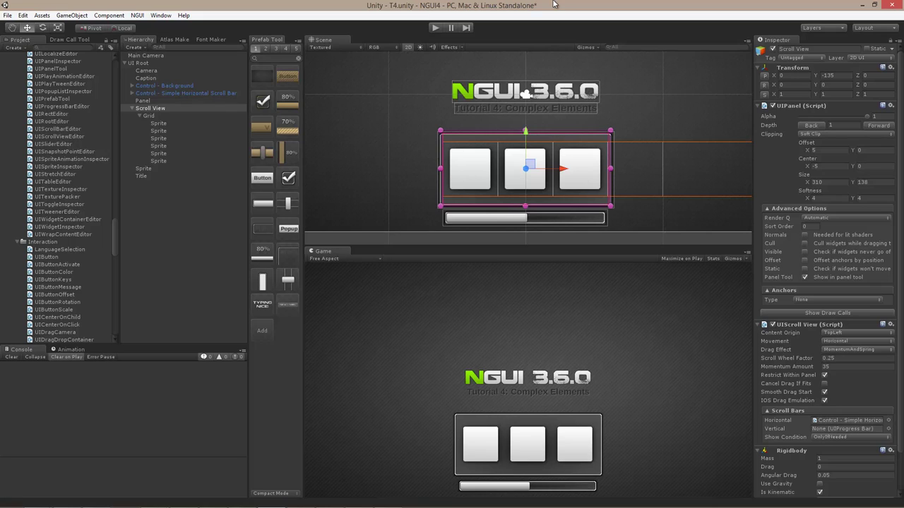
pyautogui.click(850, 335)
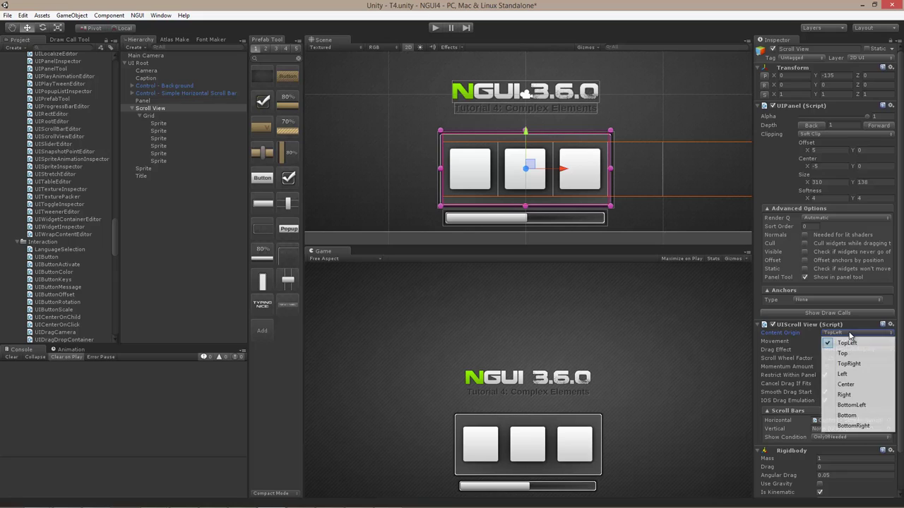
pyautogui.click(846, 384)
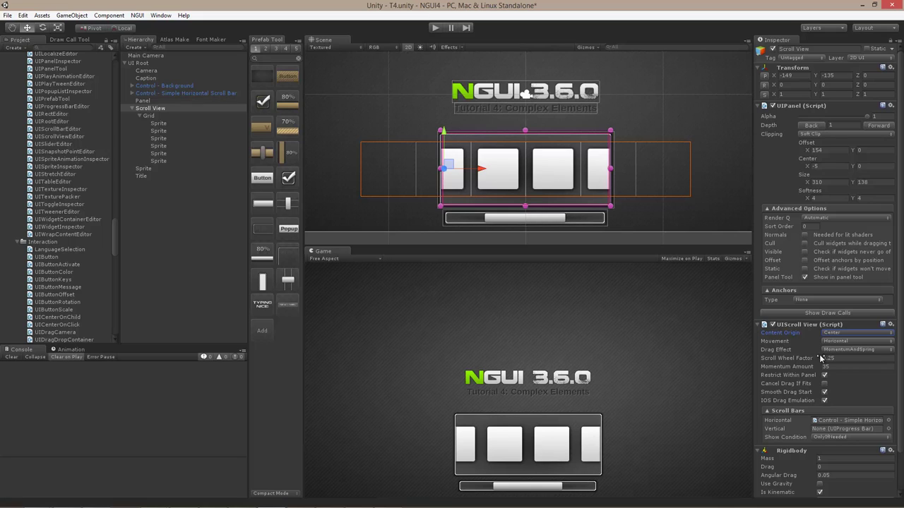
pyautogui.click(843, 336)
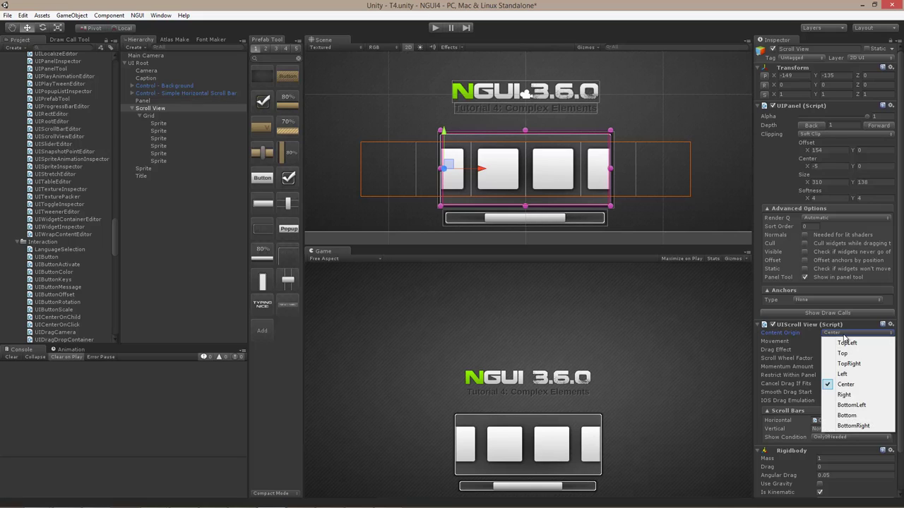
pyautogui.click(844, 394)
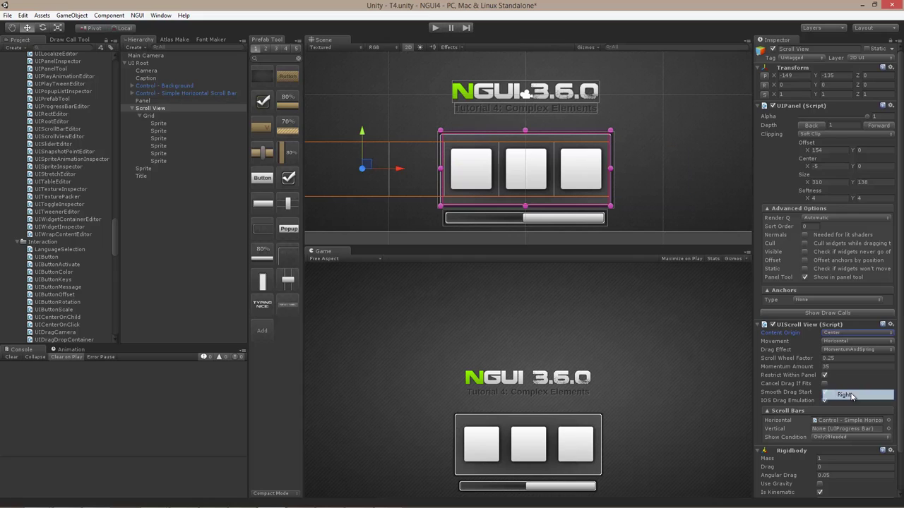
pyautogui.click(844, 335)
pyautogui.click(853, 373)
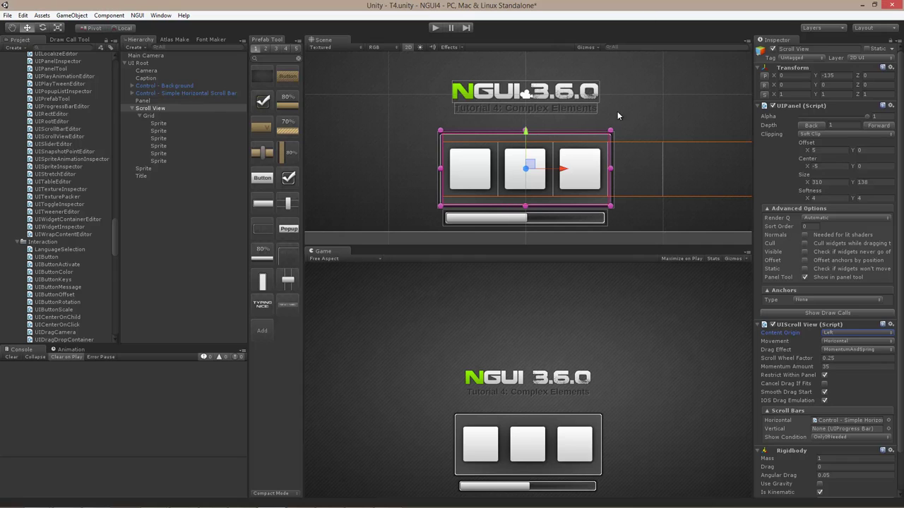
# - Test in play mode by dragging the sprites sideways within the scroll view
pyautogui.click(434, 28)
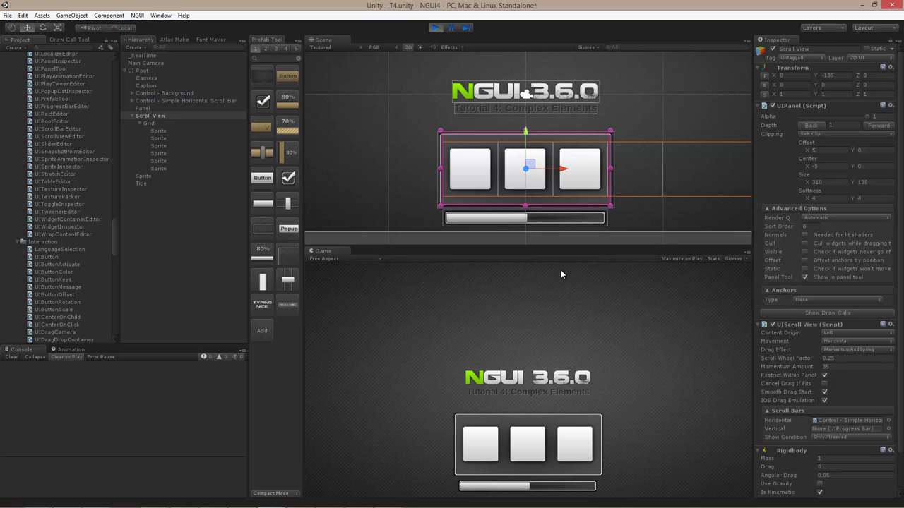
pyautogui.moveTo(535, 449); pyautogui.dragTo(498, 448)
pyautogui.moveTo(583, 453); pyautogui.dragTo(529, 430)
pyautogui.moveTo(579, 444); pyautogui.dragTo(522, 445)
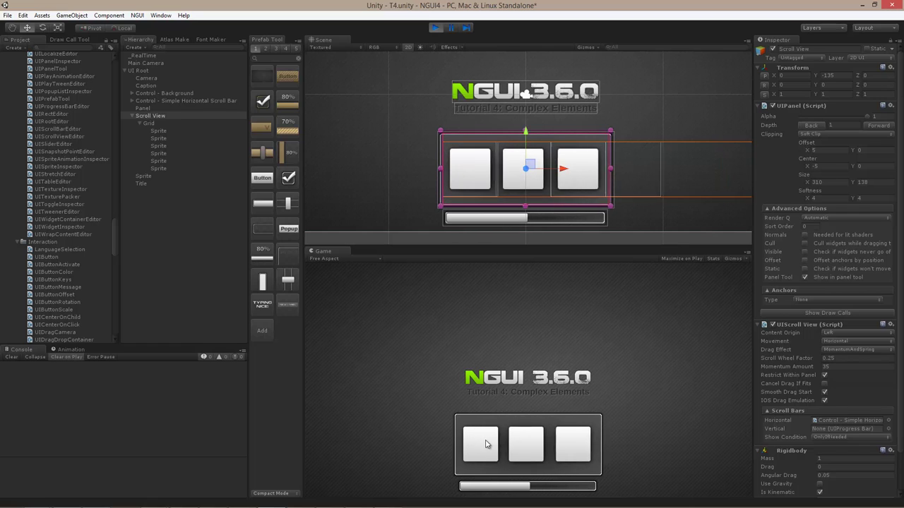
pyautogui.click(434, 28)
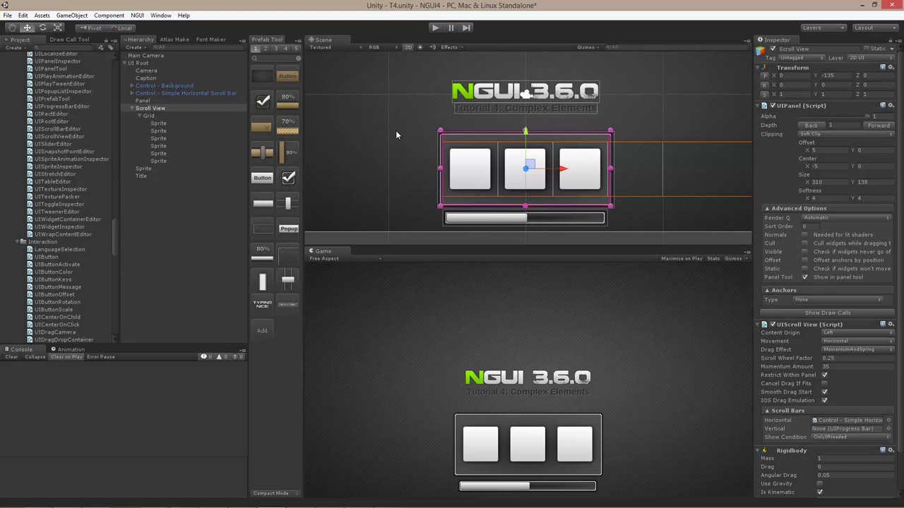
# - Set the Drag Drop Item restriction to Vertical on all six sprites in the grid
pyautogui.click(158, 123)
pyautogui.keyDown('shift'); pyautogui.click(163, 161); pyautogui.keyUp('shift')
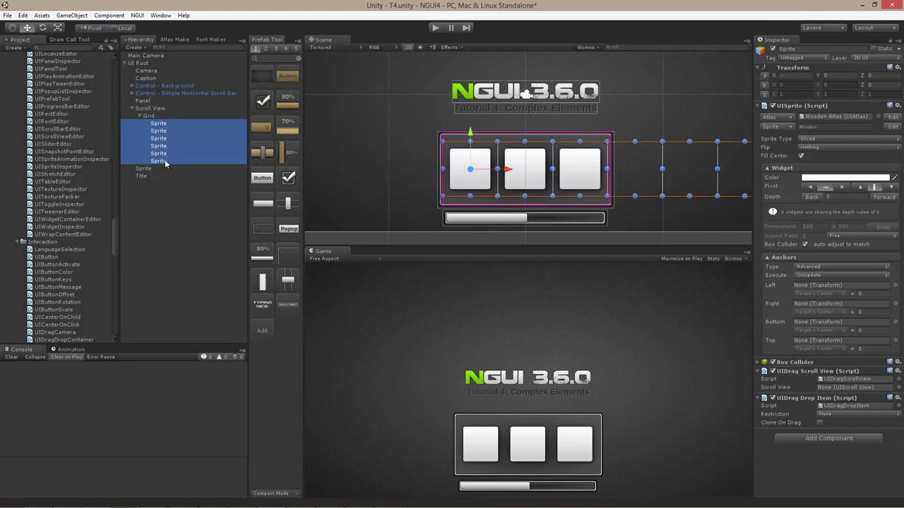
pyautogui.click(829, 416)
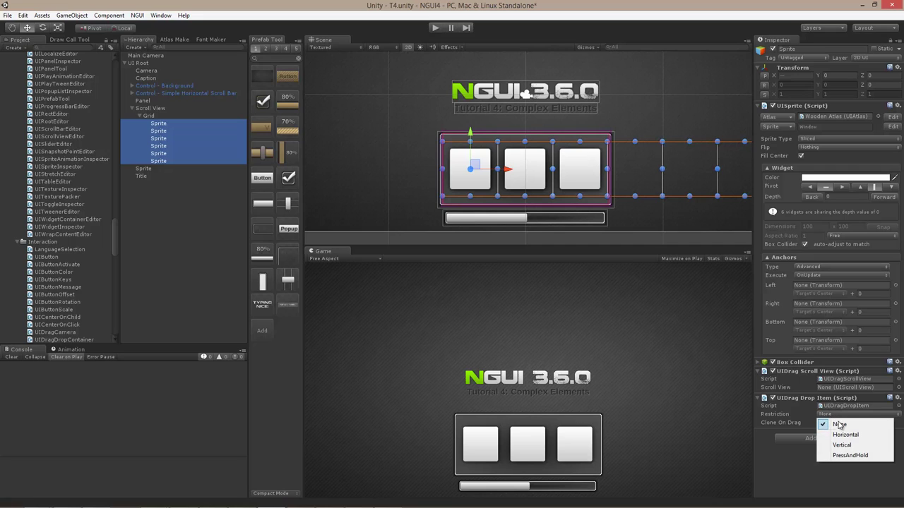
pyautogui.click(845, 445)
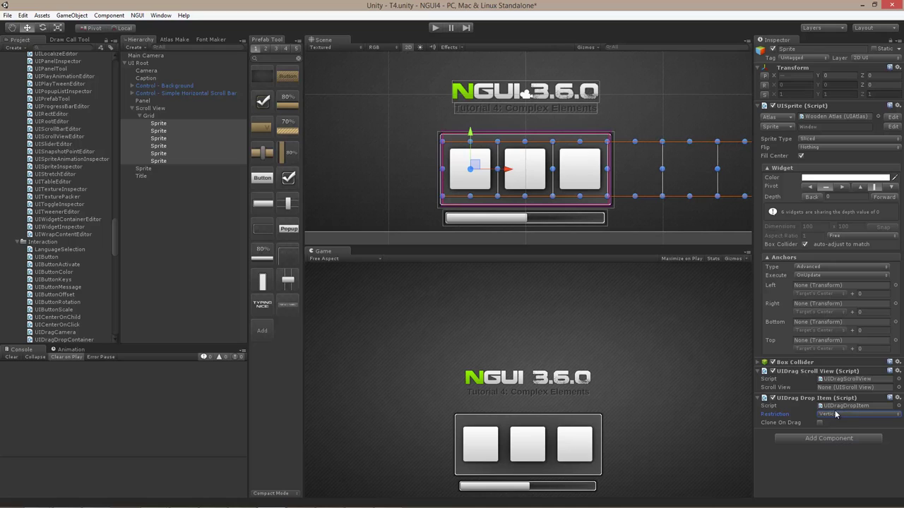
# - Test the Vertical restriction in play mode by dragging a sprite upward out of the grid
pyautogui.click(436, 28)
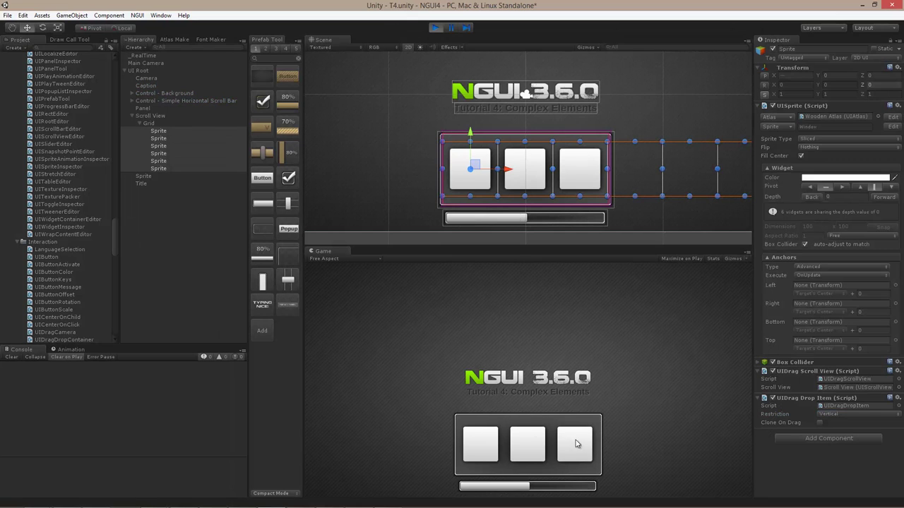
pyautogui.moveTo(575, 443); pyautogui.dragTo(563, 351)
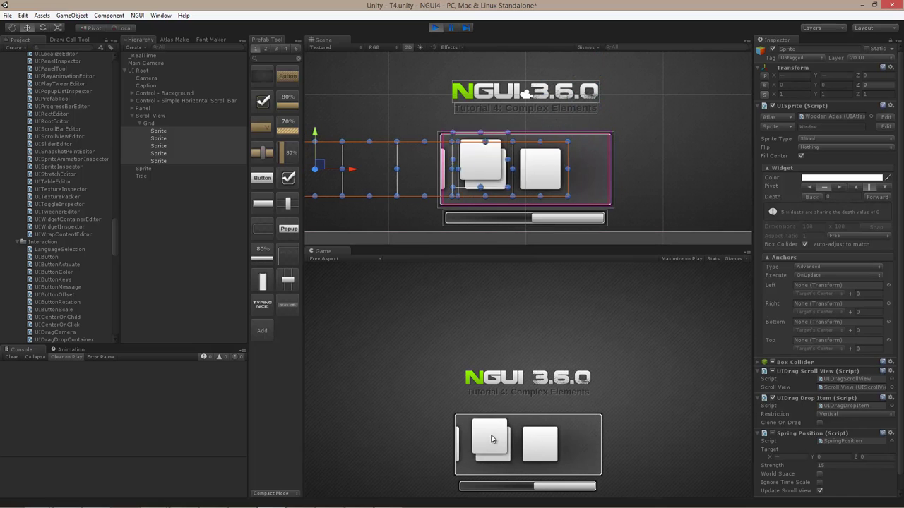
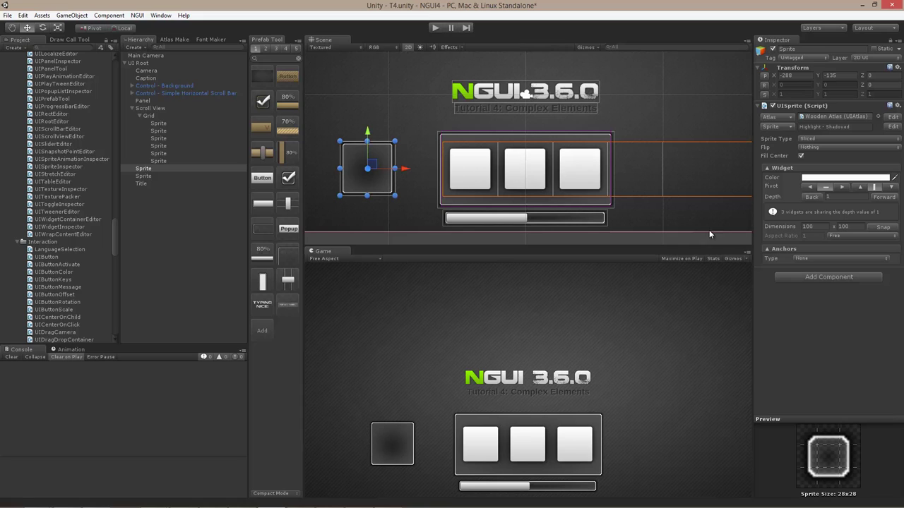
# - Attach a Box Collider and a Drag and Drop Container script to the standalone slot sprite beside the scroll view frame
pyautogui.rightClick(379, 165)
pyautogui.moveTo(409, 193)
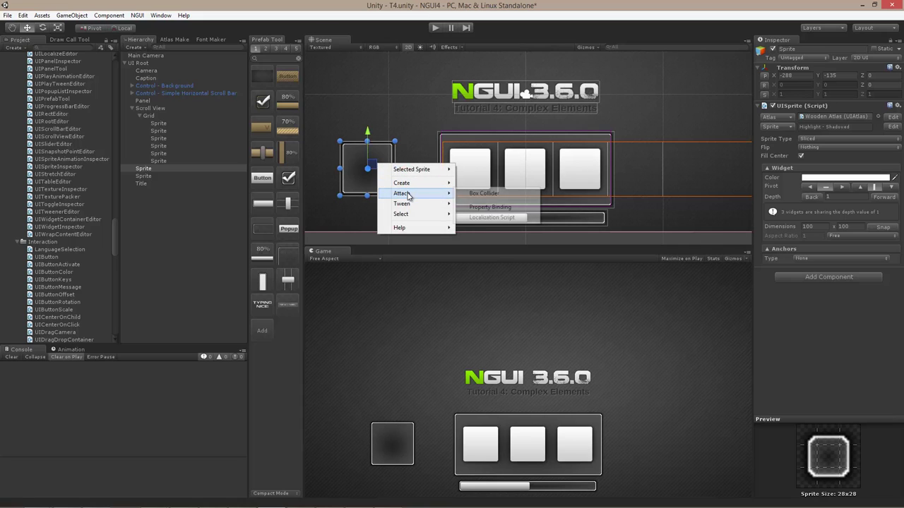
pyautogui.click(477, 192)
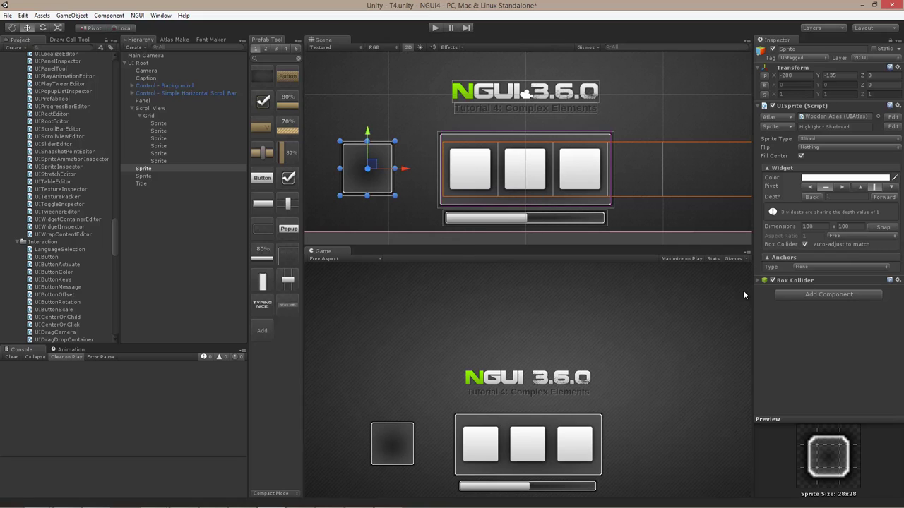
pyautogui.click(809, 295)
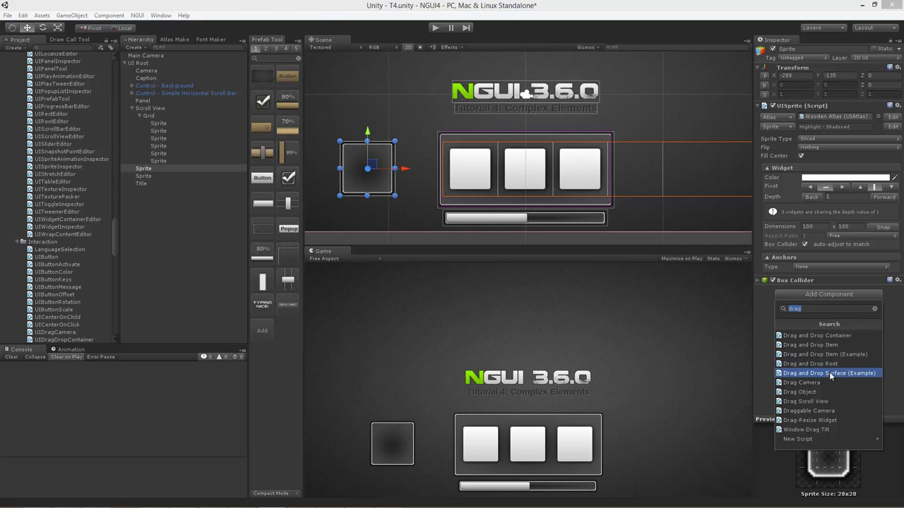
pyautogui.click(845, 336)
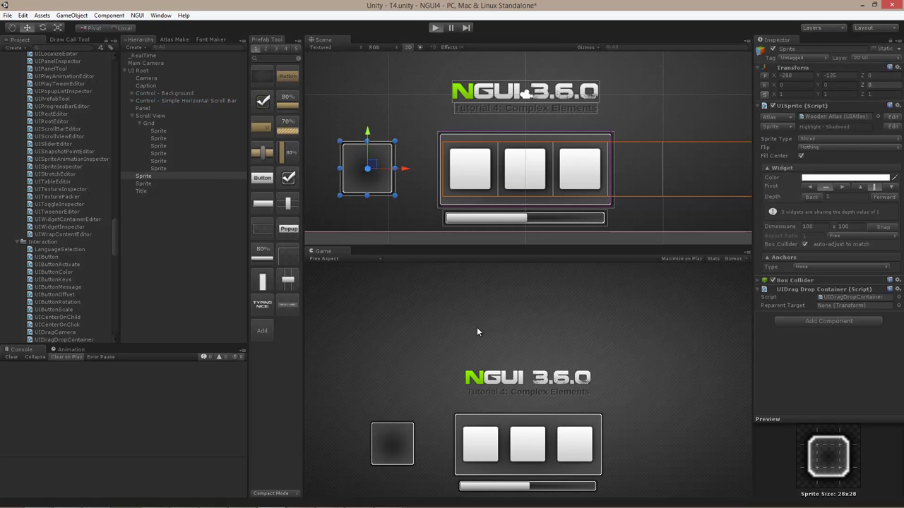
# - Test the container in play mode by dragging three sprites from the grid onto the slot sprite
pyautogui.moveTo(485, 445); pyautogui.dragTo(394, 441)
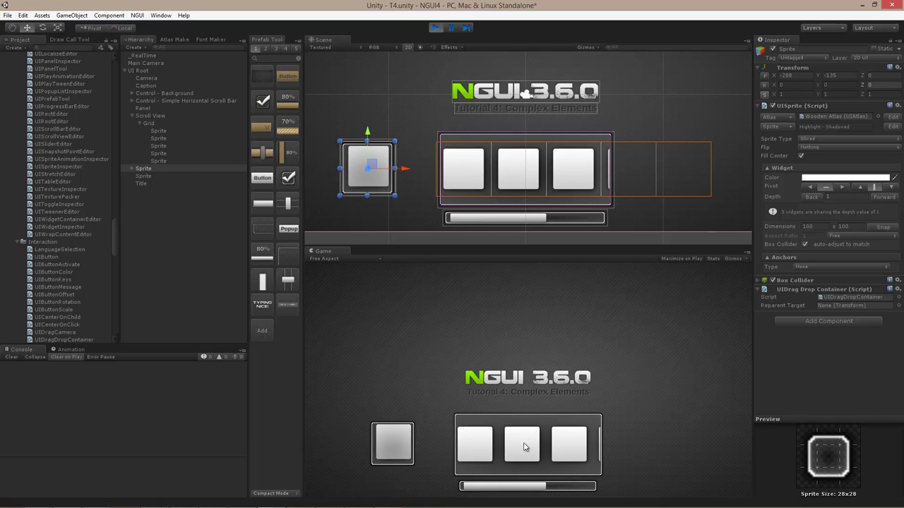
pyautogui.moveTo(524, 443); pyautogui.dragTo(384, 461)
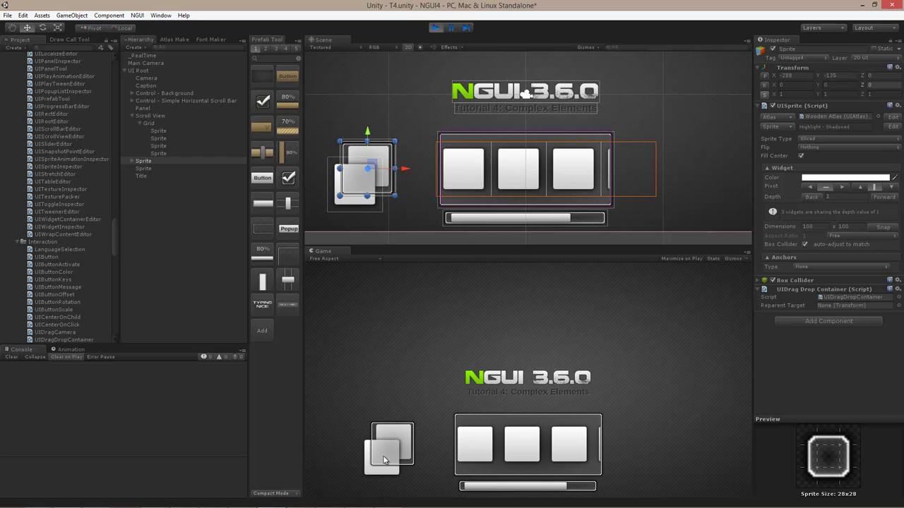
pyautogui.moveTo(562, 434); pyautogui.dragTo(401, 429)
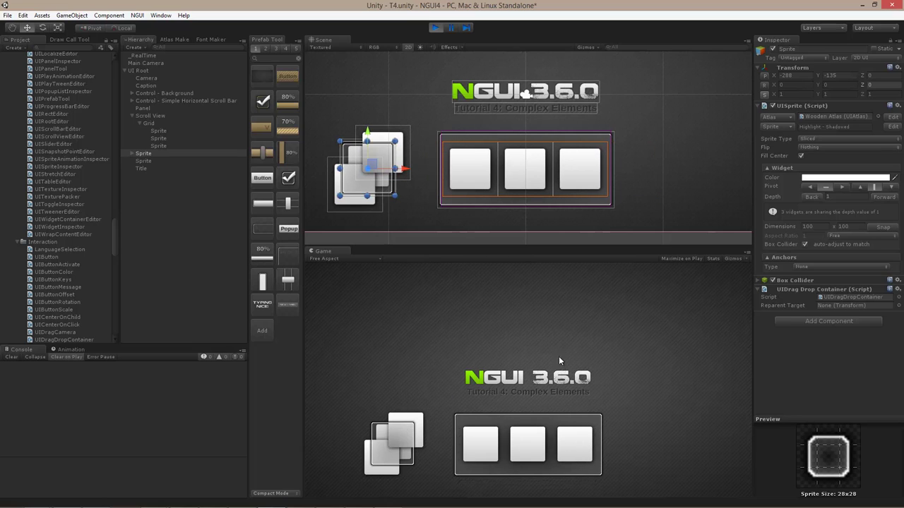
# - Drag one more grid sprite onto the slot sprite in the running game and stop play mode
pyautogui.moveTo(518, 436); pyautogui.dragTo(532, 401)
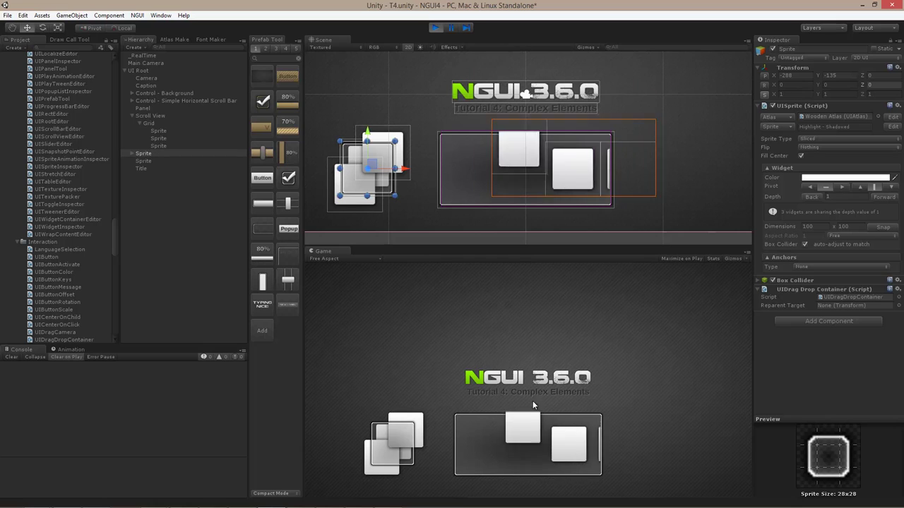
pyautogui.moveTo(528, 441); pyautogui.dragTo(381, 429)
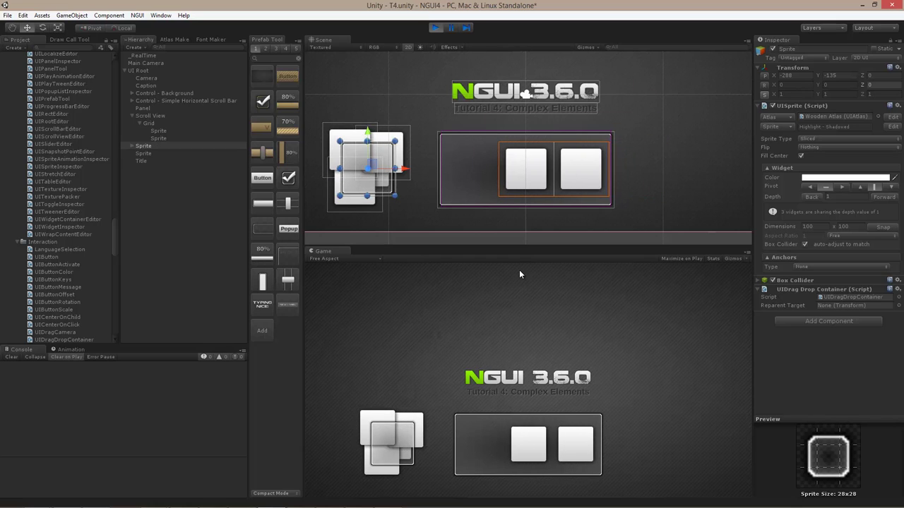
pyautogui.click(435, 28)
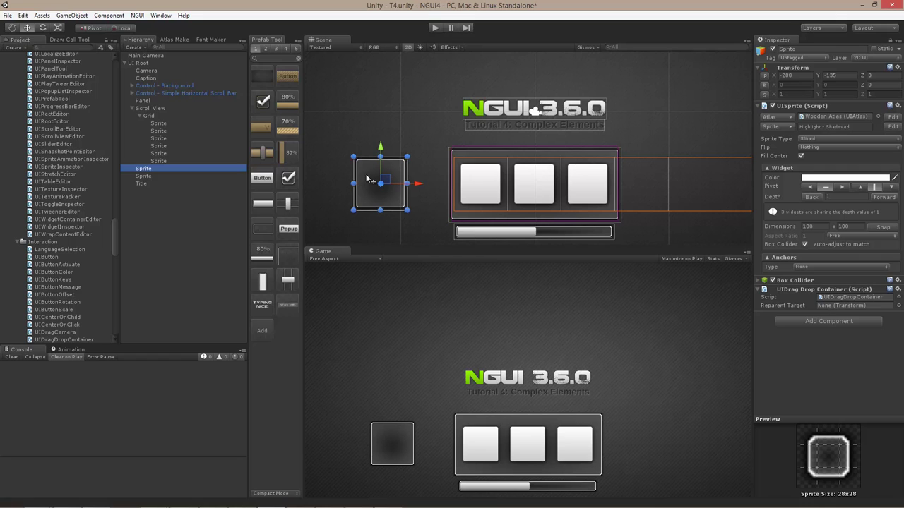
# - Create a child object under UI Root and add a Grid component to it
pyautogui.click(145, 62)
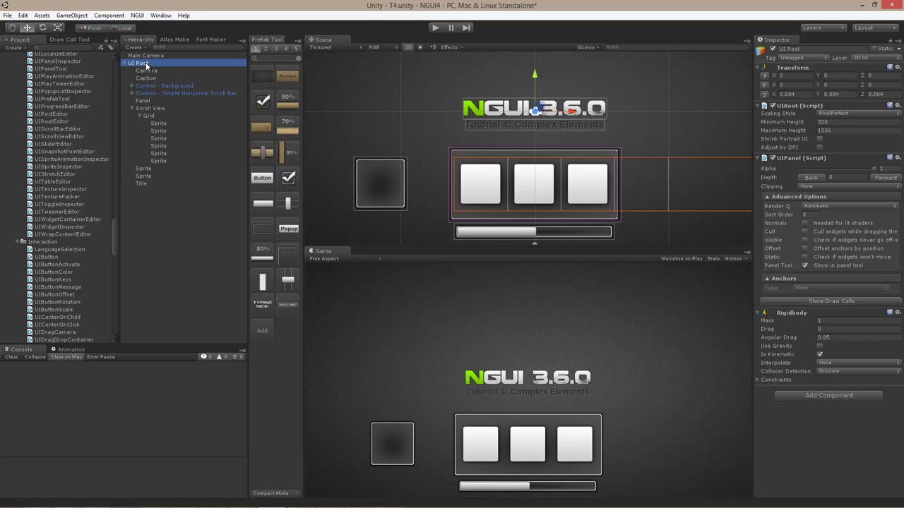
pyautogui.hotkey('alt', 'shift', 'c')
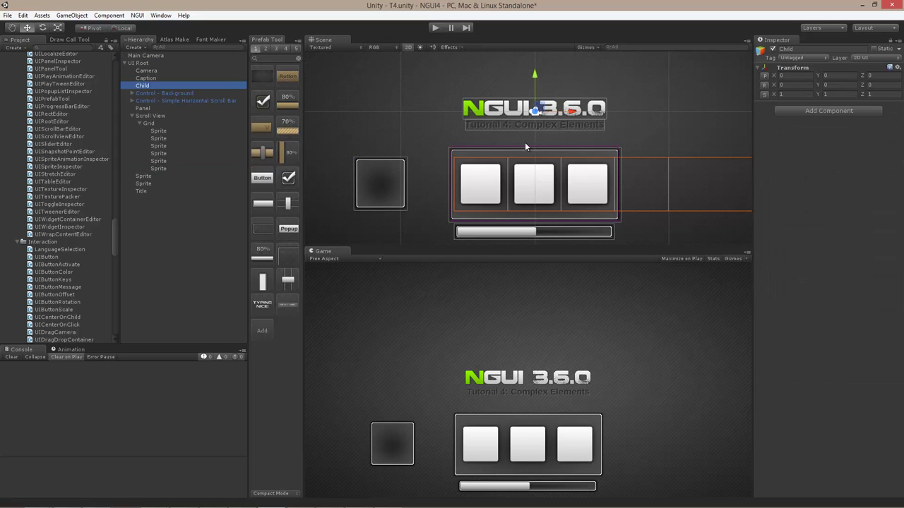
pyautogui.click(792, 112)
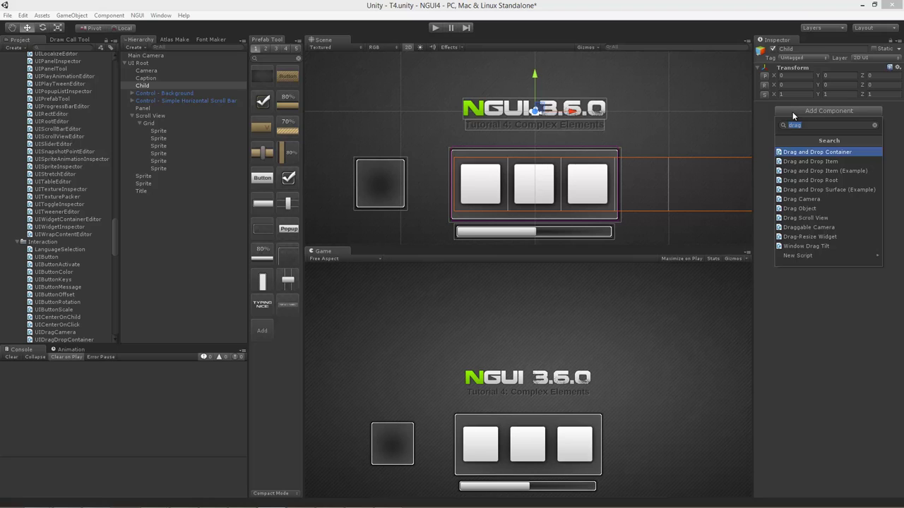
pyautogui.write('grid')
pyautogui.press('Return')
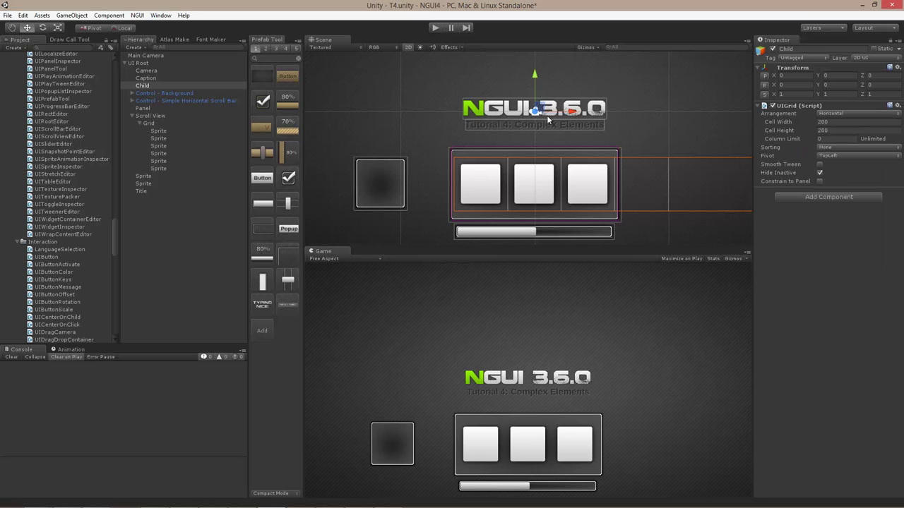
# - Move the Child grid above the slot sprite to about X -296, Y 64 and assign it as the slot container's Reparent Target
pyautogui.moveTo(541, 104); pyautogui.dragTo(383, 74)
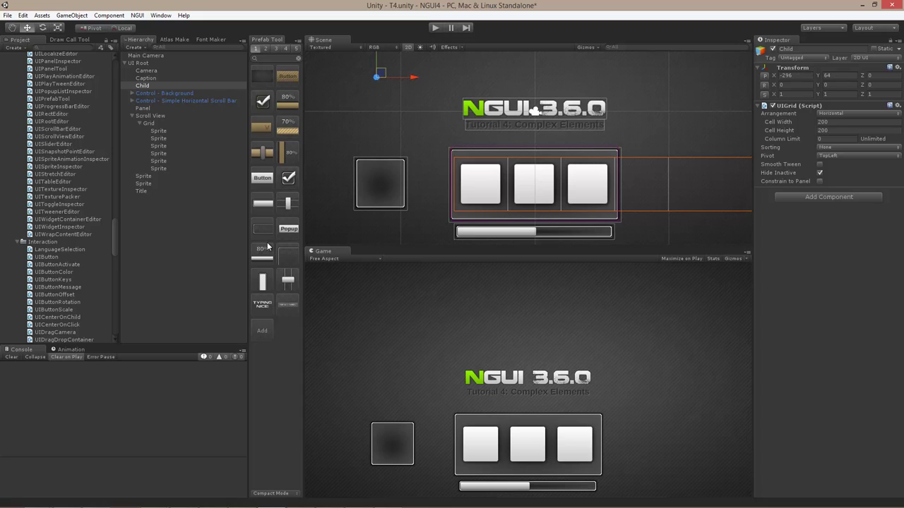
pyautogui.click(155, 176)
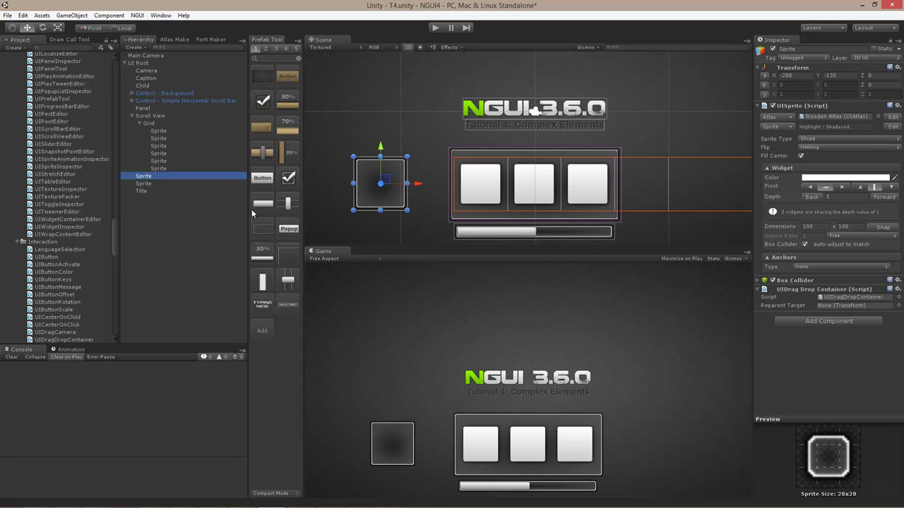
pyautogui.moveTo(147, 84); pyautogui.dragTo(831, 305)
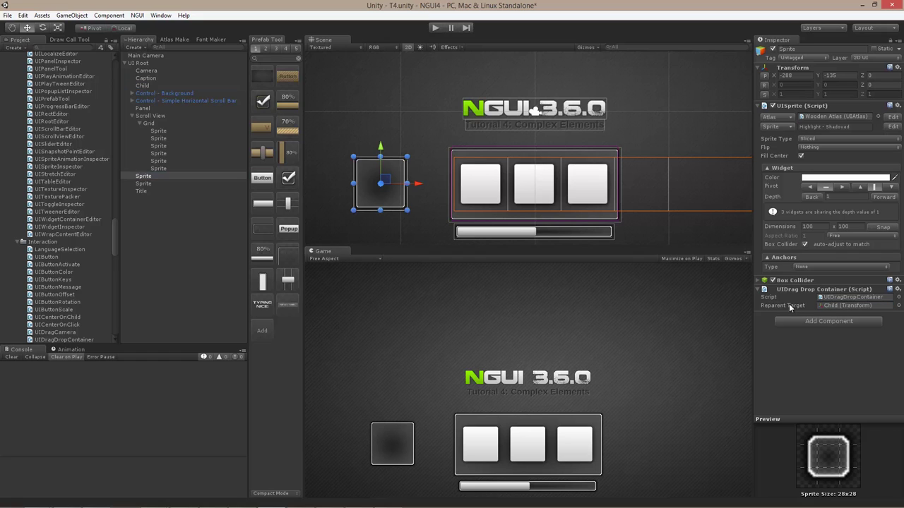
# - Test the Reparent Target in play mode by dragging three sprites from the scroll view onto the slot sprite
pyautogui.click(434, 28)
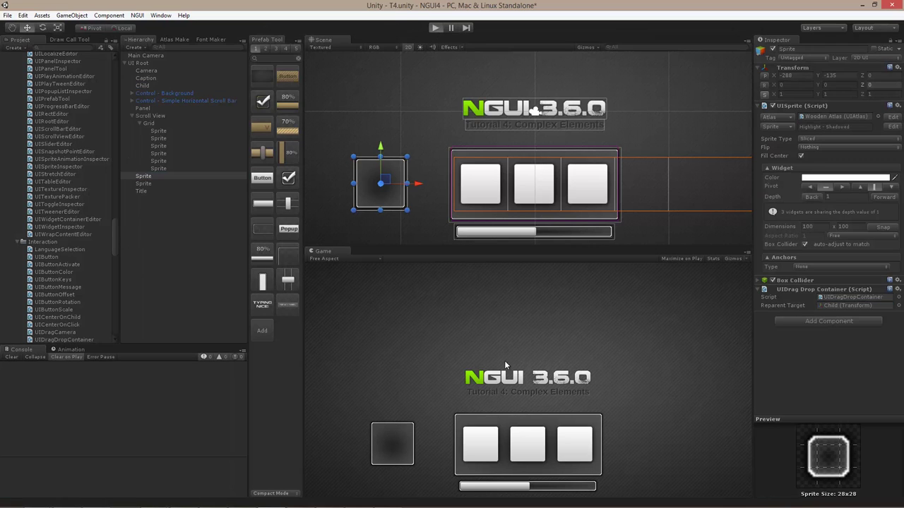
pyautogui.moveTo(485, 445); pyautogui.dragTo(389, 444)
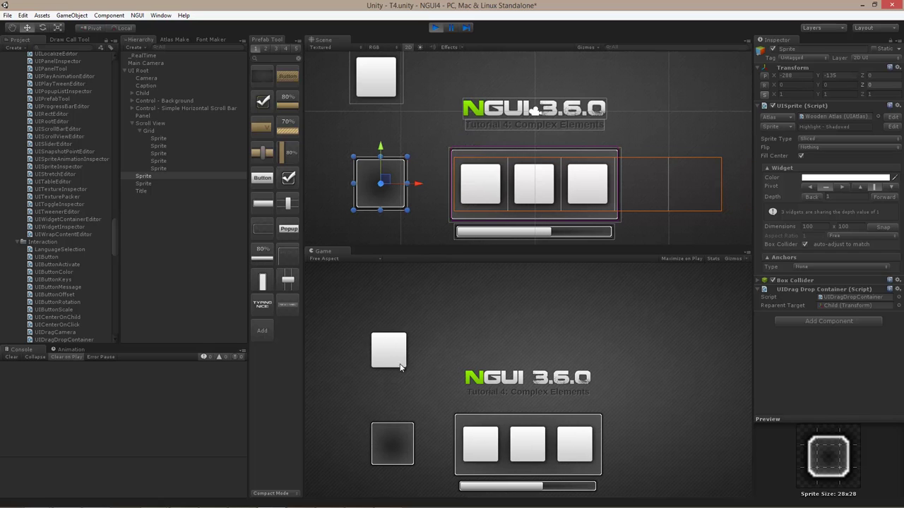
pyautogui.moveTo(486, 452); pyautogui.dragTo(397, 440)
pyautogui.moveTo(484, 443); pyautogui.dragTo(400, 438)
pyautogui.click(435, 27)
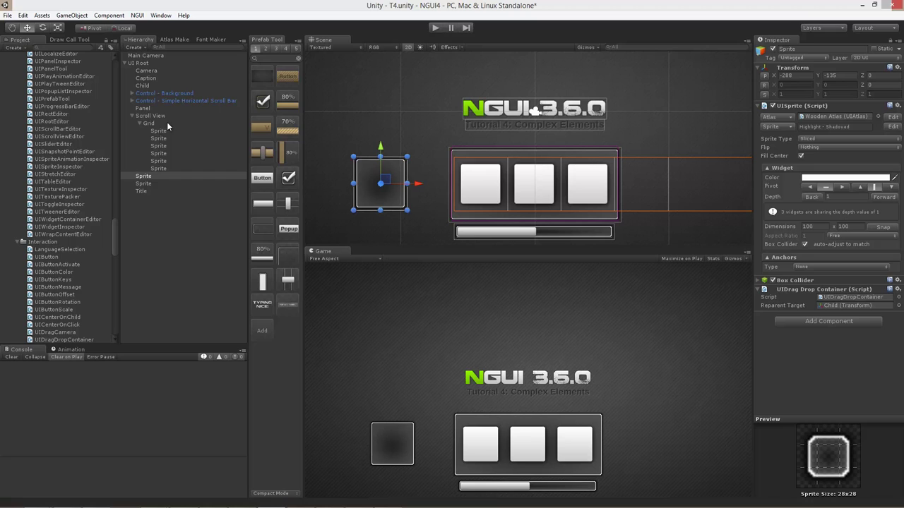
# - Enable Smooth Tween on the Child grid and test it in play mode by dragging sprites onto the slot
pyautogui.click(150, 86)
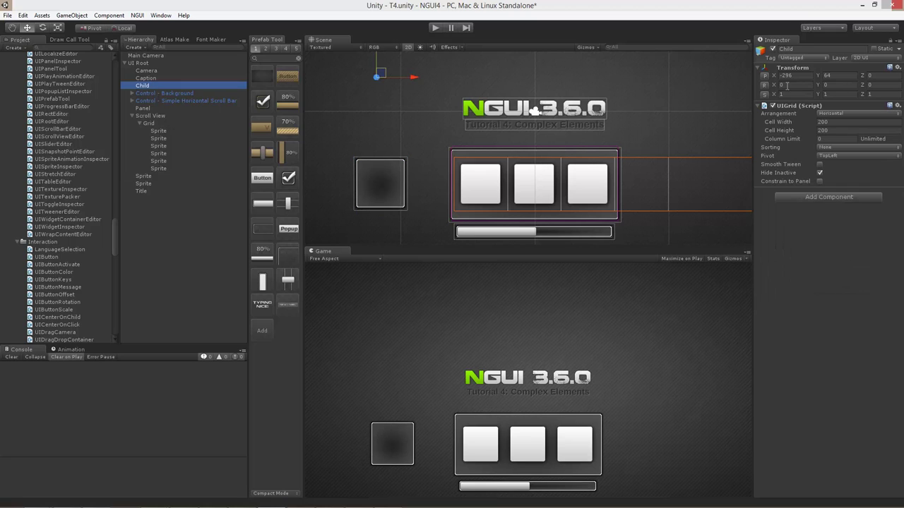
pyautogui.click(820, 163)
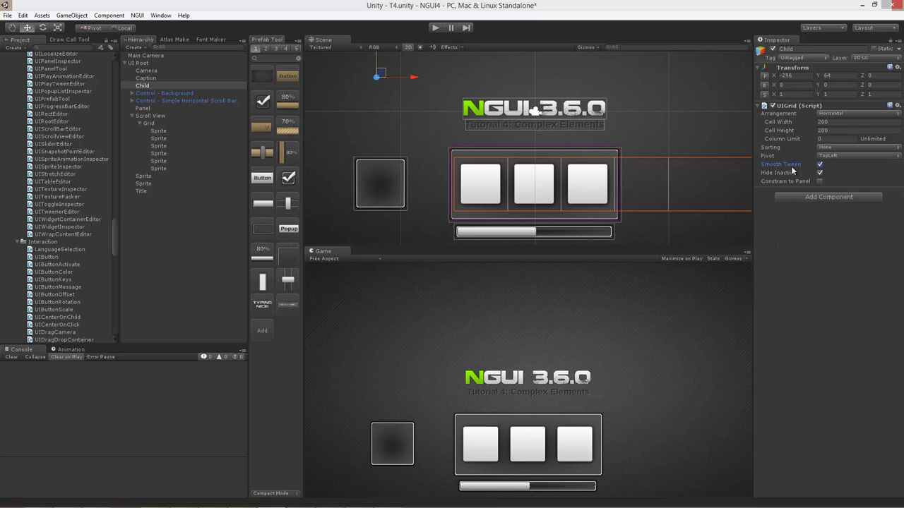
pyautogui.click(434, 29)
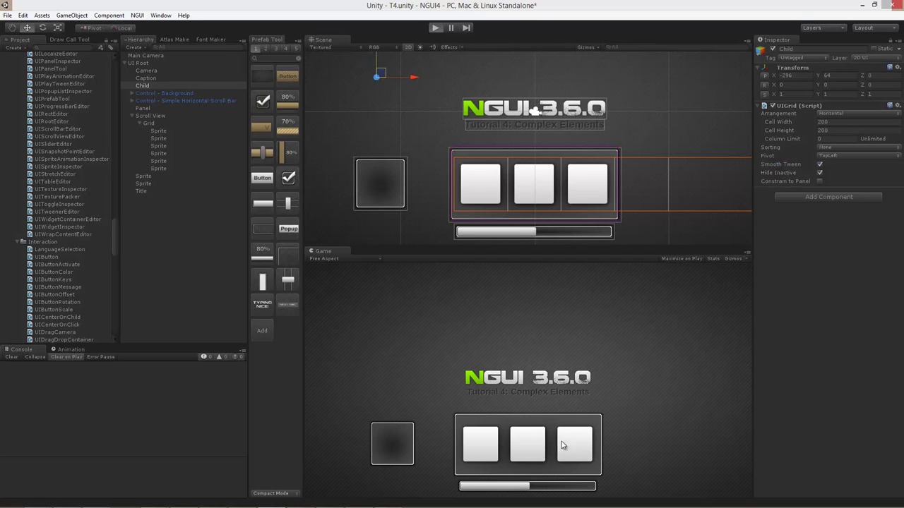
pyautogui.moveTo(495, 455); pyautogui.dragTo(431, 392)
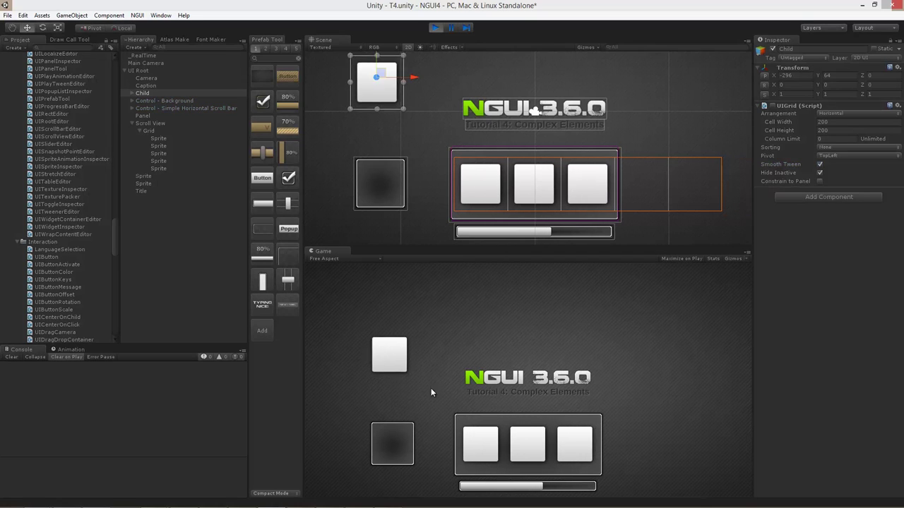
pyautogui.moveTo(487, 446); pyautogui.dragTo(401, 442)
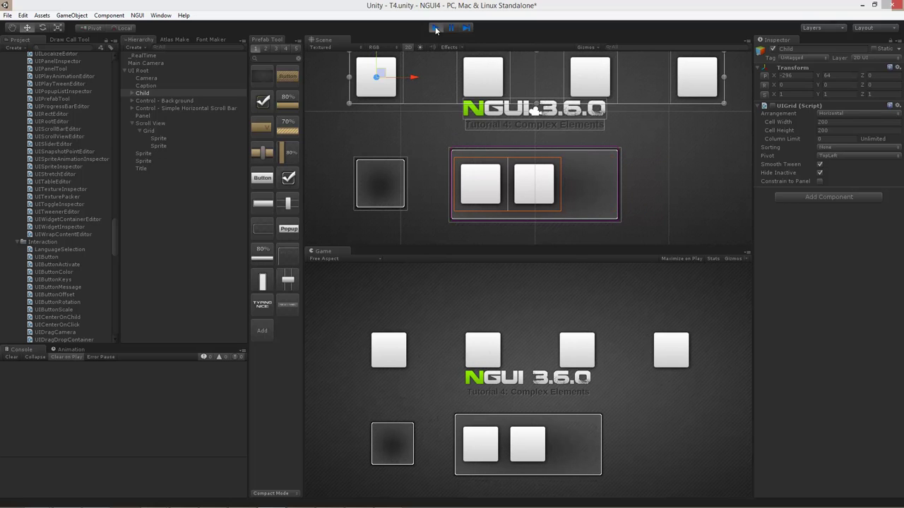
pyautogui.click(435, 29)
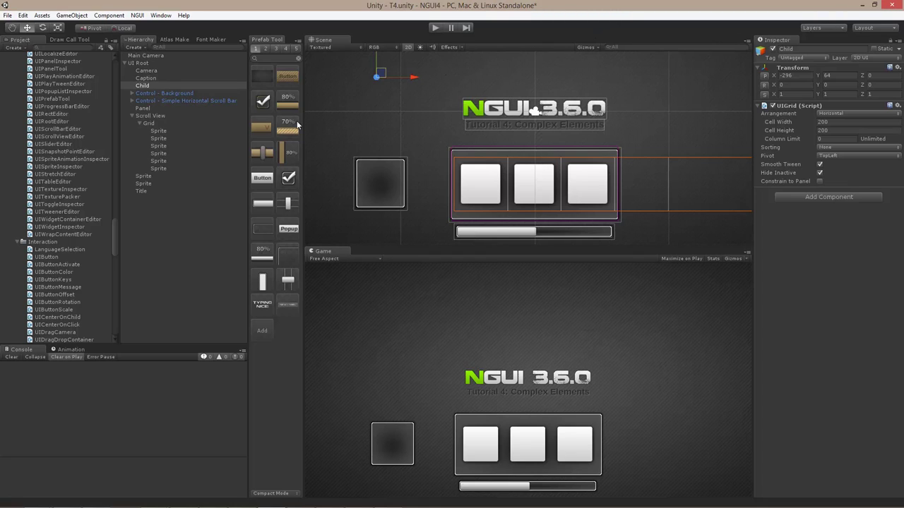
# - Duplicate the Scroll View and move the copy above the title to about X -6, Y 94
pyautogui.click(151, 116)
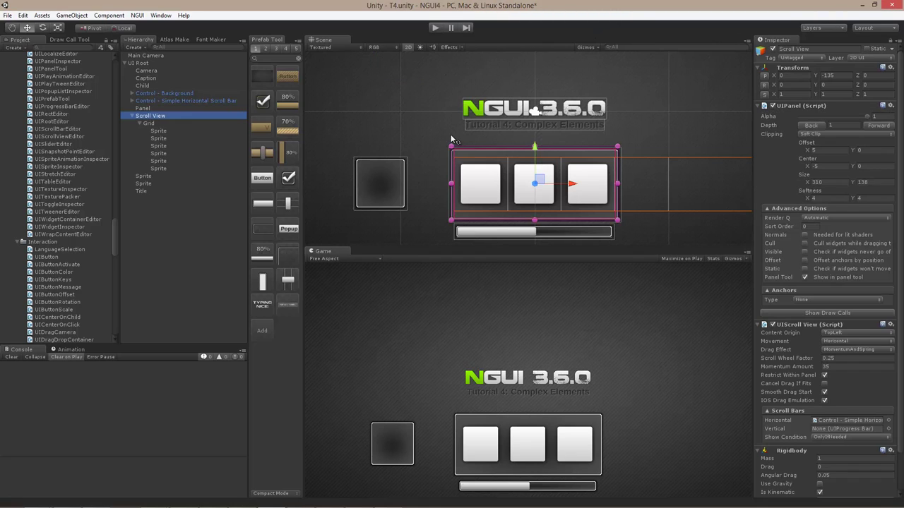
pyautogui.hotkey('ctrl', 'd')
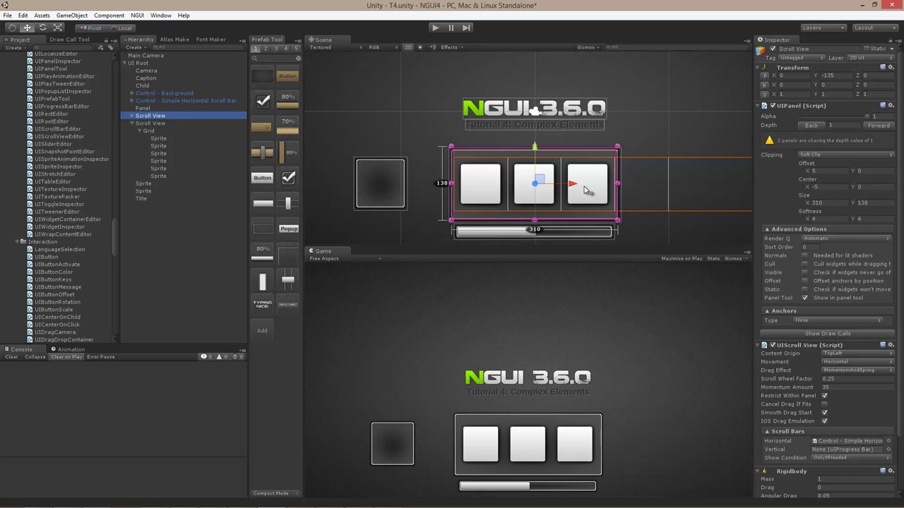
pyautogui.moveTo(579, 188); pyautogui.dragTo(579, 73)
pyautogui.press('f')
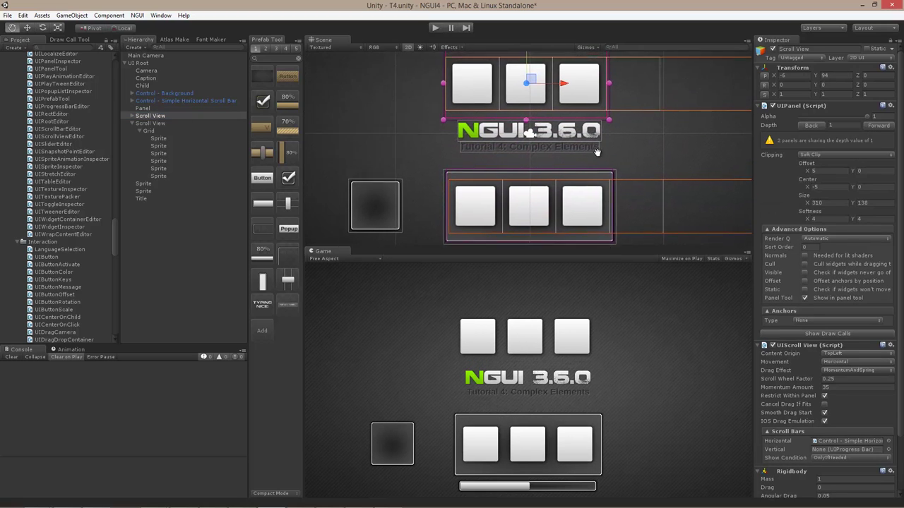
# - Delete all six sprites from the grid of the duplicated Scroll View
pyautogui.click(131, 116)
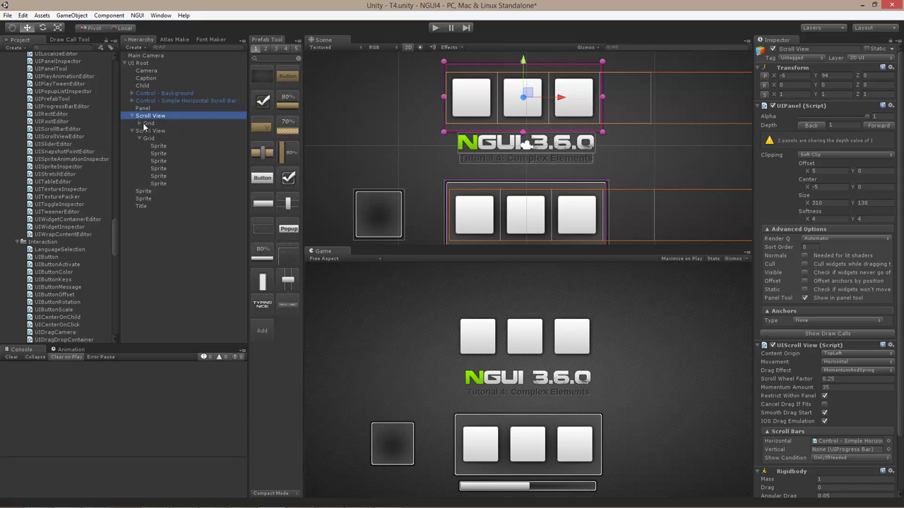
pyautogui.click(140, 124)
pyautogui.click(159, 132)
pyautogui.keyDown('shift'); pyautogui.click(167, 168); pyautogui.keyUp('shift')
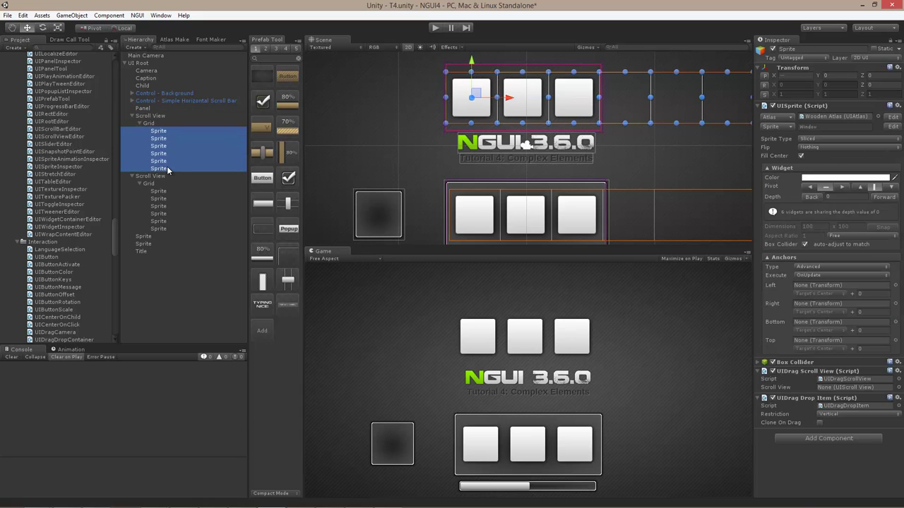
pyautogui.press('Delete')
# - Duplicate the frame sprite, place the copy around the upper scroll view at about X -6, Y 95, and attach a Box Collider
pyautogui.click(140, 199)
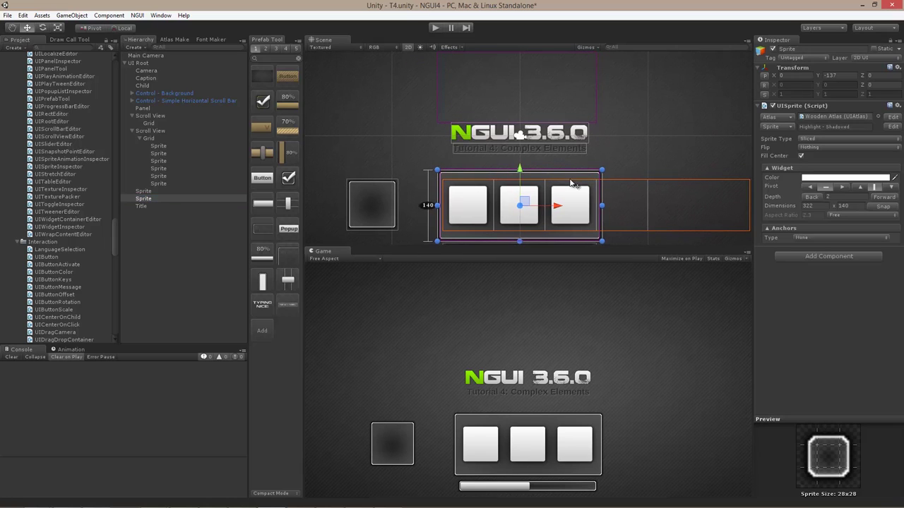
pyautogui.hotkey('ctrl', 'd')
pyautogui.moveTo(569, 206); pyautogui.dragTo(565, 89)
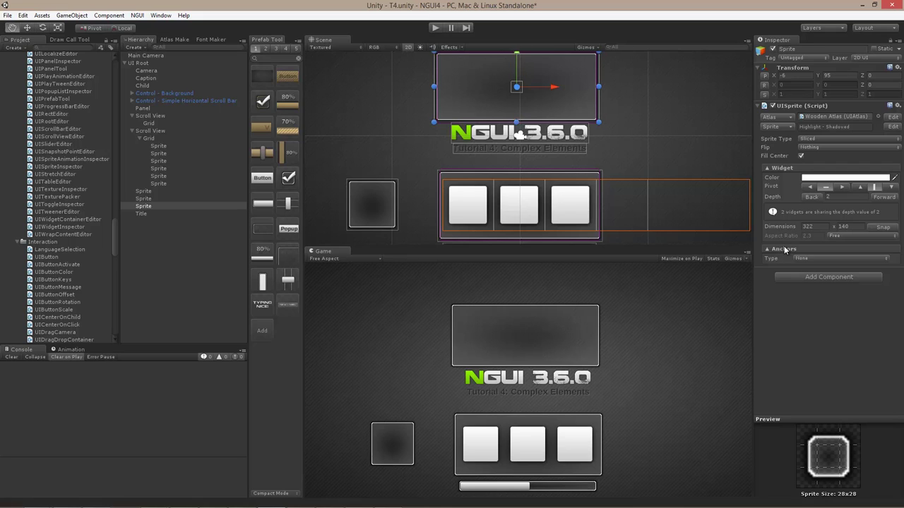
pyautogui.hotkey('alt', 'shift', 'c')
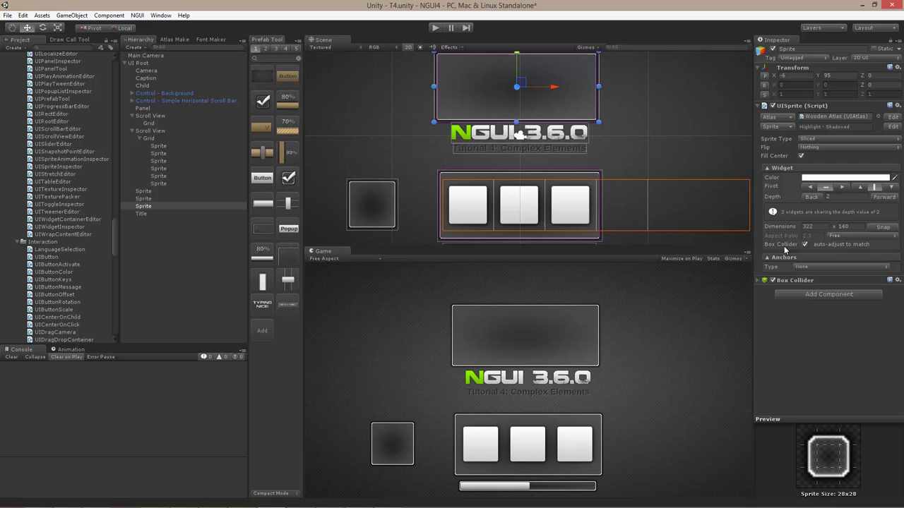
pyautogui.click(804, 281)
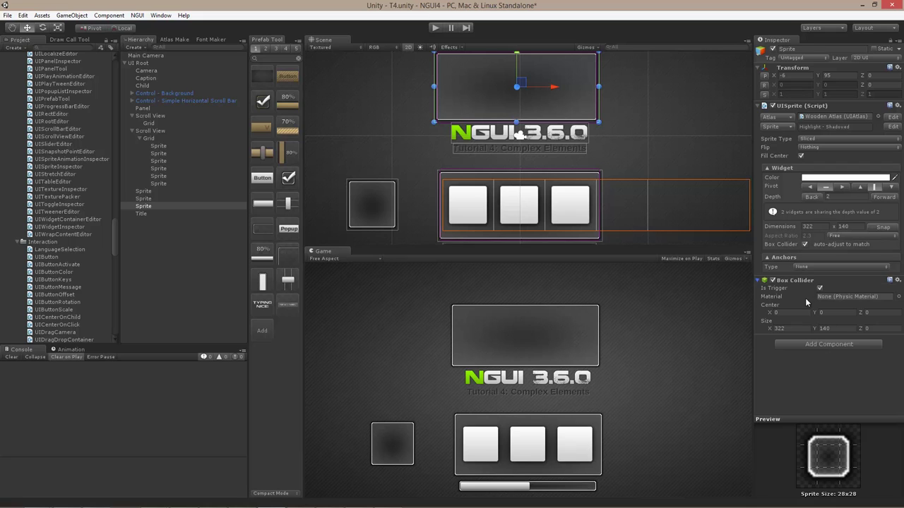
pyautogui.rightClick(552, 62)
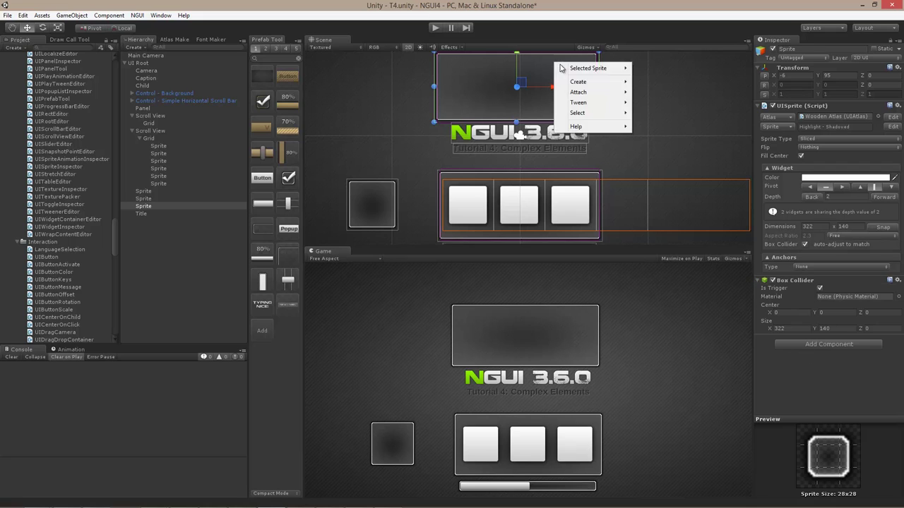
pyautogui.moveTo(592, 92)
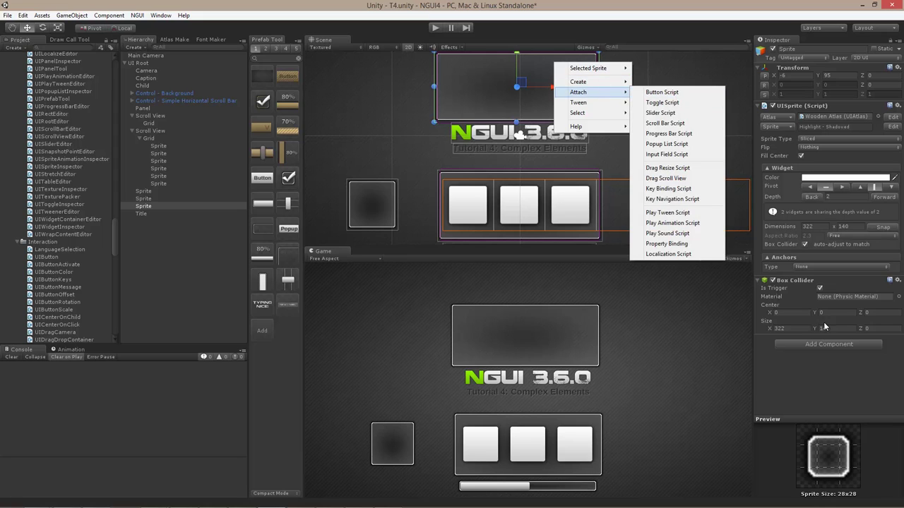
pyautogui.click(824, 385)
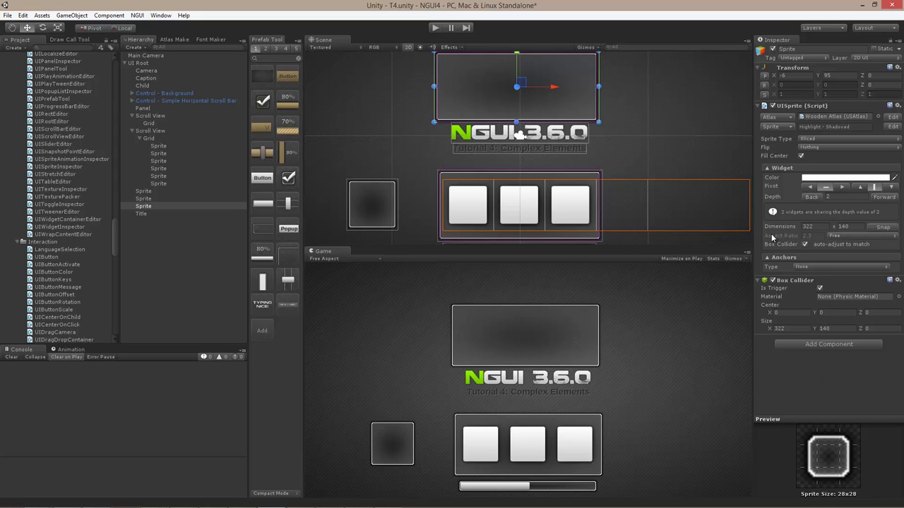
# - Add a Drag and Drop Container component to the upper frame sprite
pyautogui.click(828, 345)
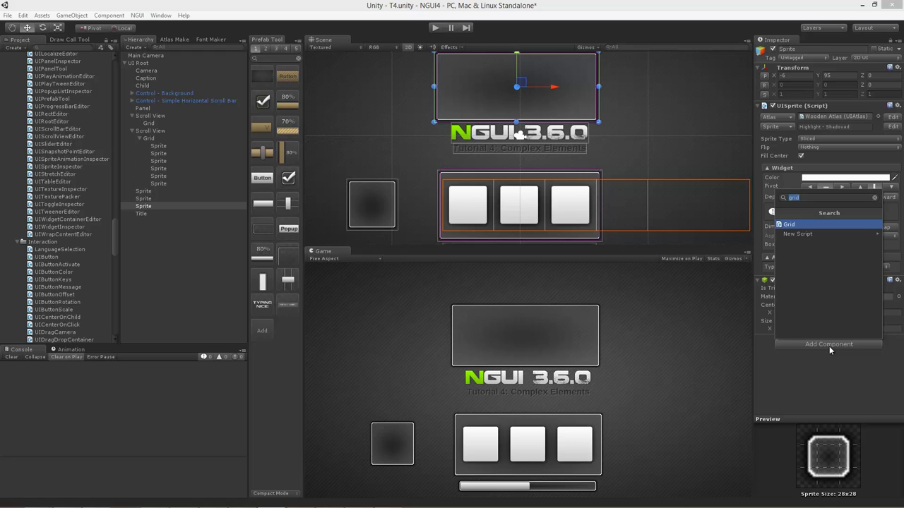
pyautogui.write('drag')
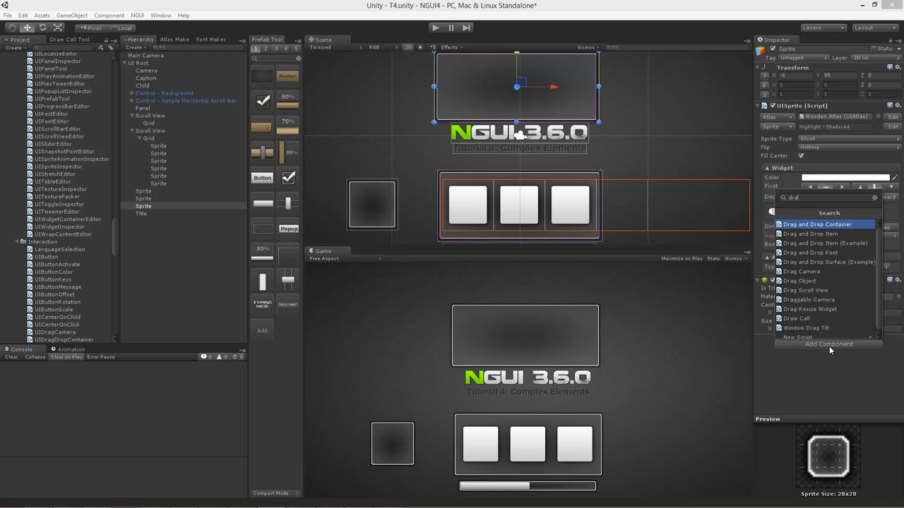
pyautogui.click(845, 225)
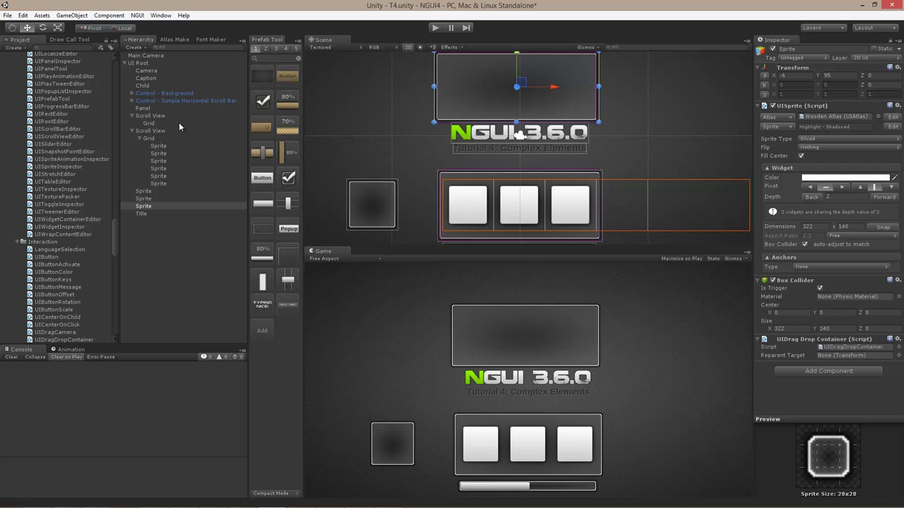
# - Set the upper frame's Reparent Target to the upper scroll view's empty Grid and test moving two sprites into it in play mode
pyautogui.click(150, 124)
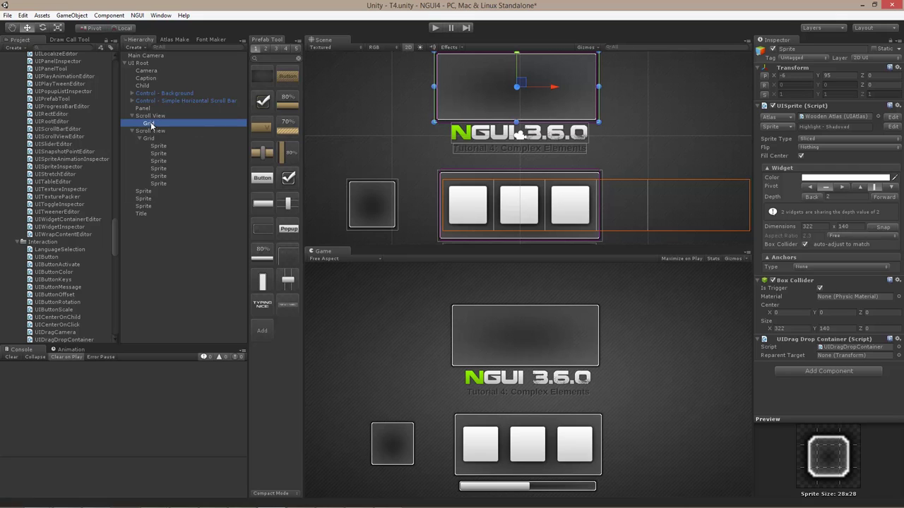
pyautogui.moveTo(151, 126); pyautogui.dragTo(845, 356)
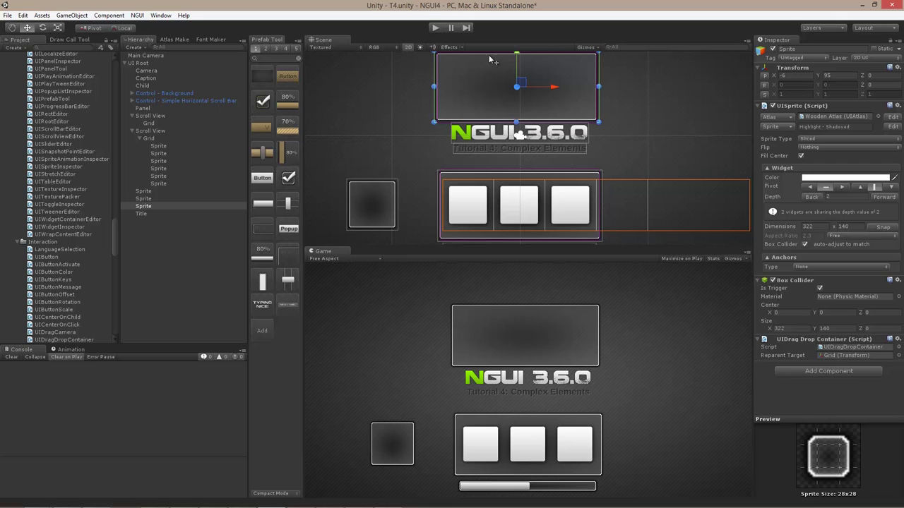
pyautogui.click(436, 28)
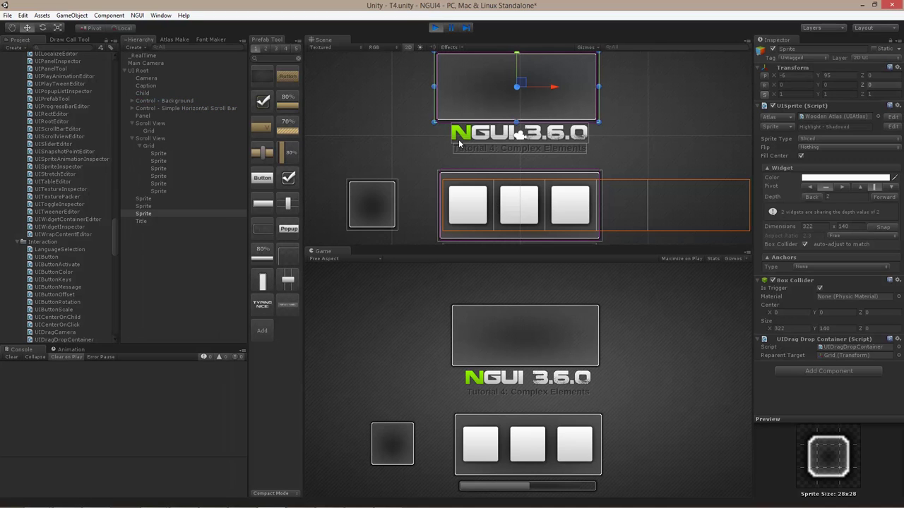
pyautogui.moveTo(484, 450); pyautogui.dragTo(480, 343)
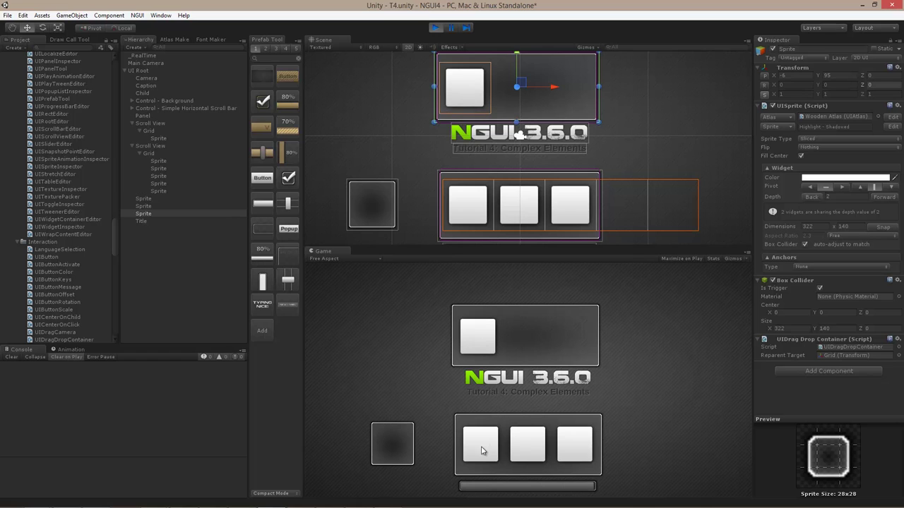
pyautogui.moveTo(481, 447); pyautogui.dragTo(513, 347)
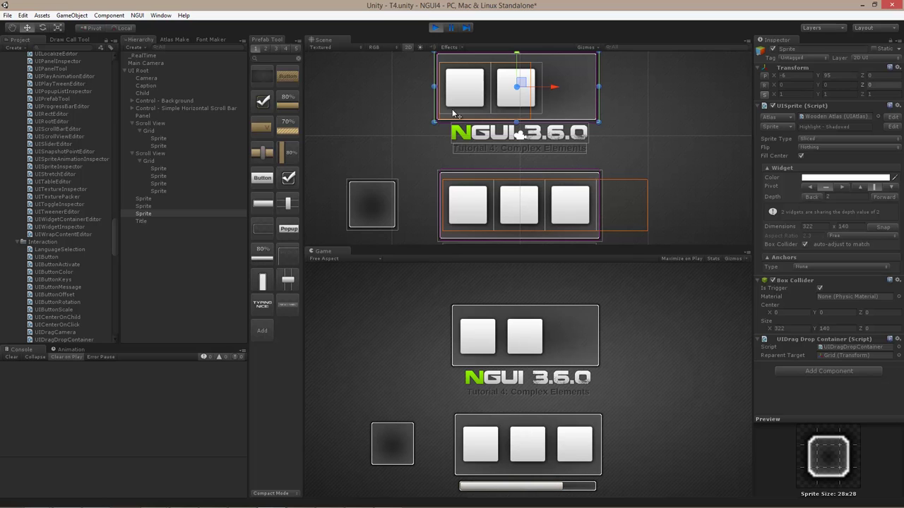
pyautogui.click(435, 27)
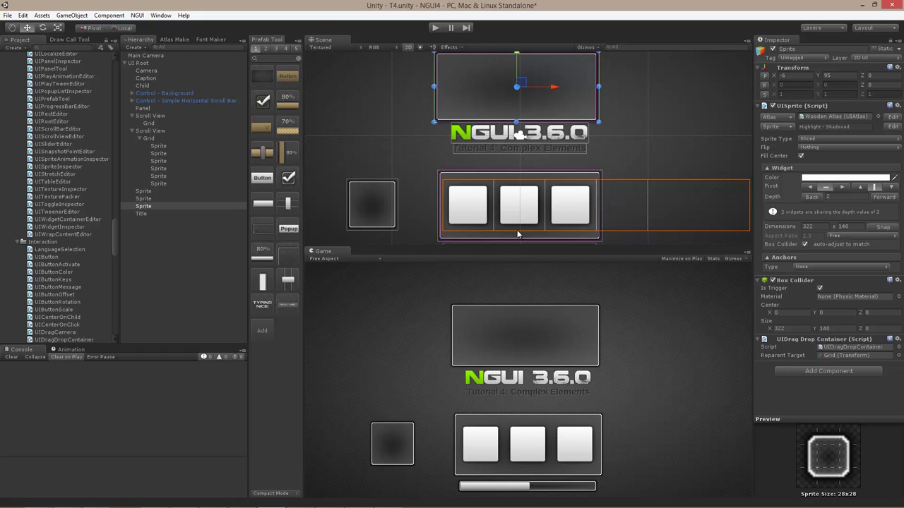
# - Set both the vertical and horizontal scroll bars of the upper Scroll View to None
pyautogui.moveTo(536, 213); pyautogui.dragTo(516, 235, button='middle')
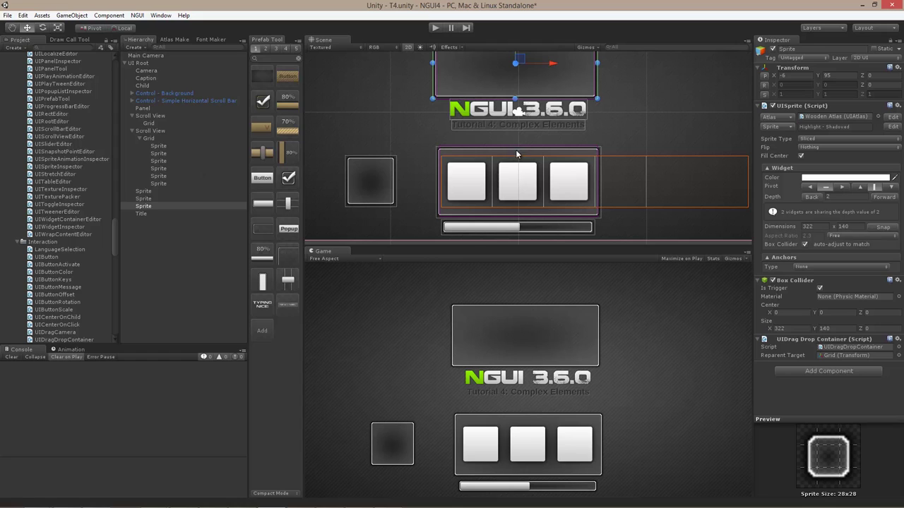
pyautogui.click(157, 115)
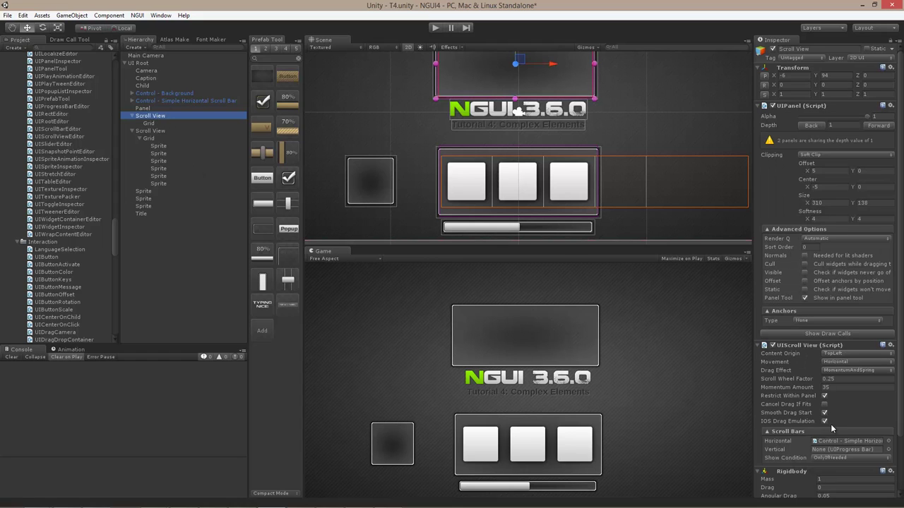
pyautogui.scroll(-3, 831, 427)
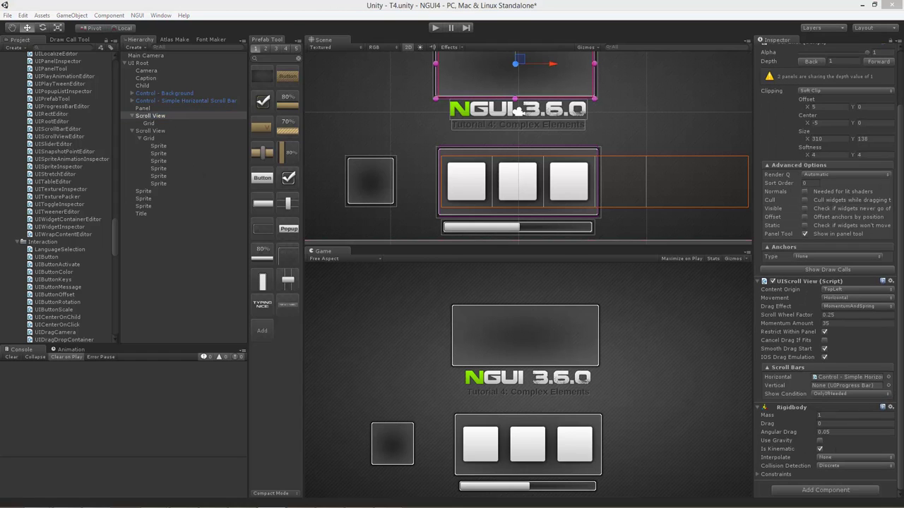
pyautogui.click(888, 386)
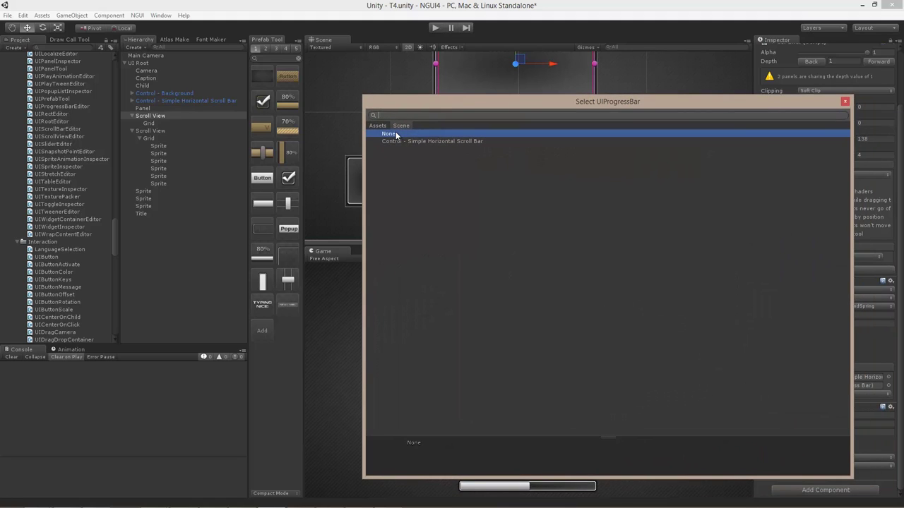
pyautogui.doubleClick(399, 134)
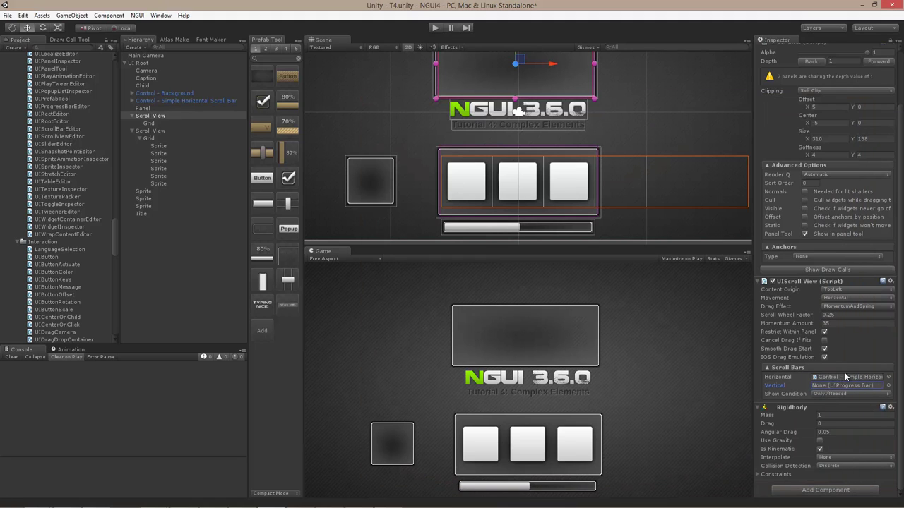
pyautogui.click(888, 378)
pyautogui.doubleClick(384, 136)
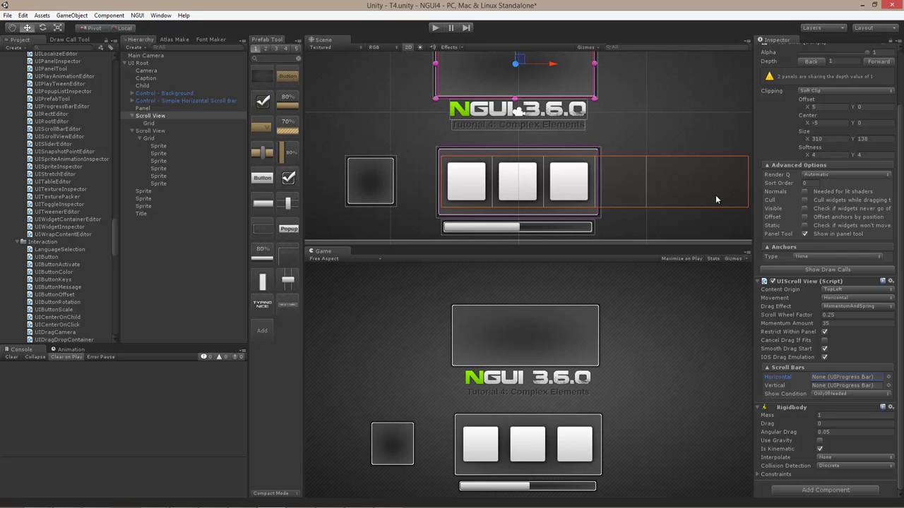
# - Test the scene in play mode by moving three sprites from the lower grid into the upper frame and rearranging them there
pyautogui.click(435, 28)
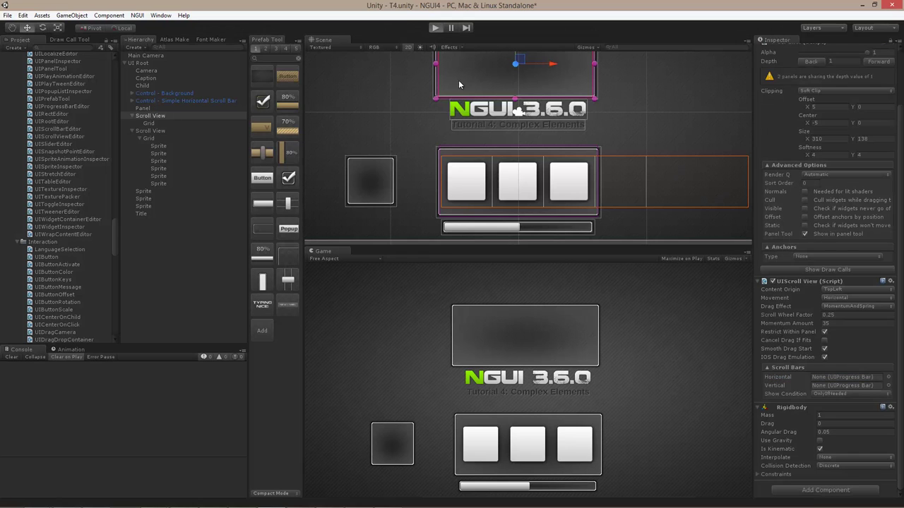
pyautogui.moveTo(480, 443); pyautogui.dragTo(478, 336)
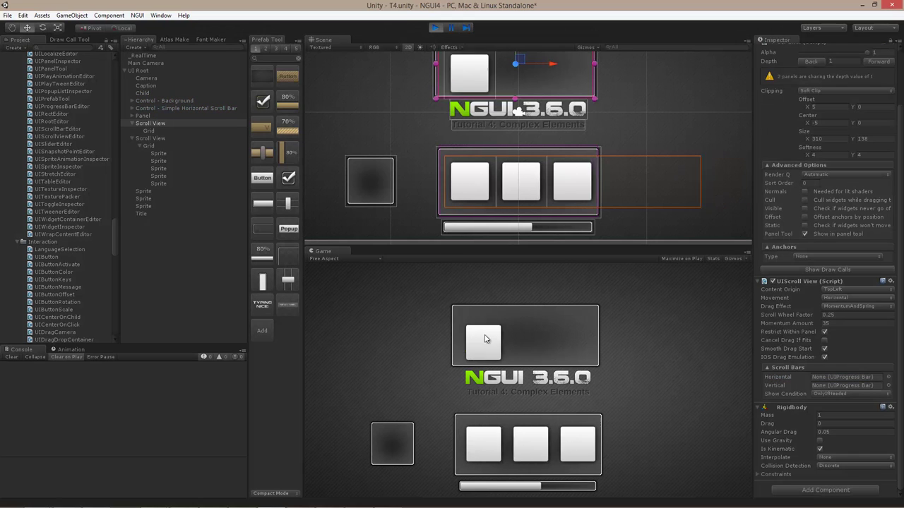
pyautogui.moveTo(512, 424); pyautogui.dragTo(520, 336)
pyautogui.moveTo(487, 441); pyautogui.dragTo(497, 347)
pyautogui.moveTo(520, 452); pyautogui.dragTo(504, 339)
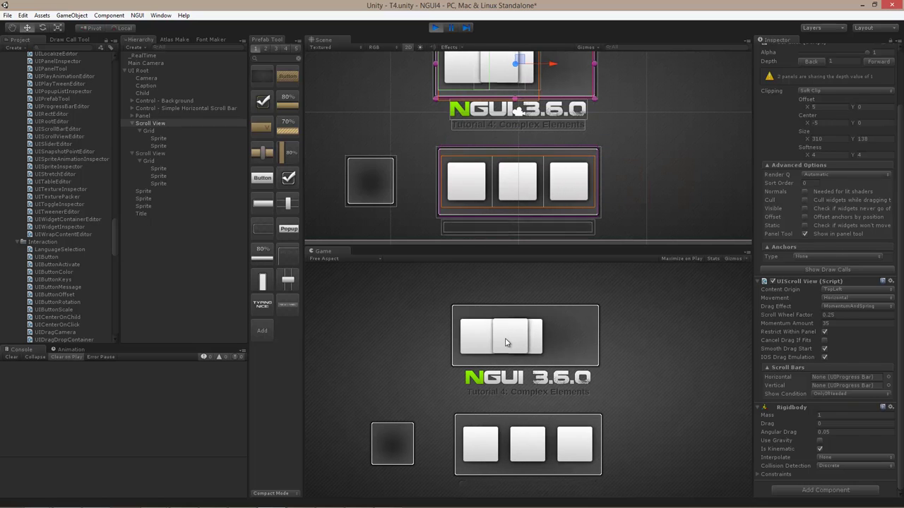
pyautogui.moveTo(501, 334); pyautogui.dragTo(517, 328)
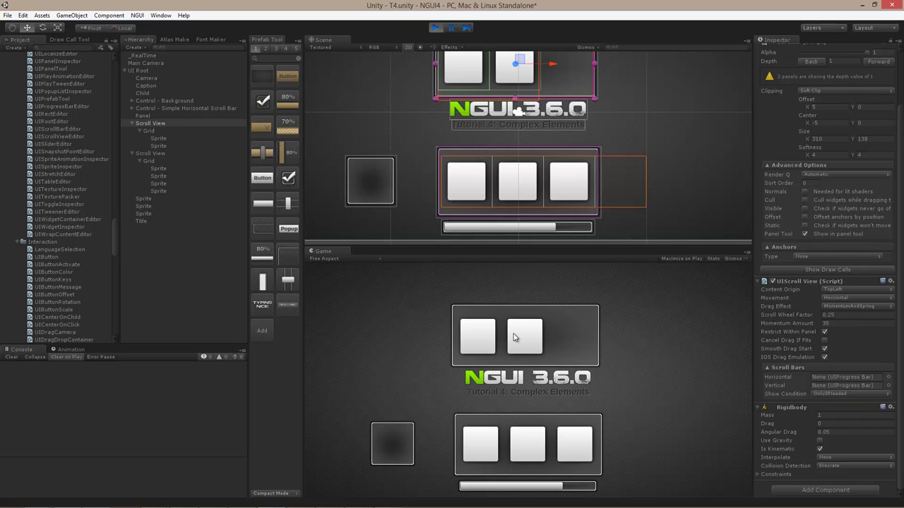
pyautogui.moveTo(480, 440); pyautogui.dragTo(578, 346)
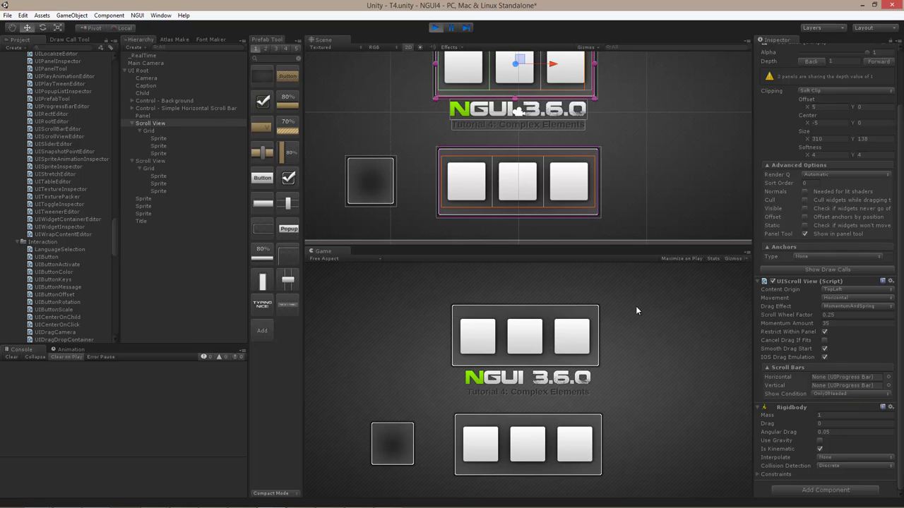
pyautogui.click(434, 29)
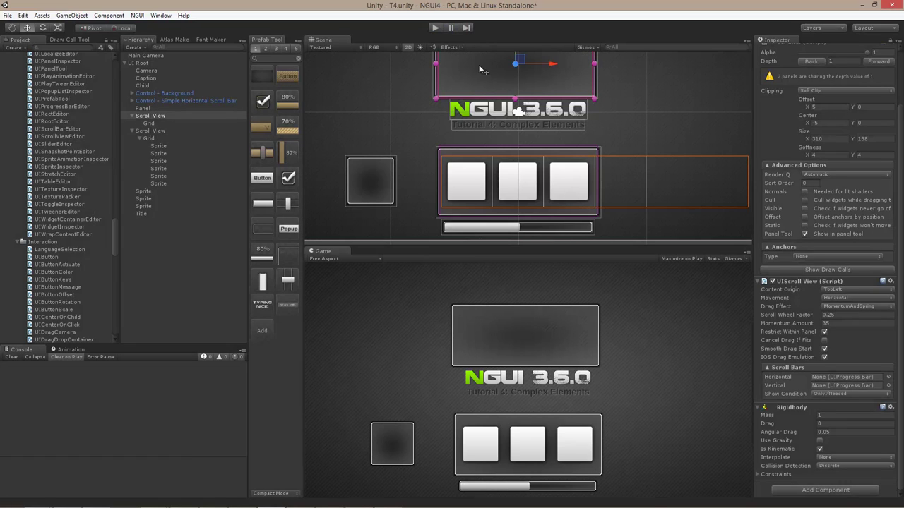
# - Rename the upper frame sprite as Background and make the upper Scroll View its child
pyautogui.click(144, 206)
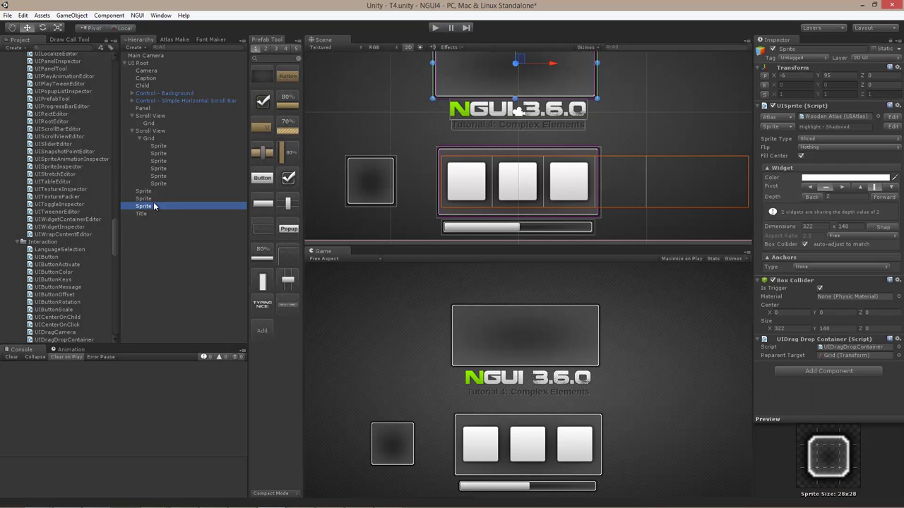
pyautogui.click(153, 205)
pyautogui.write('Backg')
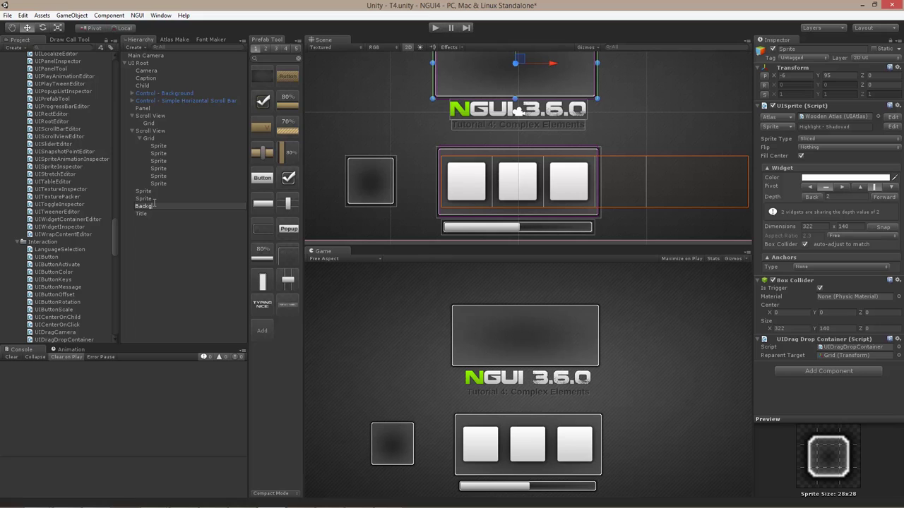
pyautogui.write('round')
pyautogui.press('Return')
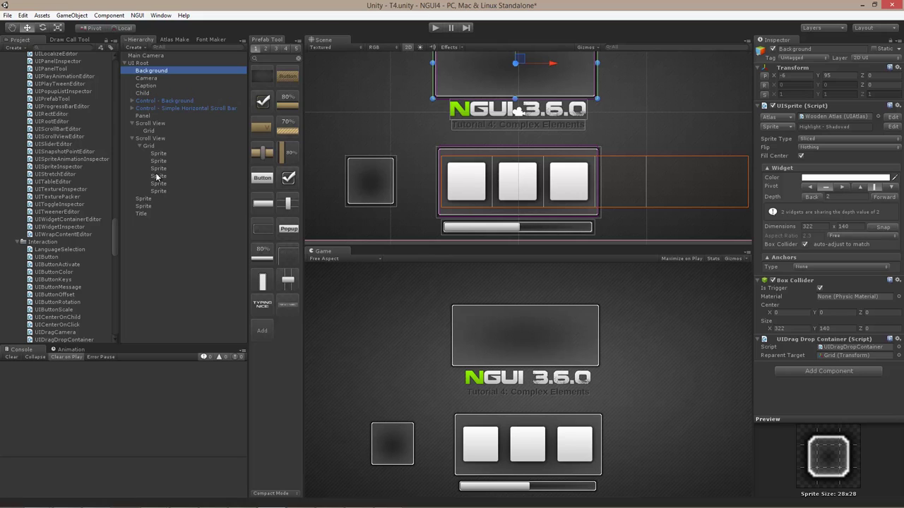
pyautogui.click(161, 123)
pyautogui.moveTo(160, 124); pyautogui.dragTo(159, 71)
# - Run the scene again and move five sprites from the lower grid into the upper frame to test the new hierarchy
pyautogui.click(435, 29)
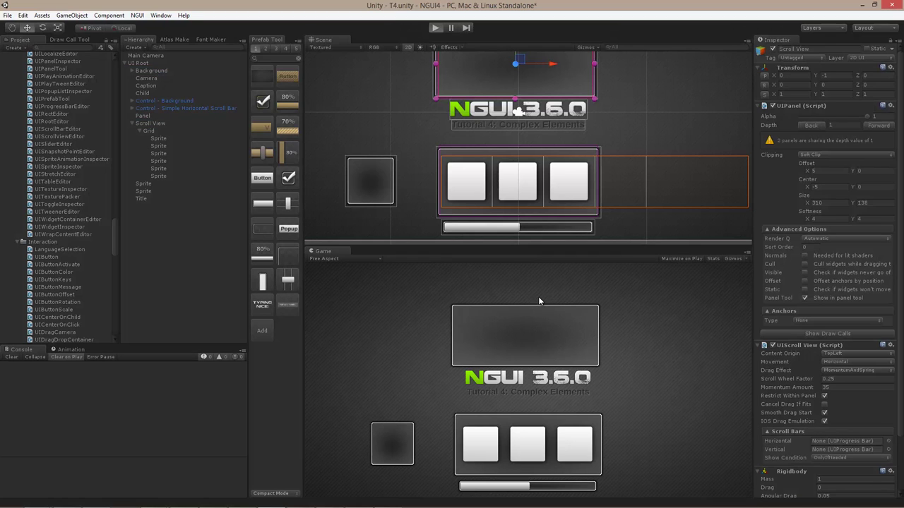
pyautogui.moveTo(481, 443); pyautogui.dragTo(494, 331)
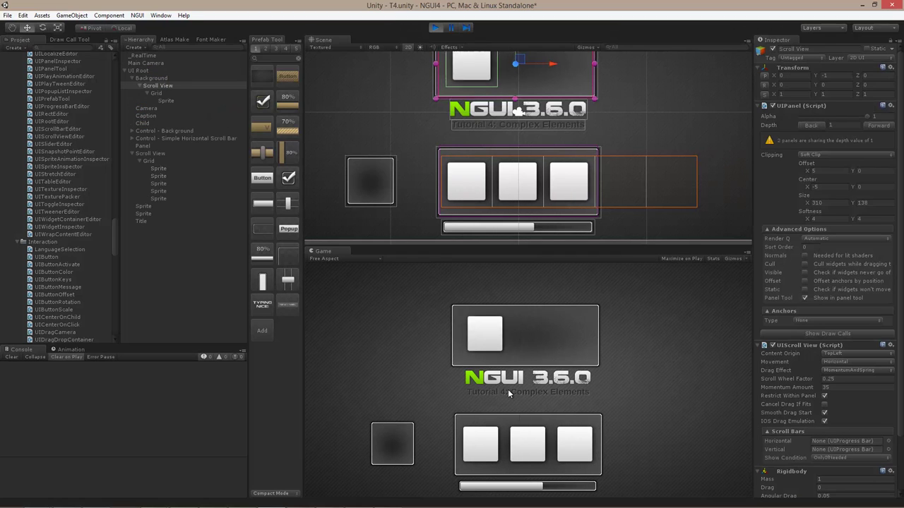
pyautogui.moveTo(529, 443); pyautogui.dragTo(494, 339)
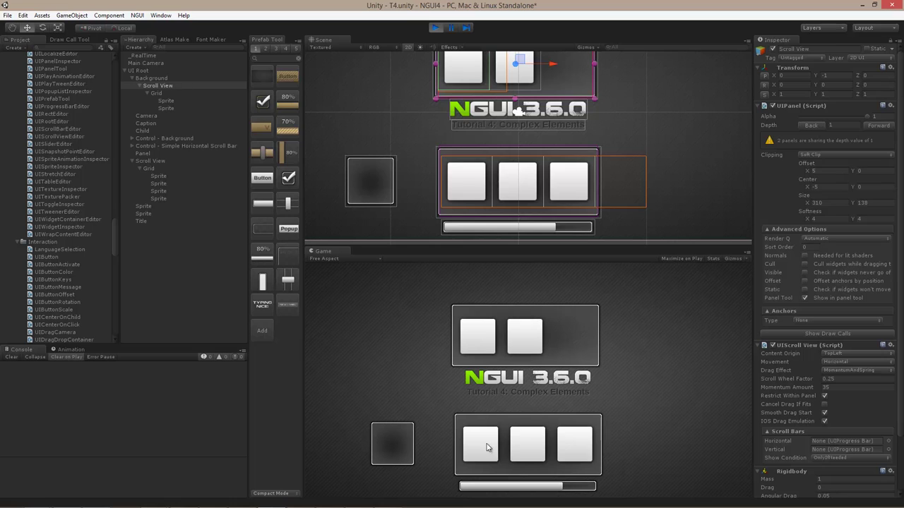
pyautogui.moveTo(488, 445); pyautogui.dragTo(487, 343)
pyautogui.moveTo(490, 446); pyautogui.dragTo(552, 360)
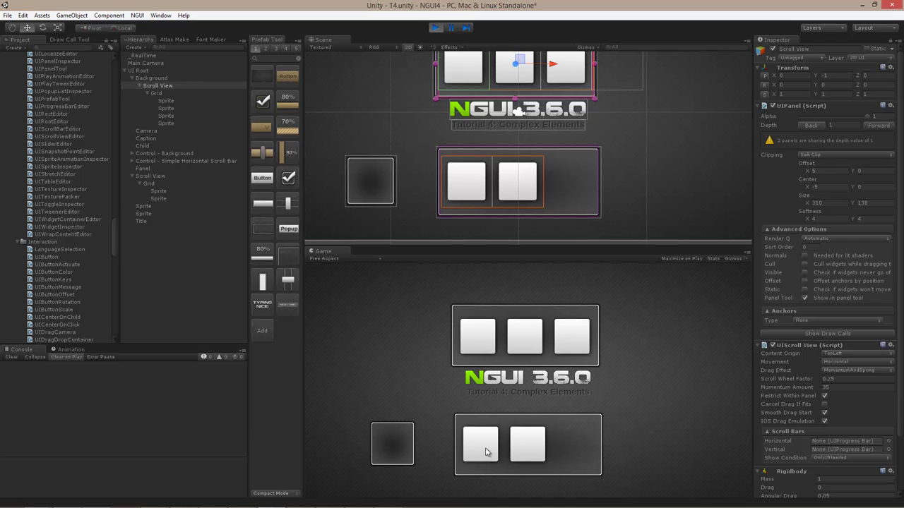
pyautogui.moveTo(487, 449); pyautogui.dragTo(554, 448)
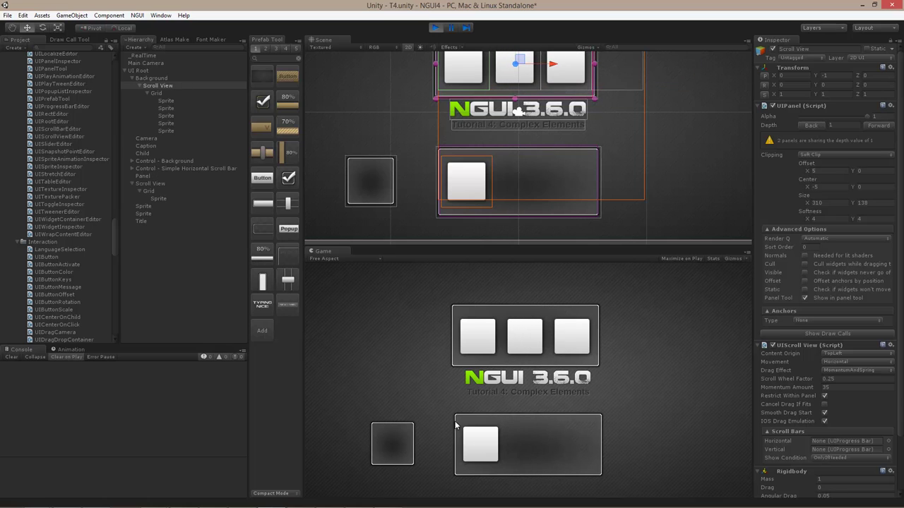
pyautogui.click(435, 27)
# - Add a Box Collider and a Drag and Drop Container to the lower frame sprite, and make the lower Scroll View its child
pyautogui.click(598, 152)
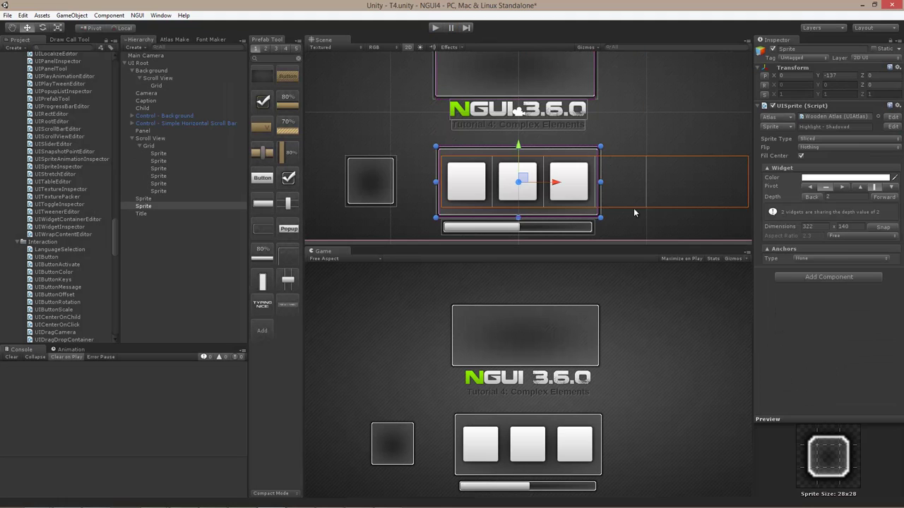
pyautogui.click(813, 276)
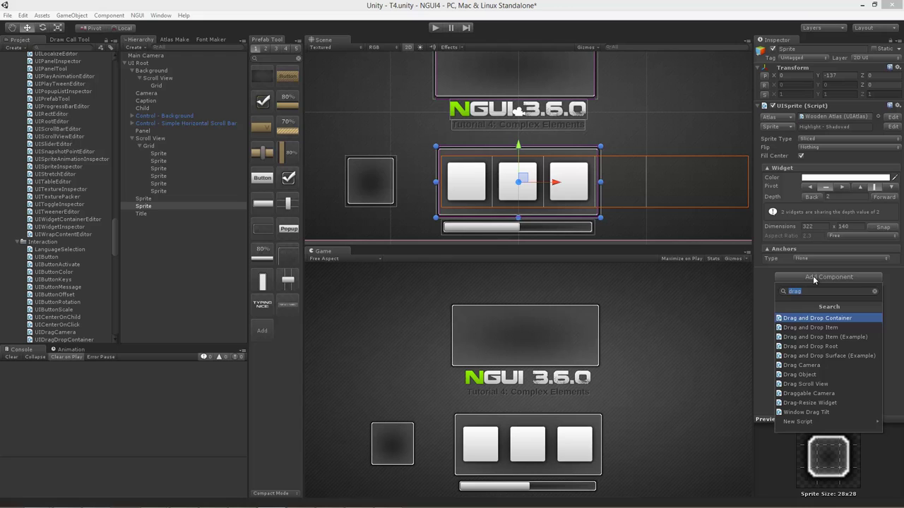
pyautogui.write('box')
pyautogui.press('Return')
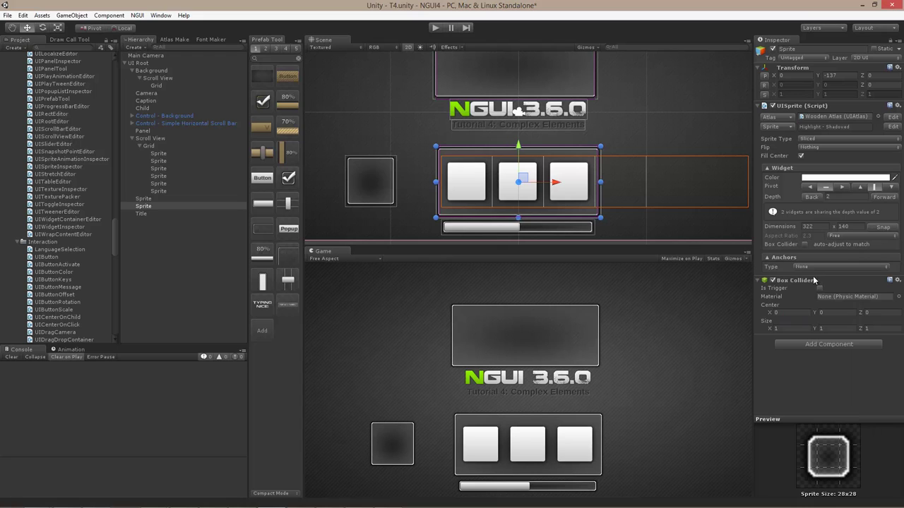
pyautogui.click(831, 347)
pyautogui.click(836, 222)
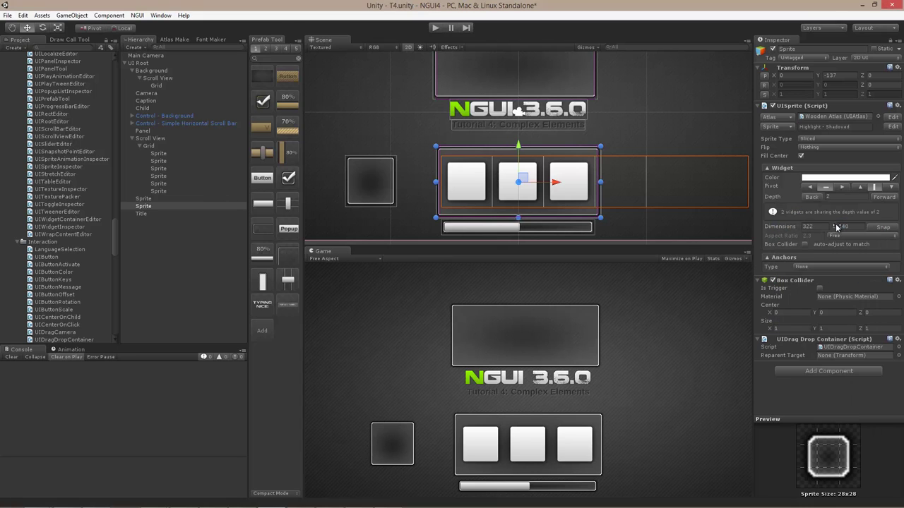
pyautogui.moveTo(135, 206); pyautogui.dragTo(156, 211)
# - Test in play mode by moving a sprite to the upper frame and back, and dropping another within the lower frame
pyautogui.click(435, 27)
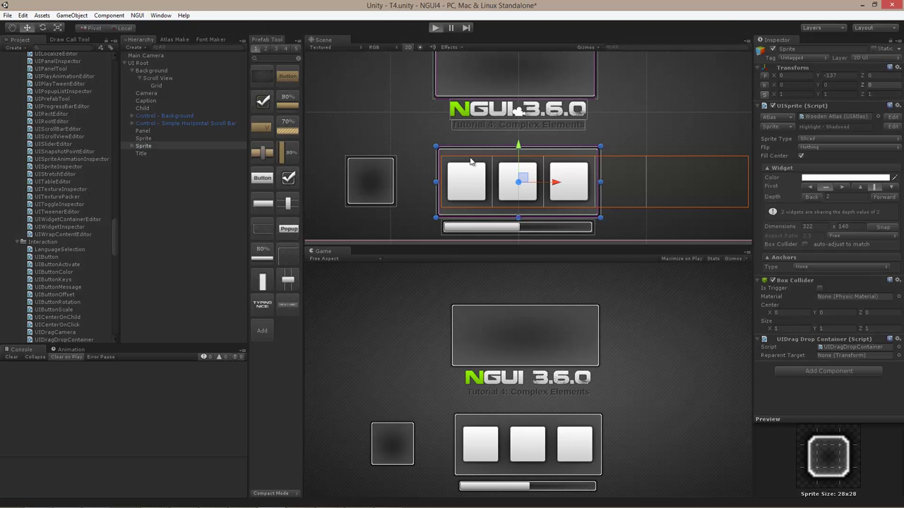
pyautogui.moveTo(533, 445); pyautogui.dragTo(522, 341)
pyautogui.moveTo(494, 445)
pyautogui.mouseDown()
pyautogui.moveTo(509, 333)
pyautogui.moveTo(524, 337)
pyautogui.moveTo(505, 444)
pyautogui.mouseUp()
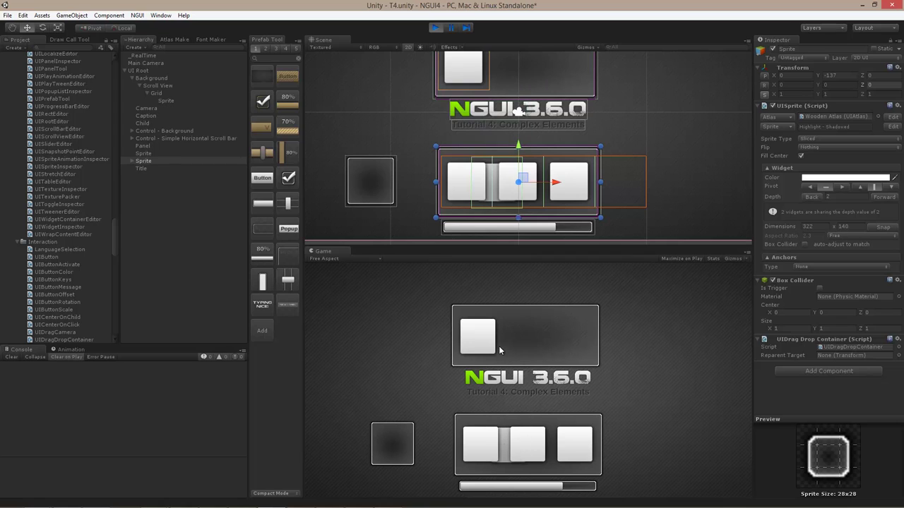
pyautogui.moveTo(502, 350); pyautogui.dragTo(546, 443)
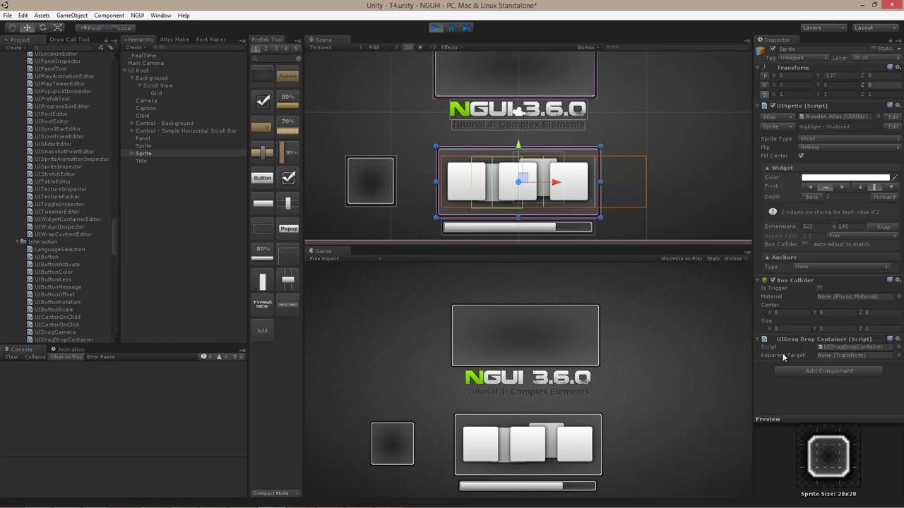
pyautogui.click(436, 29)
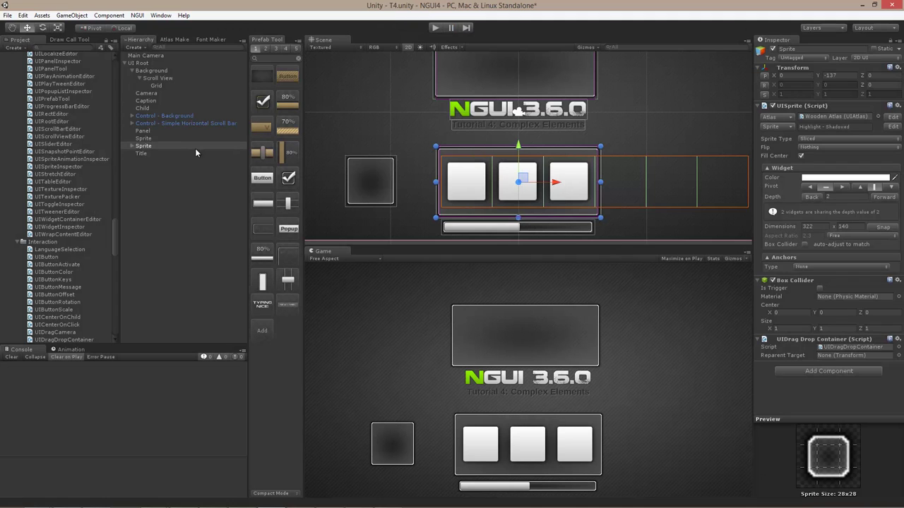
# - Assign the lower Grid as the lower frame's reparent target and test in play mode by moving two sprites into the upper frame
pyautogui.click(139, 146)
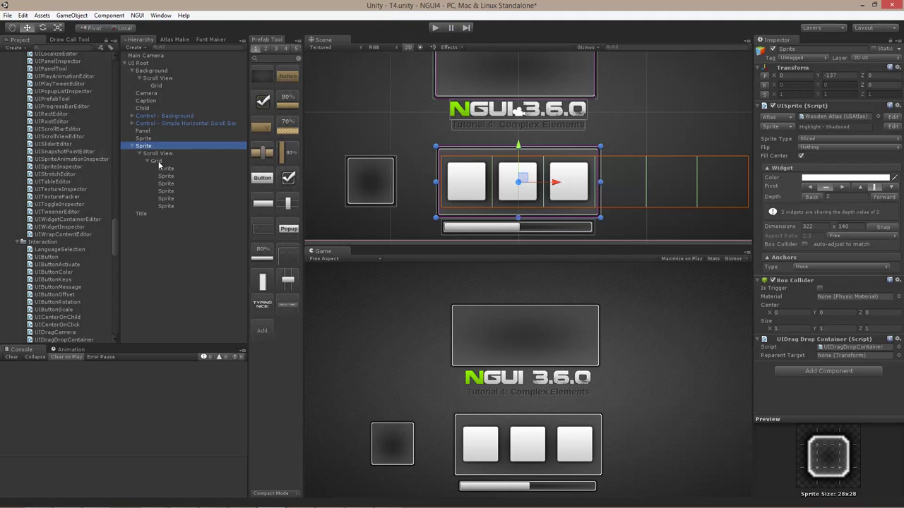
pyautogui.moveTo(157, 161); pyautogui.dragTo(864, 358)
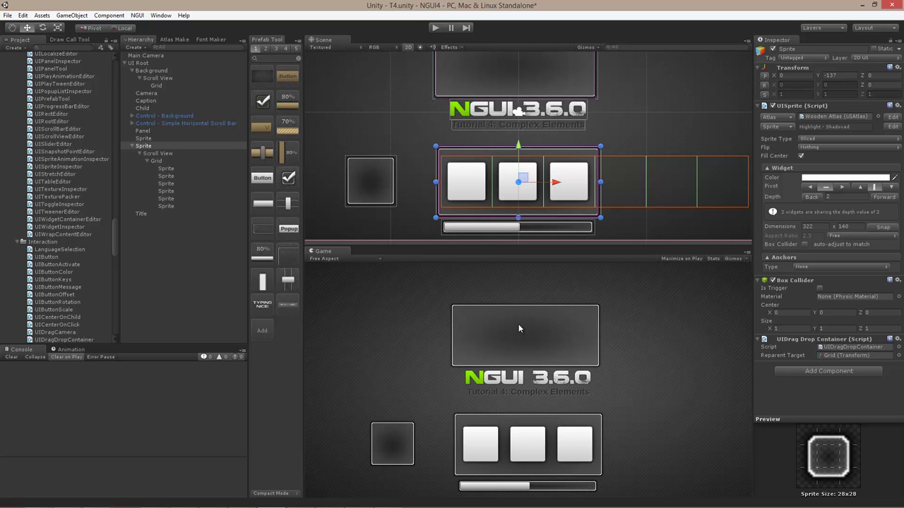
pyautogui.click(435, 28)
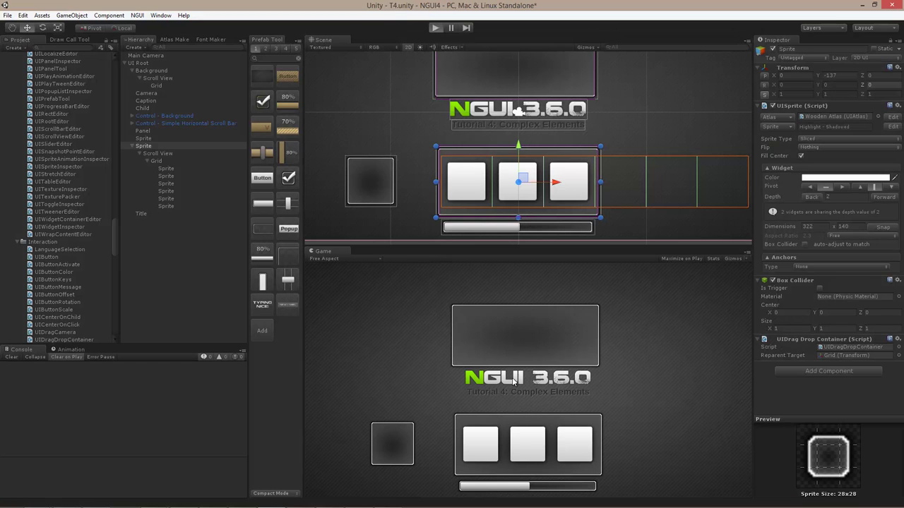
pyautogui.moveTo(523, 446); pyautogui.dragTo(520, 337)
pyautogui.moveTo(480, 445); pyautogui.dragTo(559, 332)
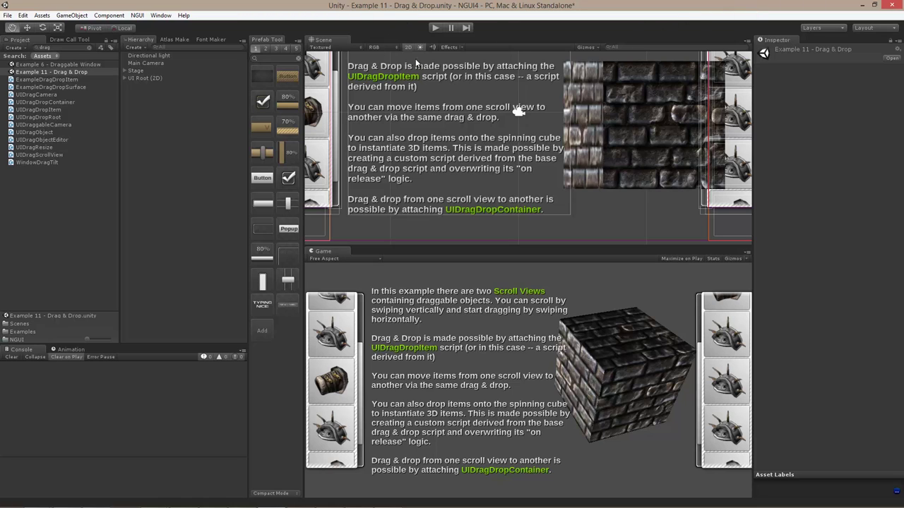
# - Run the Example 11 - Drag & Drop scene and drop items from both scroll views onto the spinning brick cube
pyautogui.click(435, 28)
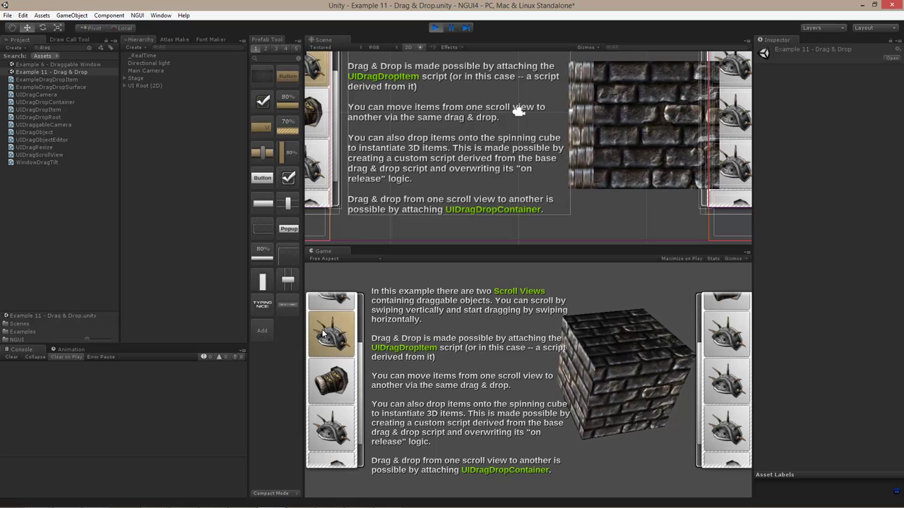
pyautogui.moveTo(332, 332); pyautogui.dragTo(635, 335)
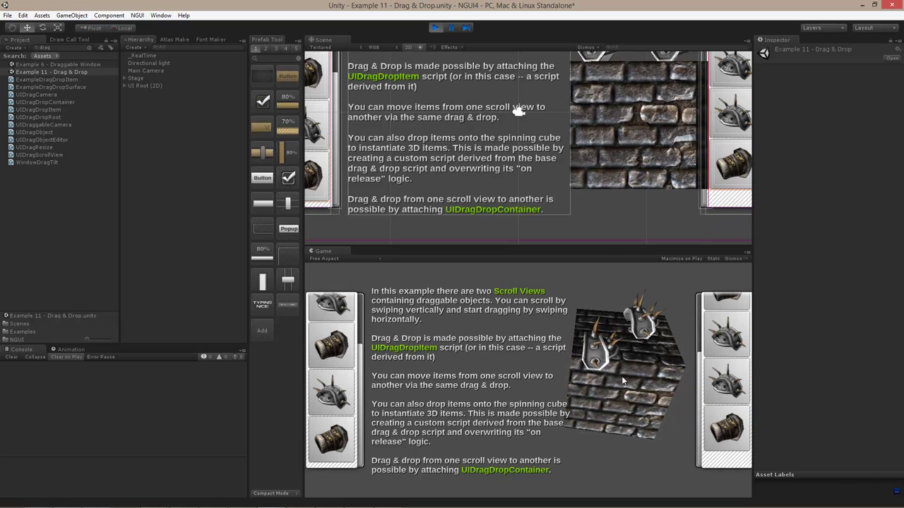
pyautogui.moveTo(737, 358); pyautogui.dragTo(639, 318)
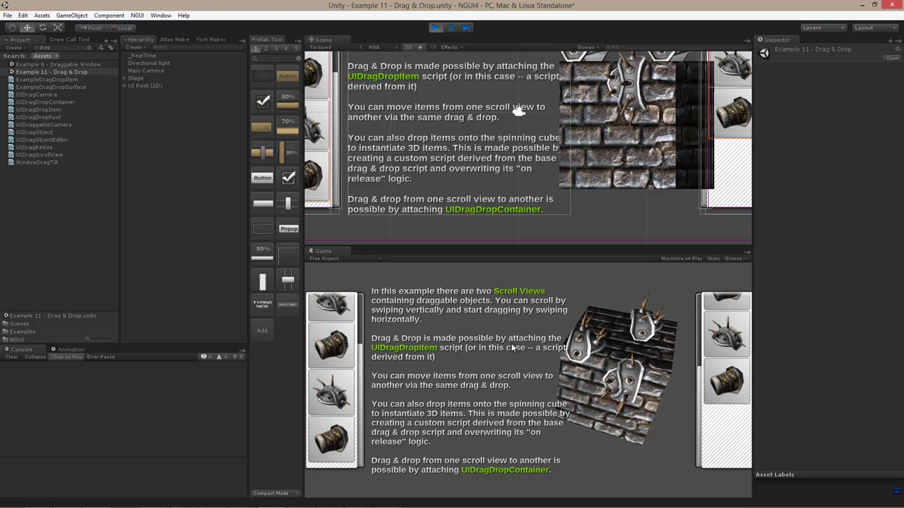
# - Return to the T4 scene and examine the components of the Cube, the Main Camera and the UI Root's Camera
pyautogui.hotkey('alt', 'Tab')
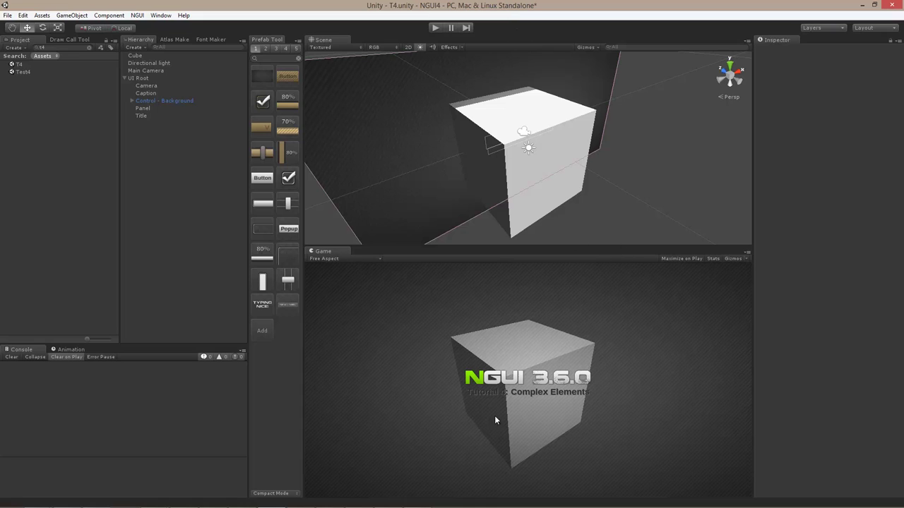
pyautogui.click(146, 54)
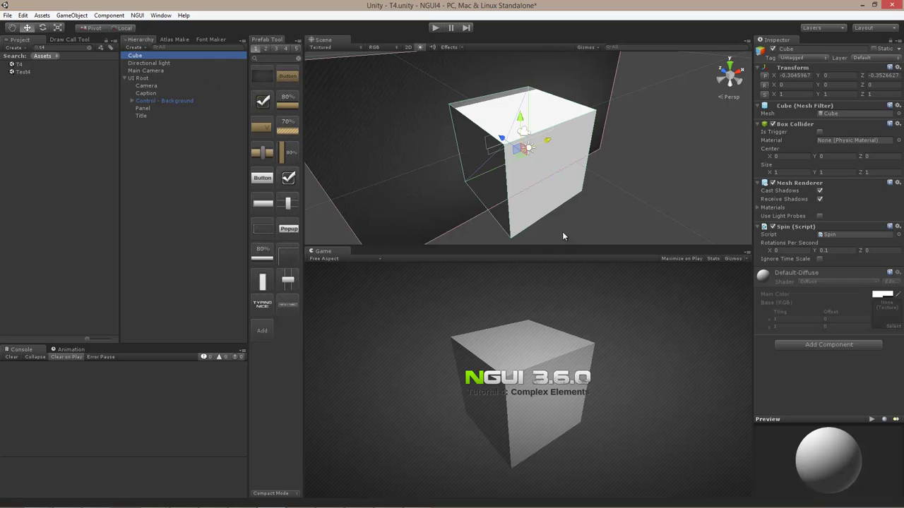
pyautogui.click(153, 70)
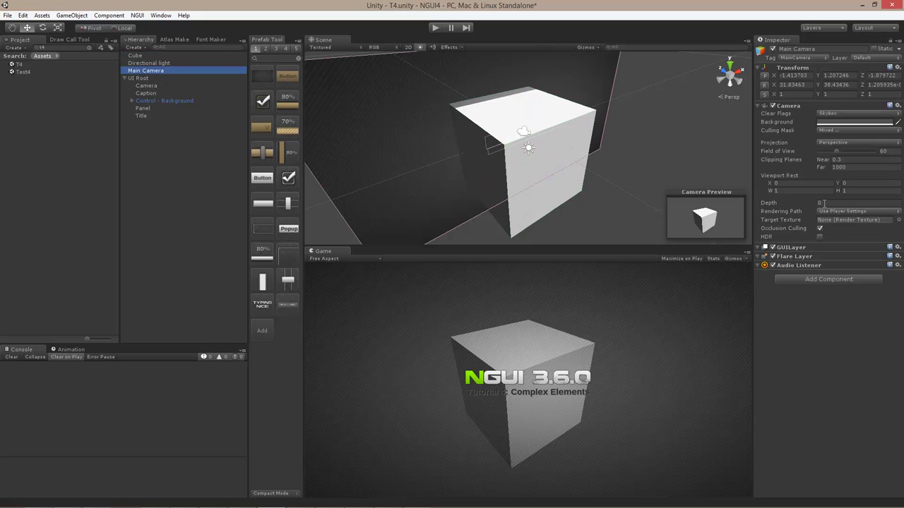
pyautogui.click(158, 86)
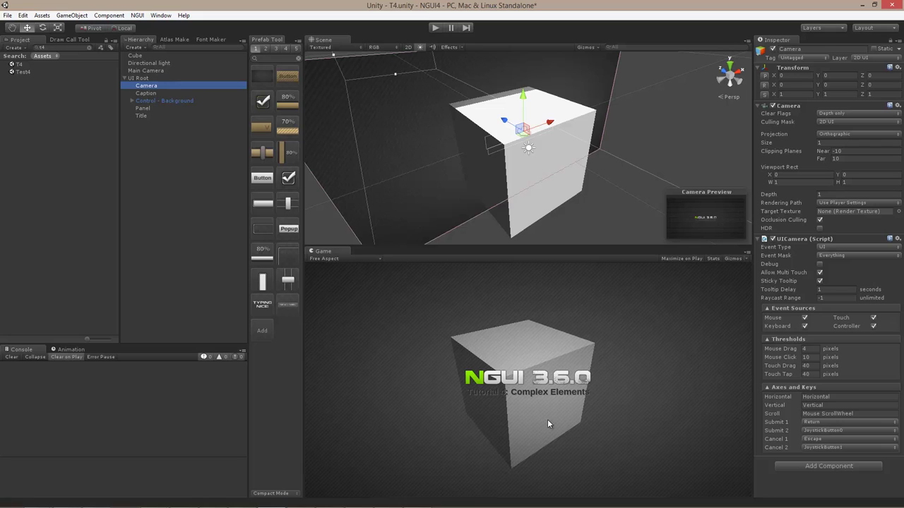
# - Add the NGUI Event System (UICamera) component to the Main Camera
pyautogui.click(160, 72)
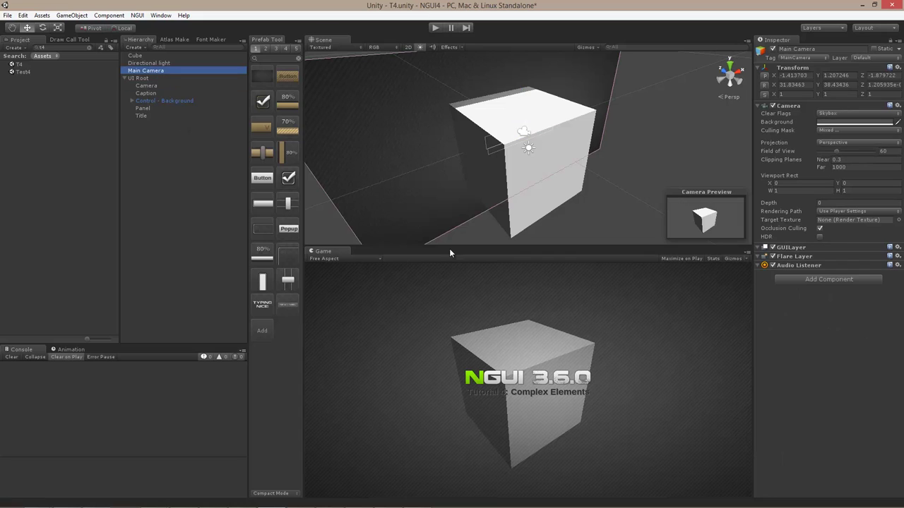
pyautogui.click(809, 281)
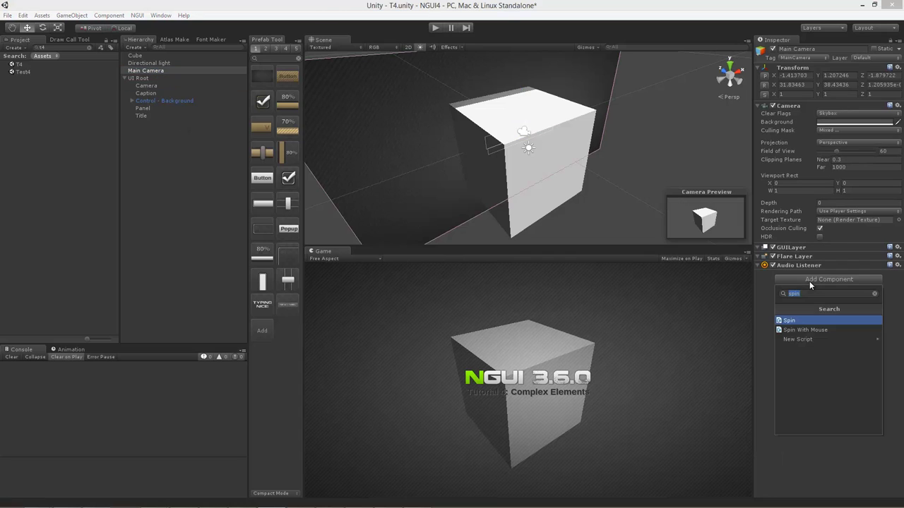
pyautogui.write('uica')
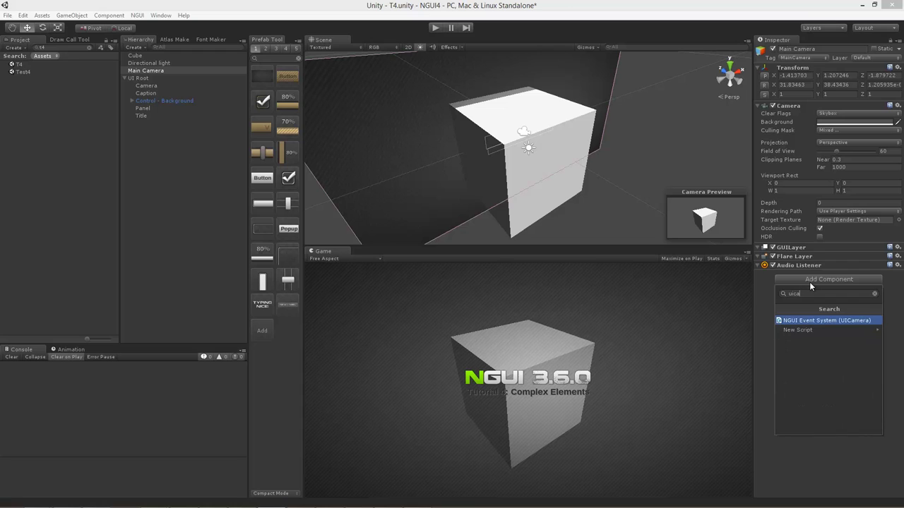
pyautogui.click(830, 321)
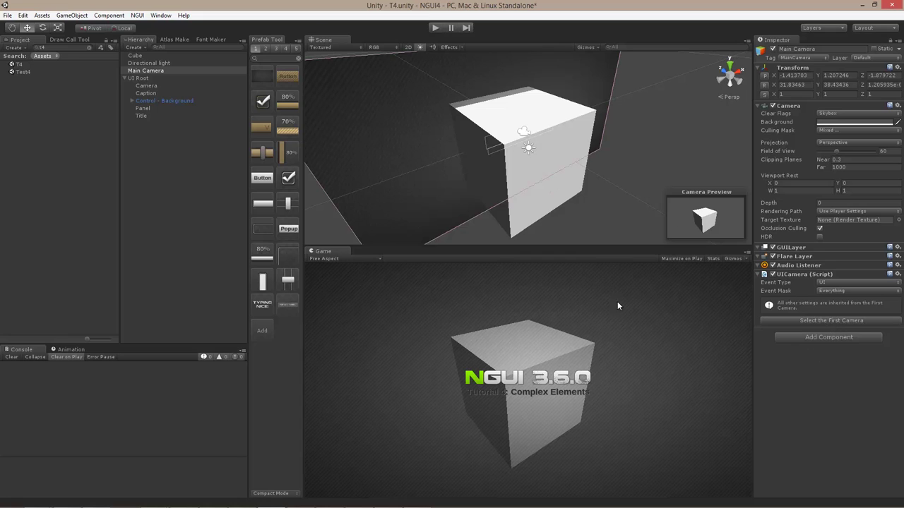
# - Add the Test script to the Cube and review its code in Visual Studio
pyautogui.click(150, 57)
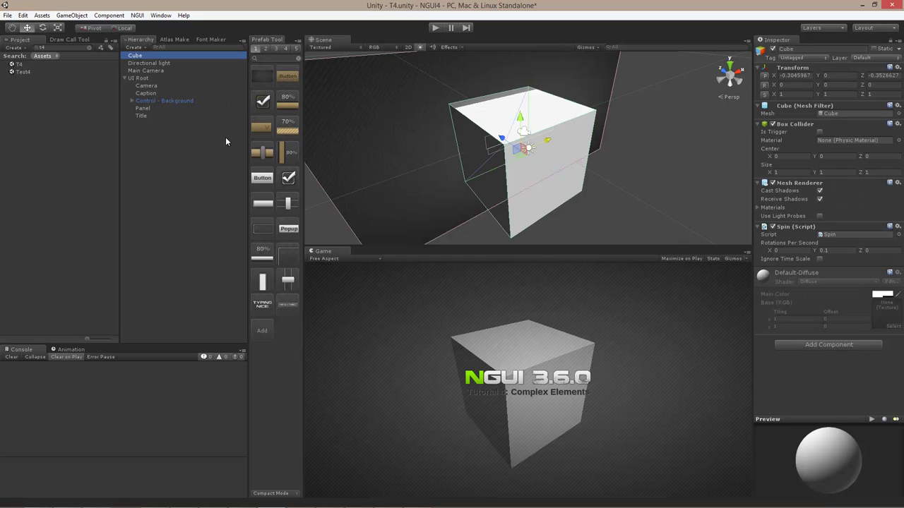
pyautogui.click(815, 345)
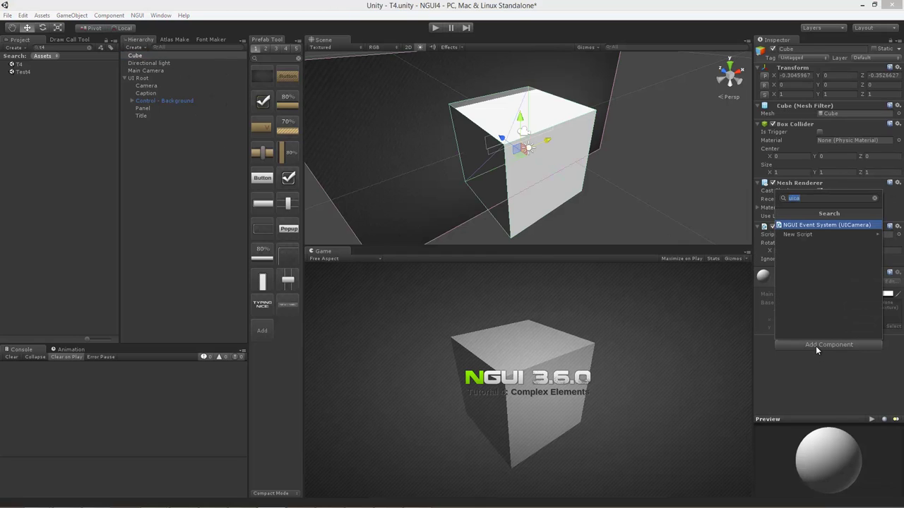
pyautogui.write('text')
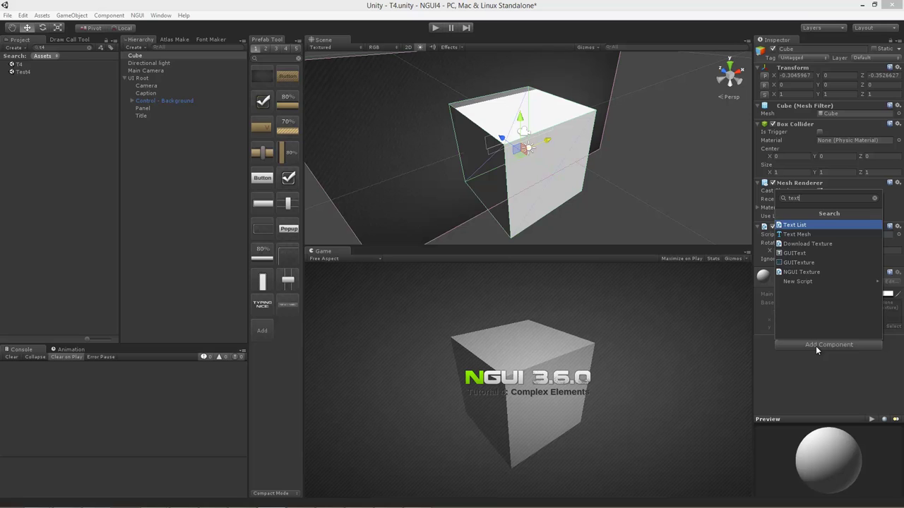
pyautogui.press('BackSpace')
pyautogui.press('BackSpace')
pyautogui.write('st')
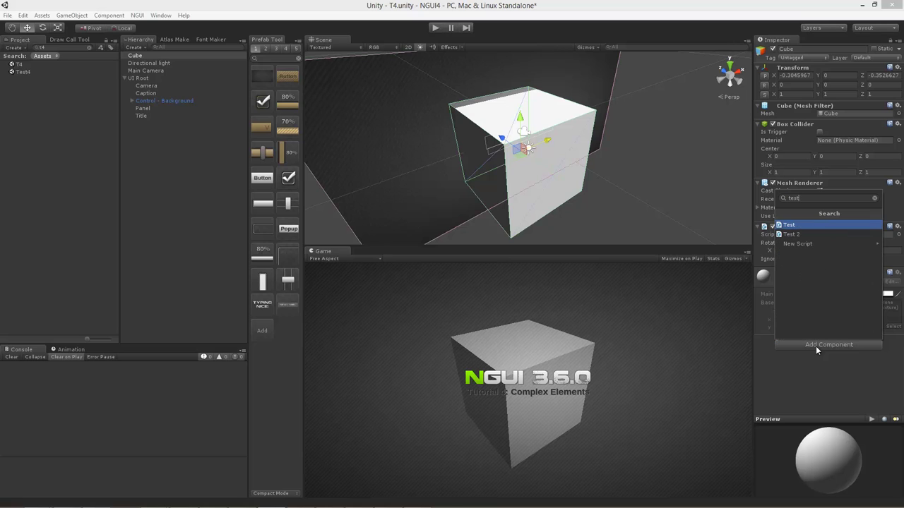
pyautogui.press('Return')
pyautogui.doubleClick(833, 276)
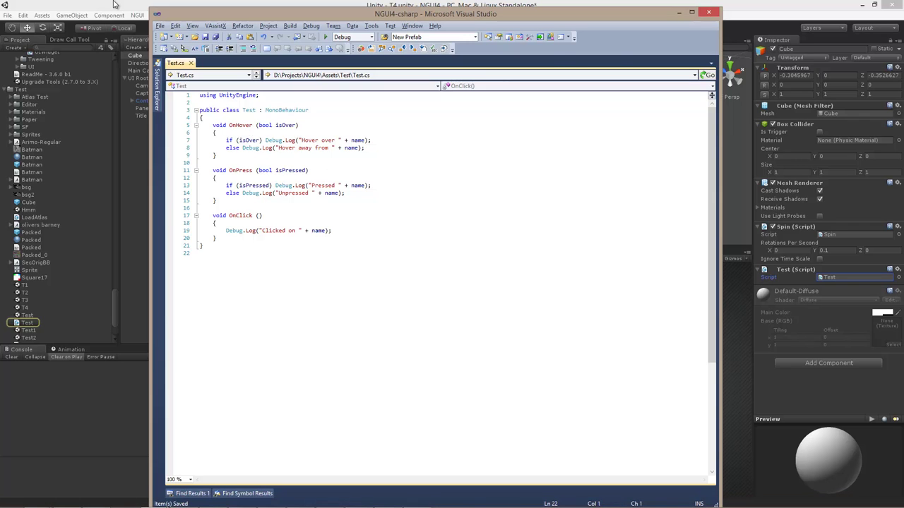
pyautogui.hotkey('alt', 'Tab')
# - Run the scene and test the Cube's hover, press and click events, ending play mode when done
pyautogui.click(435, 28)
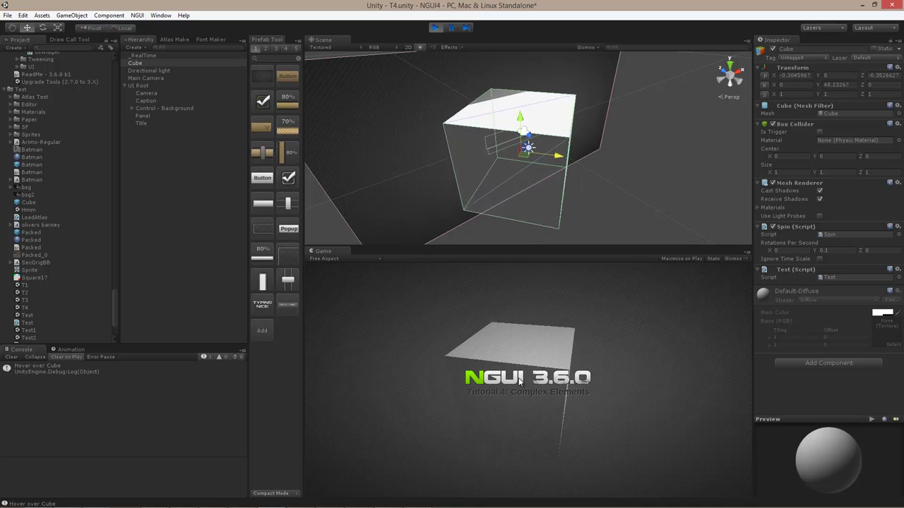
pyautogui.click(514, 367)
pyautogui.click(514, 395)
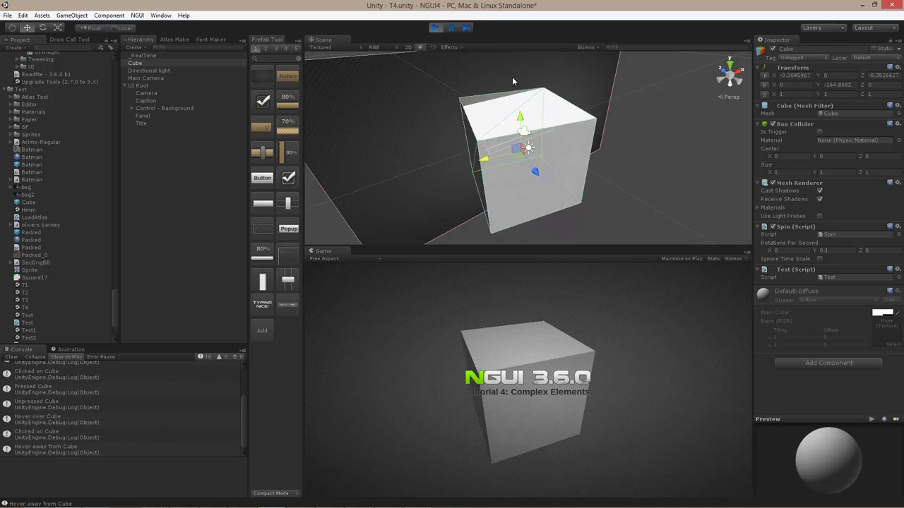
pyautogui.click(436, 28)
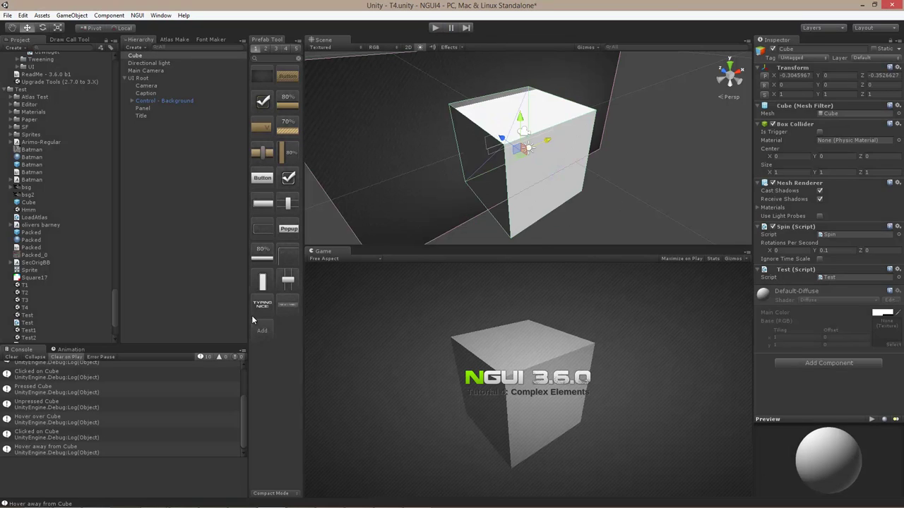
# - Place a coloured button prefab below the caption at about X -27, Y -79, and test events on the Cube behind it in play mode
pyautogui.moveTo(288, 77); pyautogui.dragTo(564, 191)
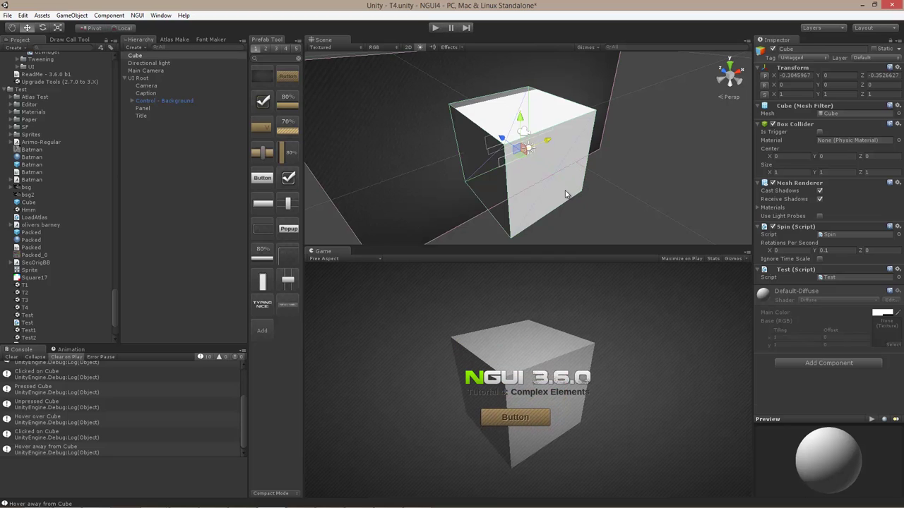
pyautogui.click(436, 29)
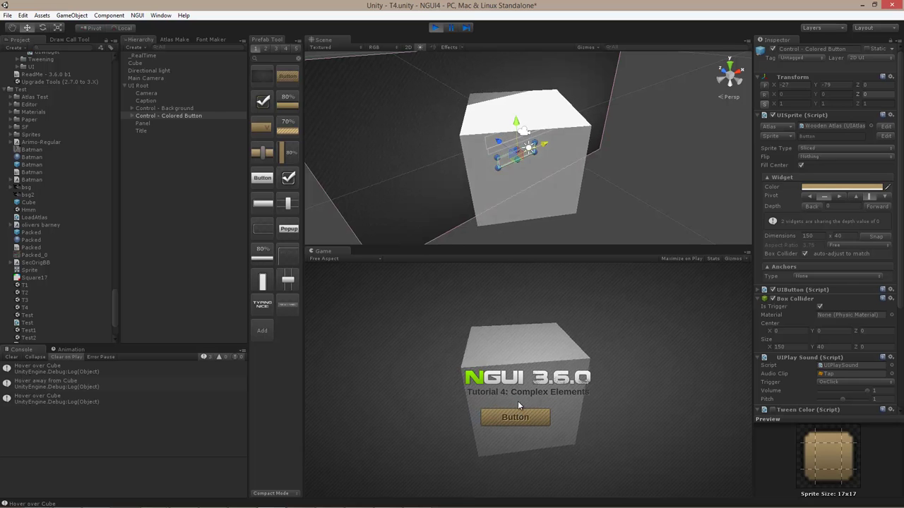
pyautogui.click(518, 401)
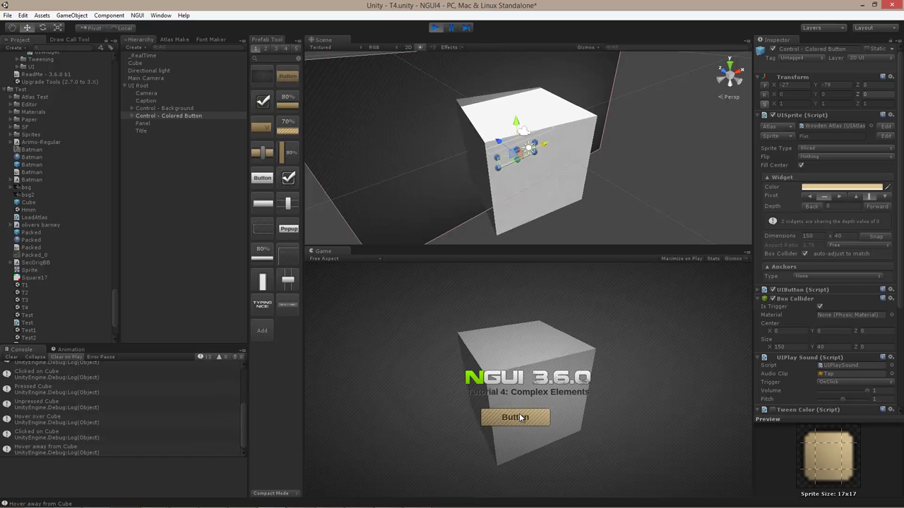